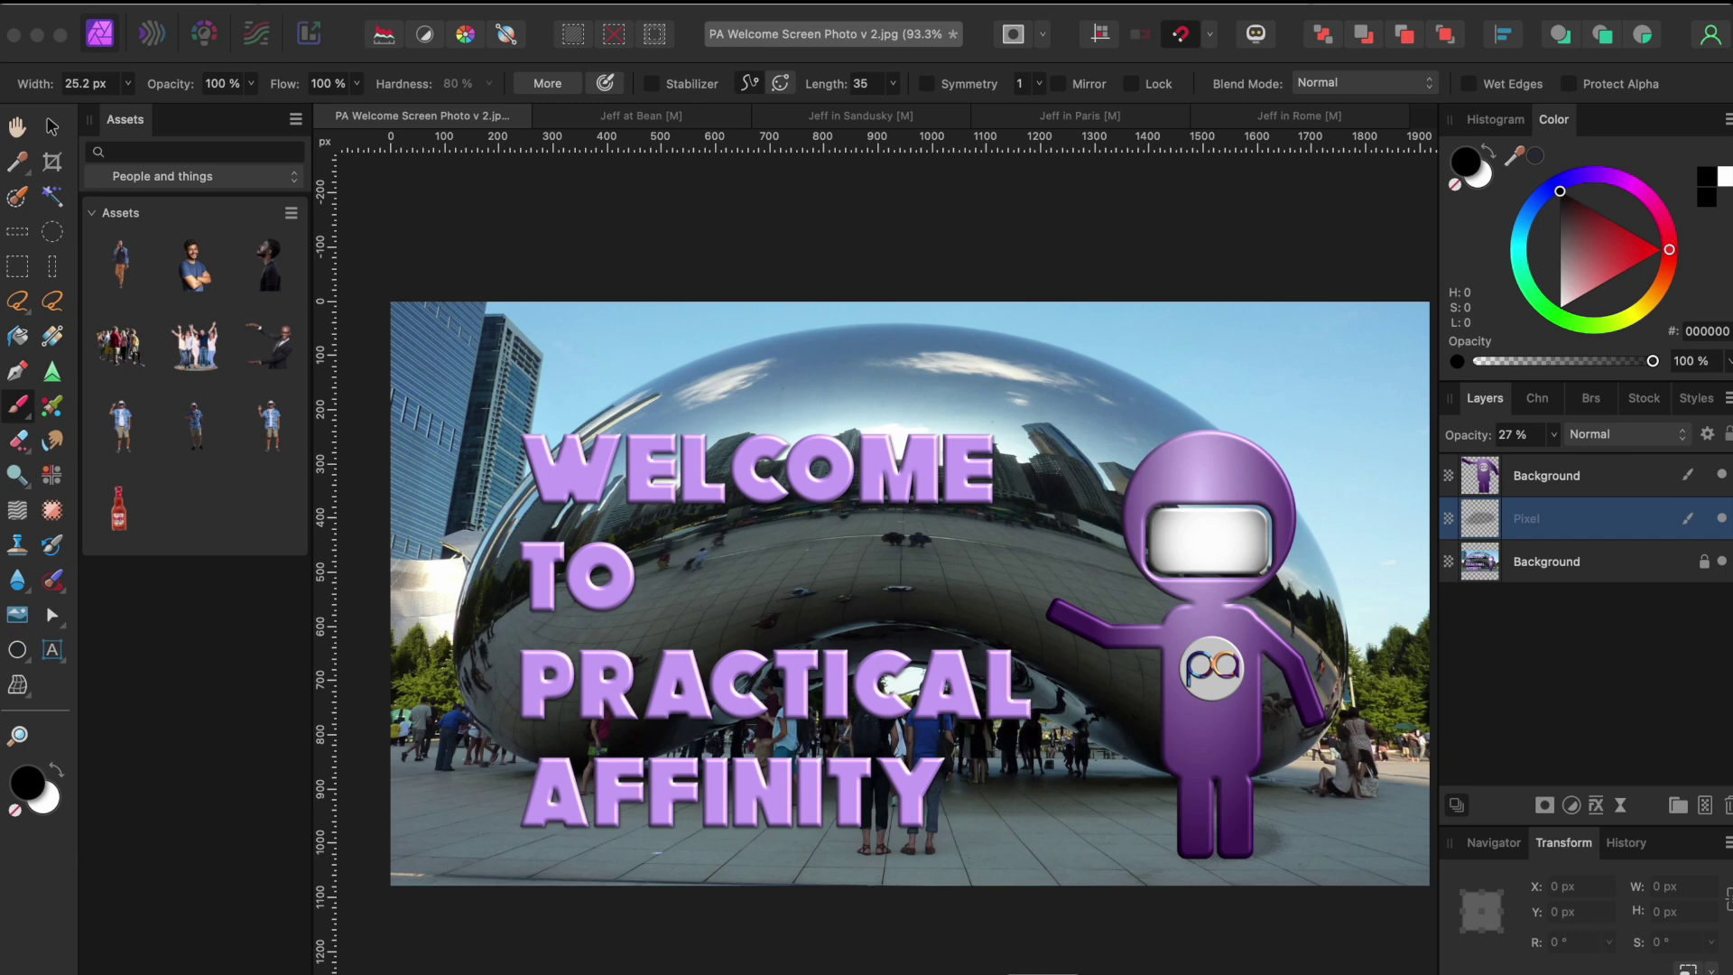
# Drop the blue-shirt man cutout into the Bean photo, scaled to 169 × 244 px on the plaza.
pyautogui.click(662, 118)
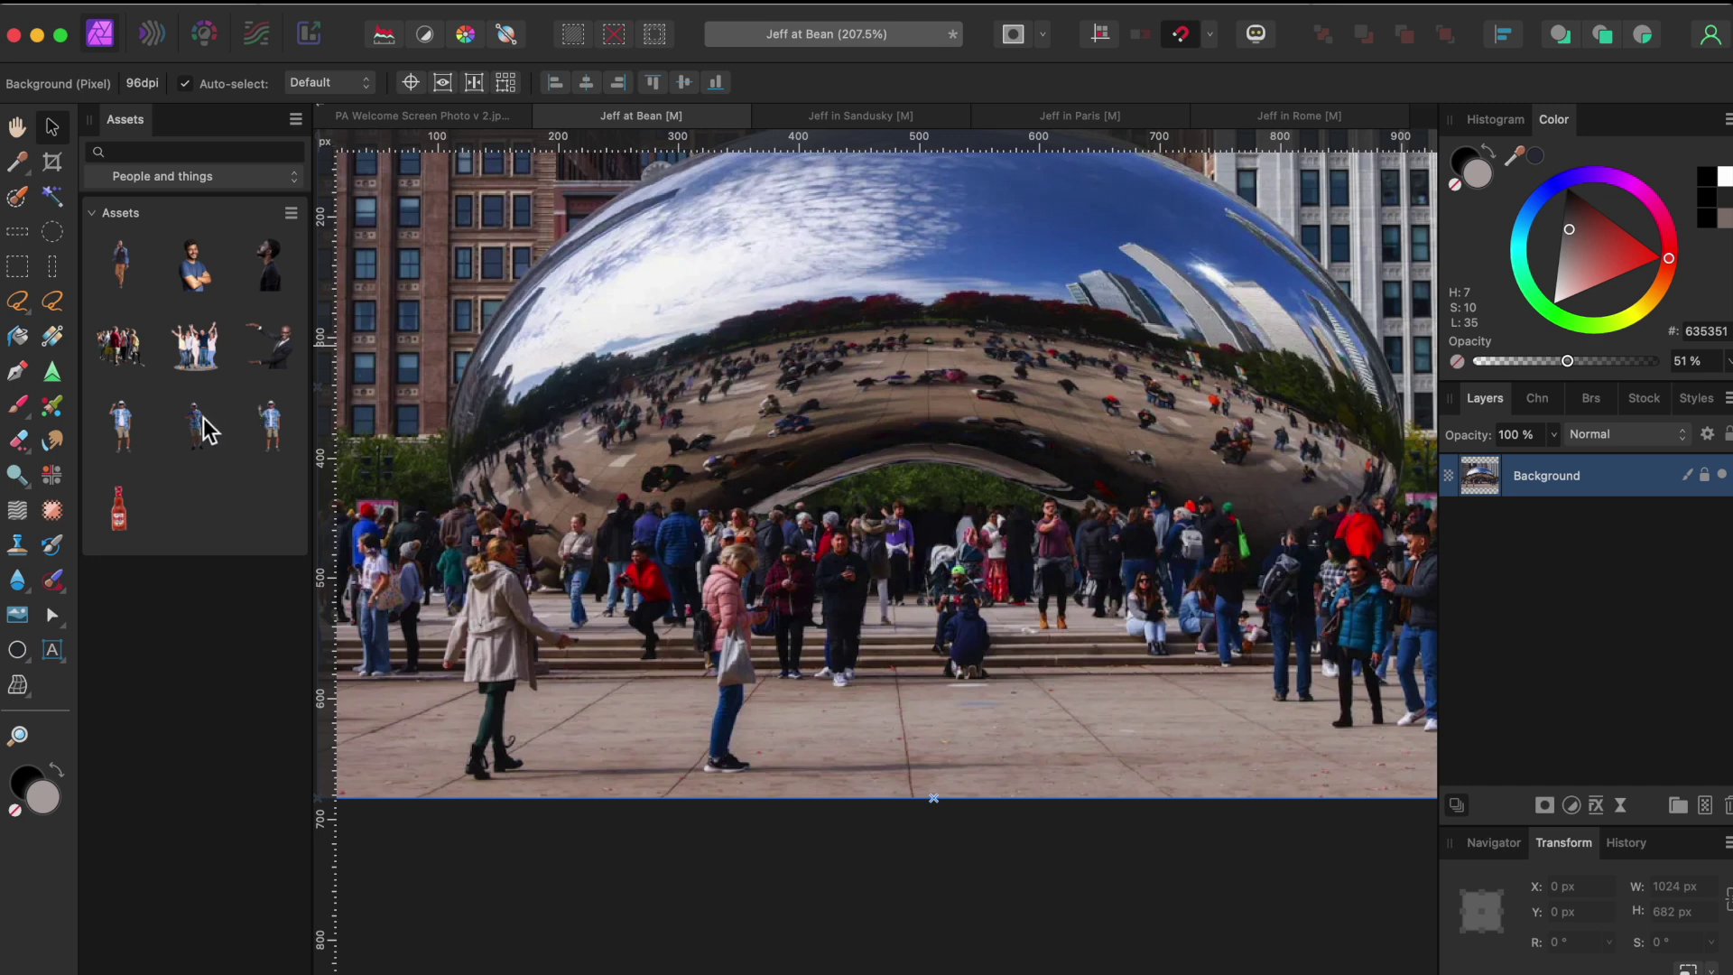
pyautogui.moveTo(203, 417); pyautogui.dragTo(894, 636)
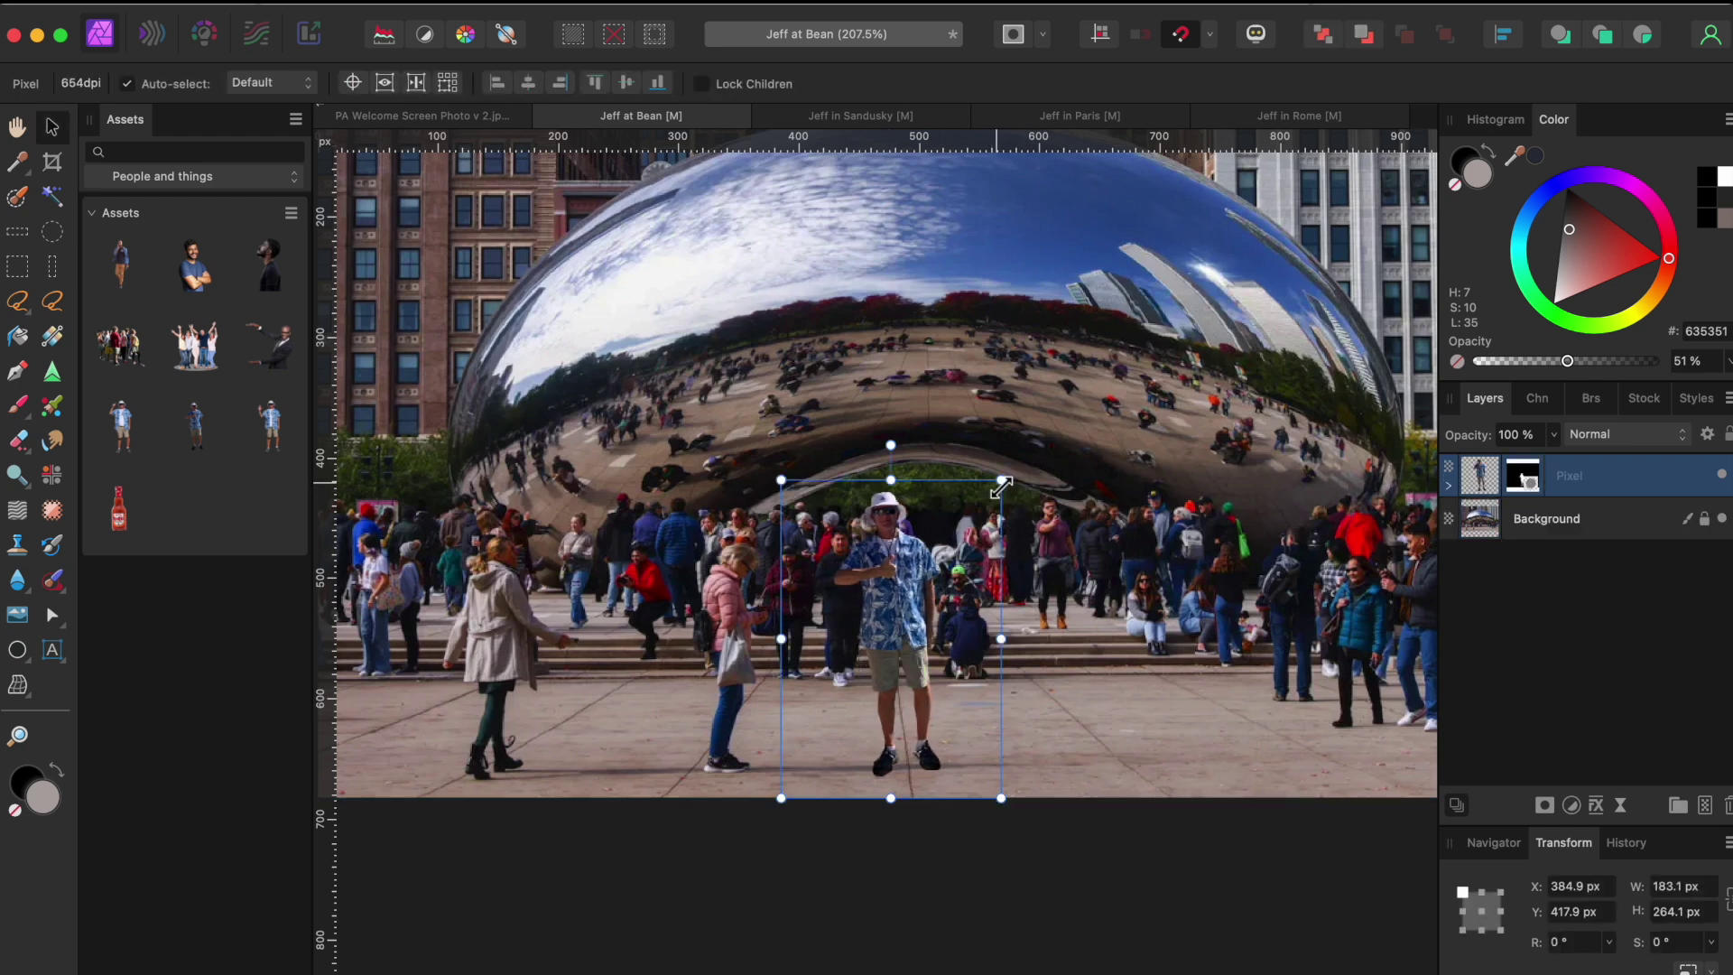
pyautogui.moveTo(1001, 485); pyautogui.dragTo(986, 506)
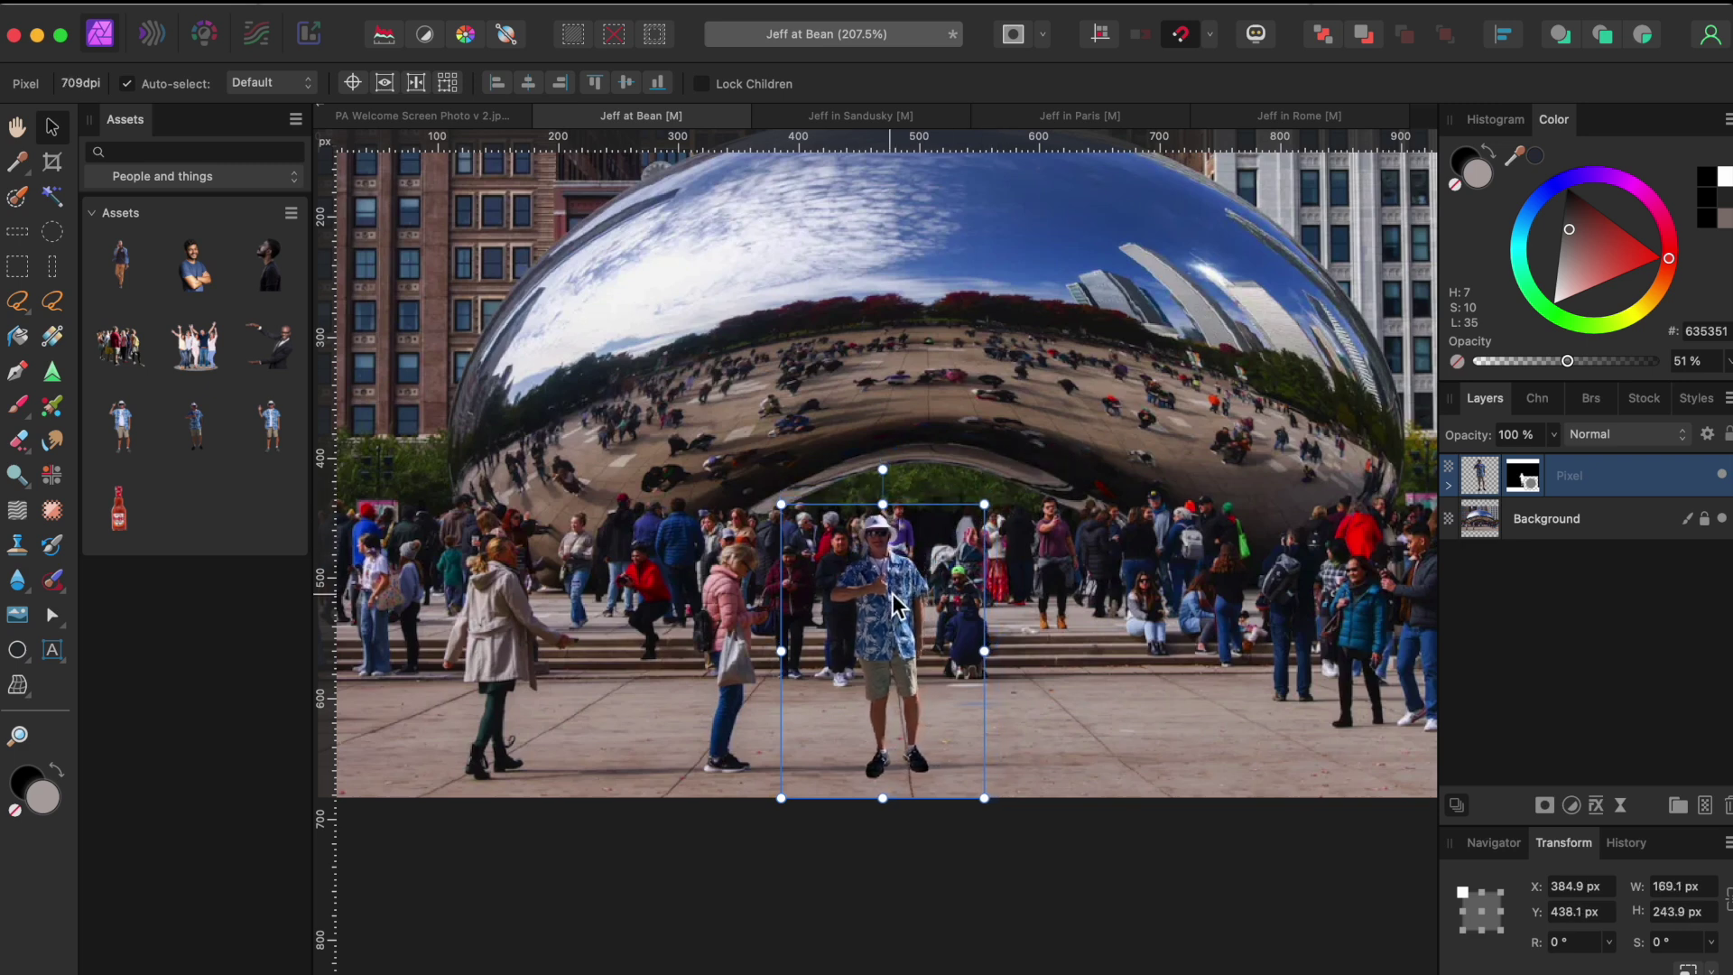
pyautogui.moveTo(894, 605); pyautogui.dragTo(895, 605)
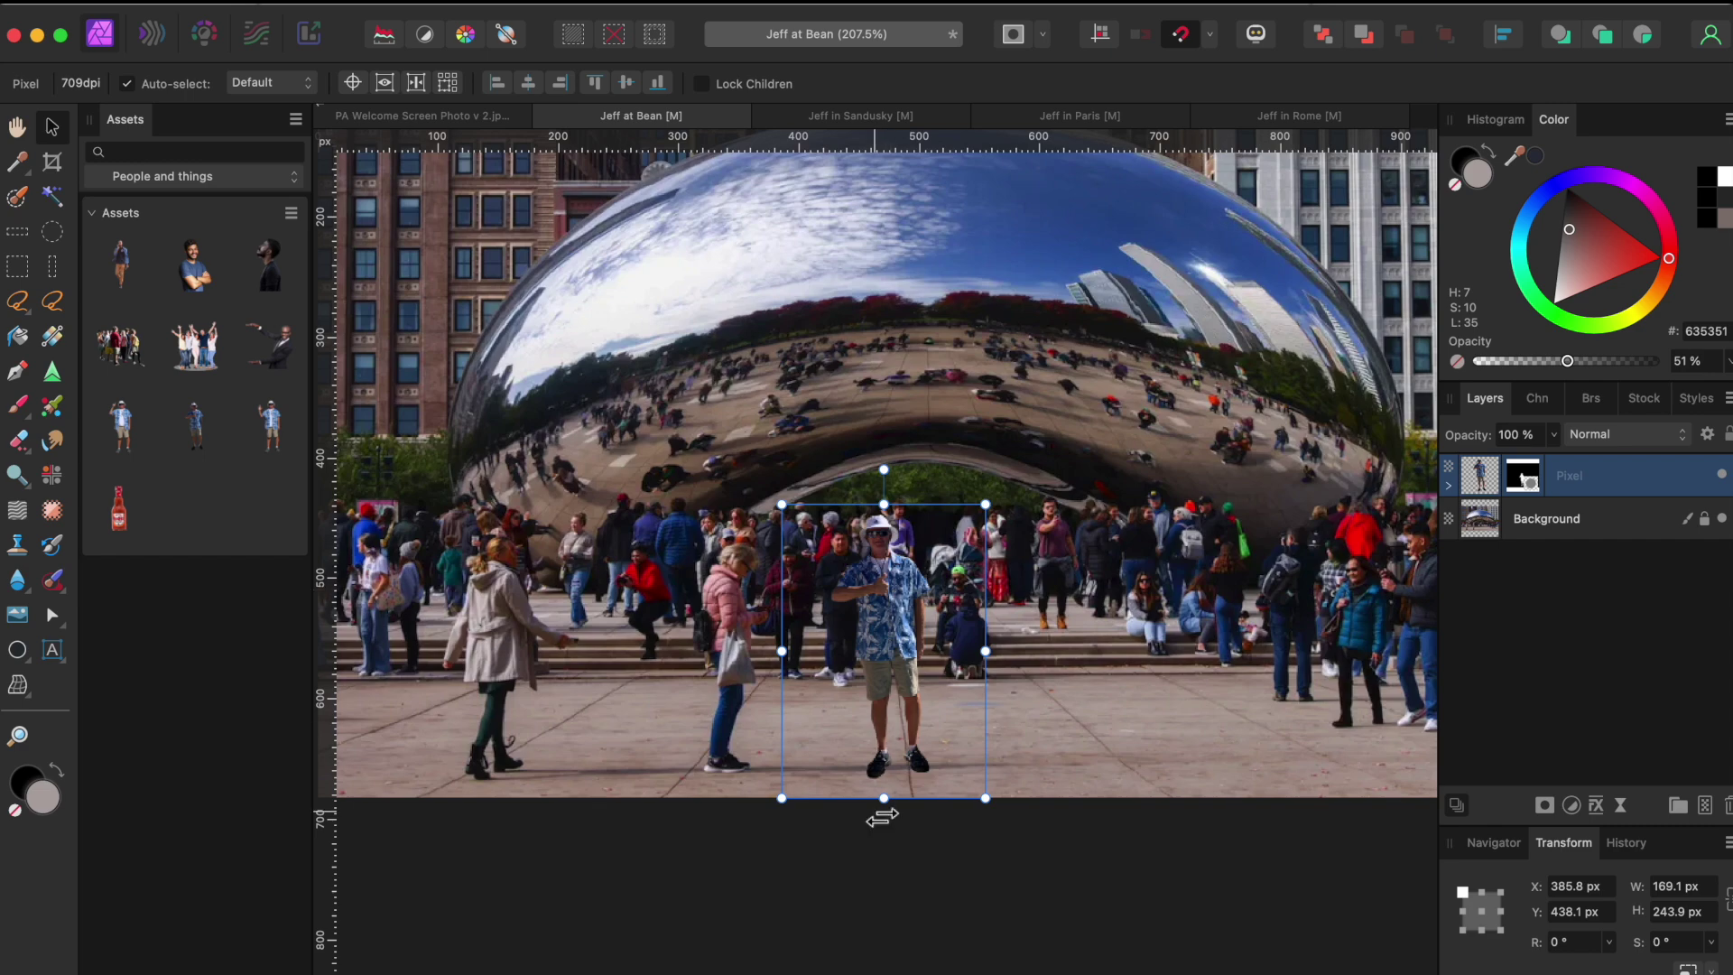
pyautogui.scroll(6, 883, 812)
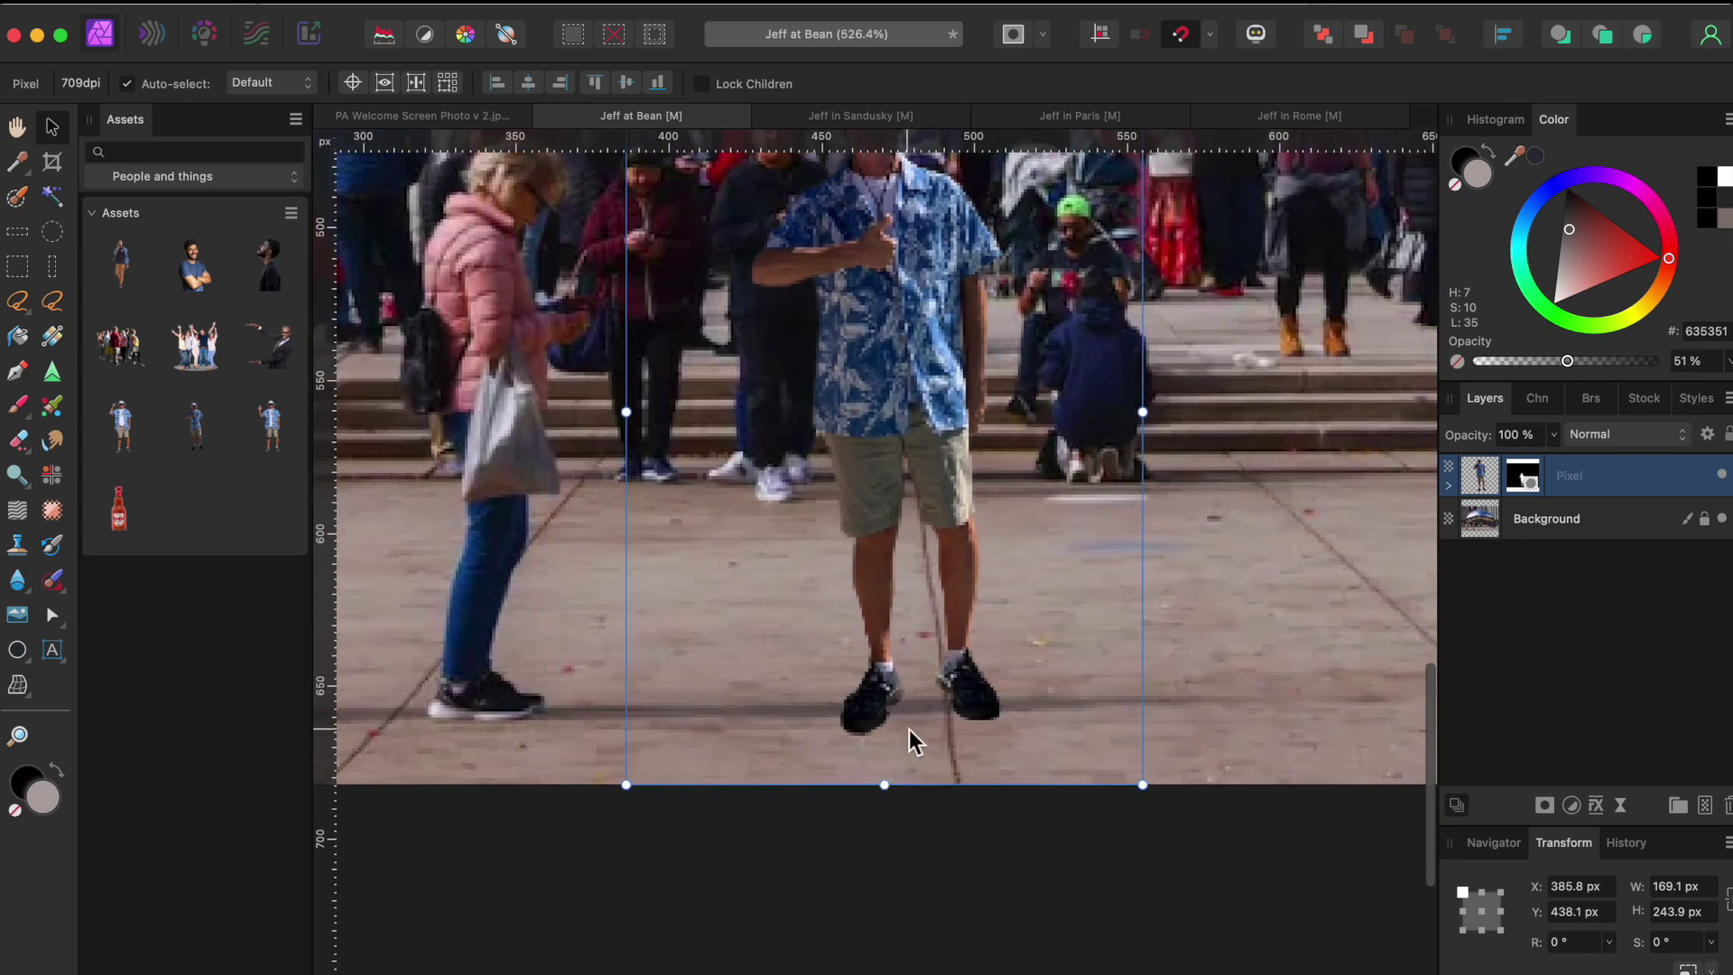
pyautogui.moveTo(968, 697); pyautogui.dragTo(973, 684)
pyautogui.scroll(-3, 974, 685)
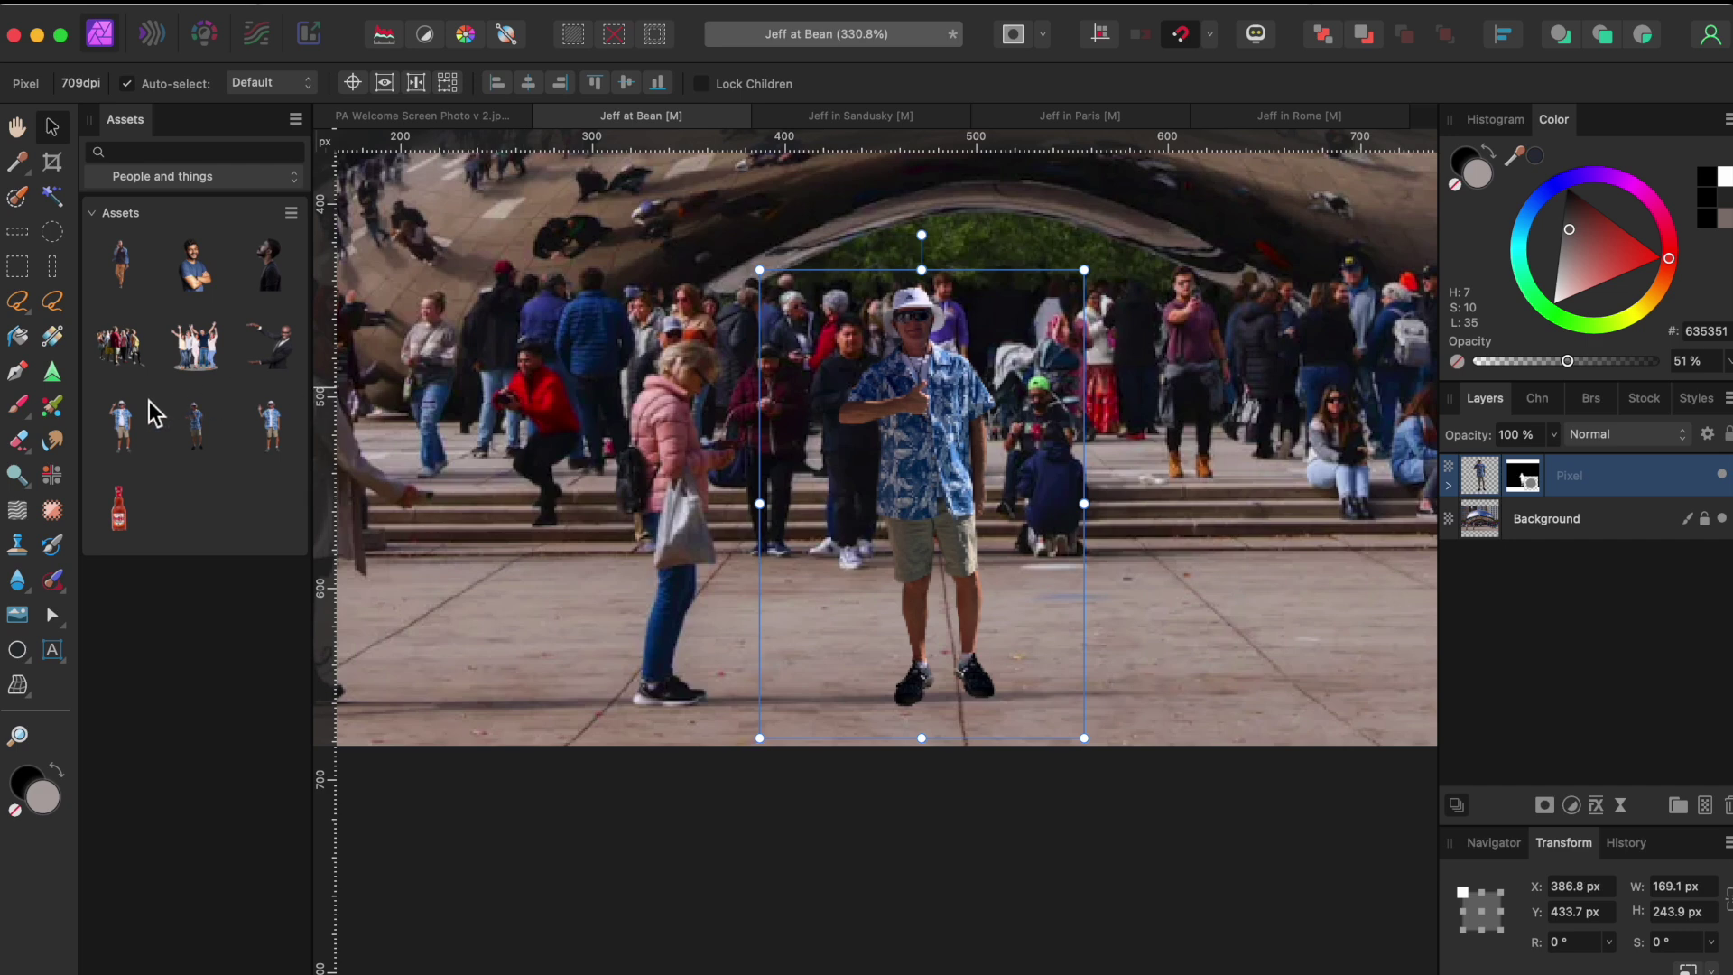
# Paint a soft black Airbrush 01 shadow, about 167 × 27 px, rightward from the man's shoes on a new pixel layer.
pyautogui.click(26, 406)
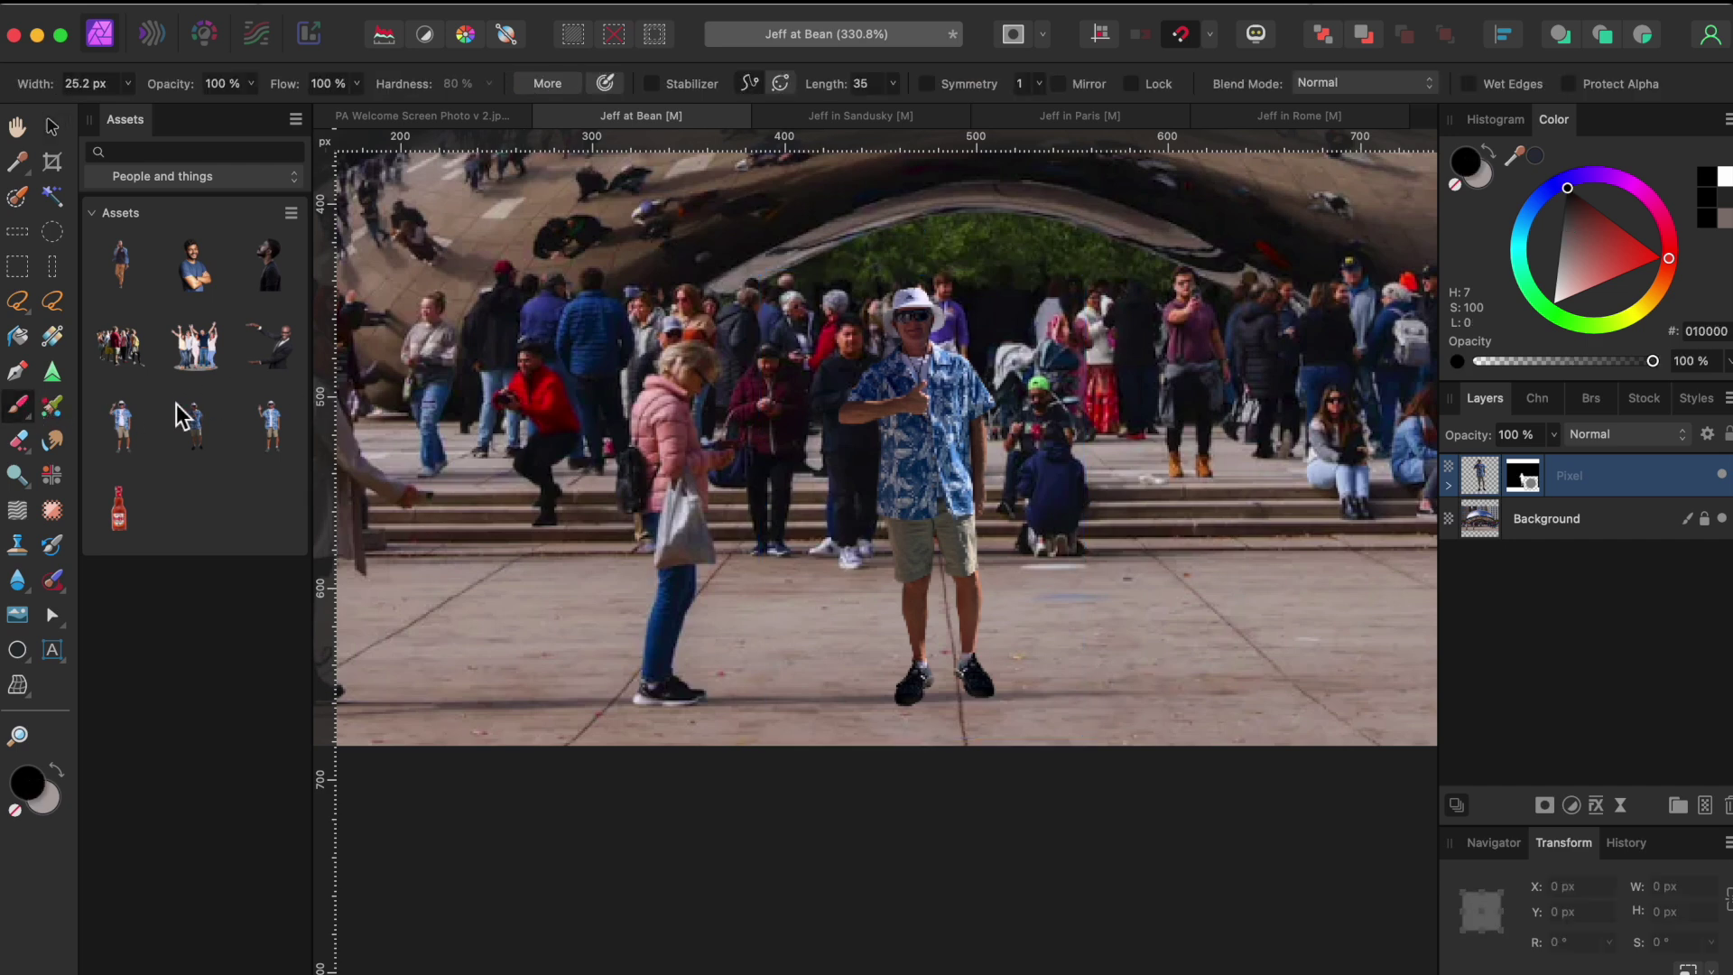
pyautogui.click(1585, 520)
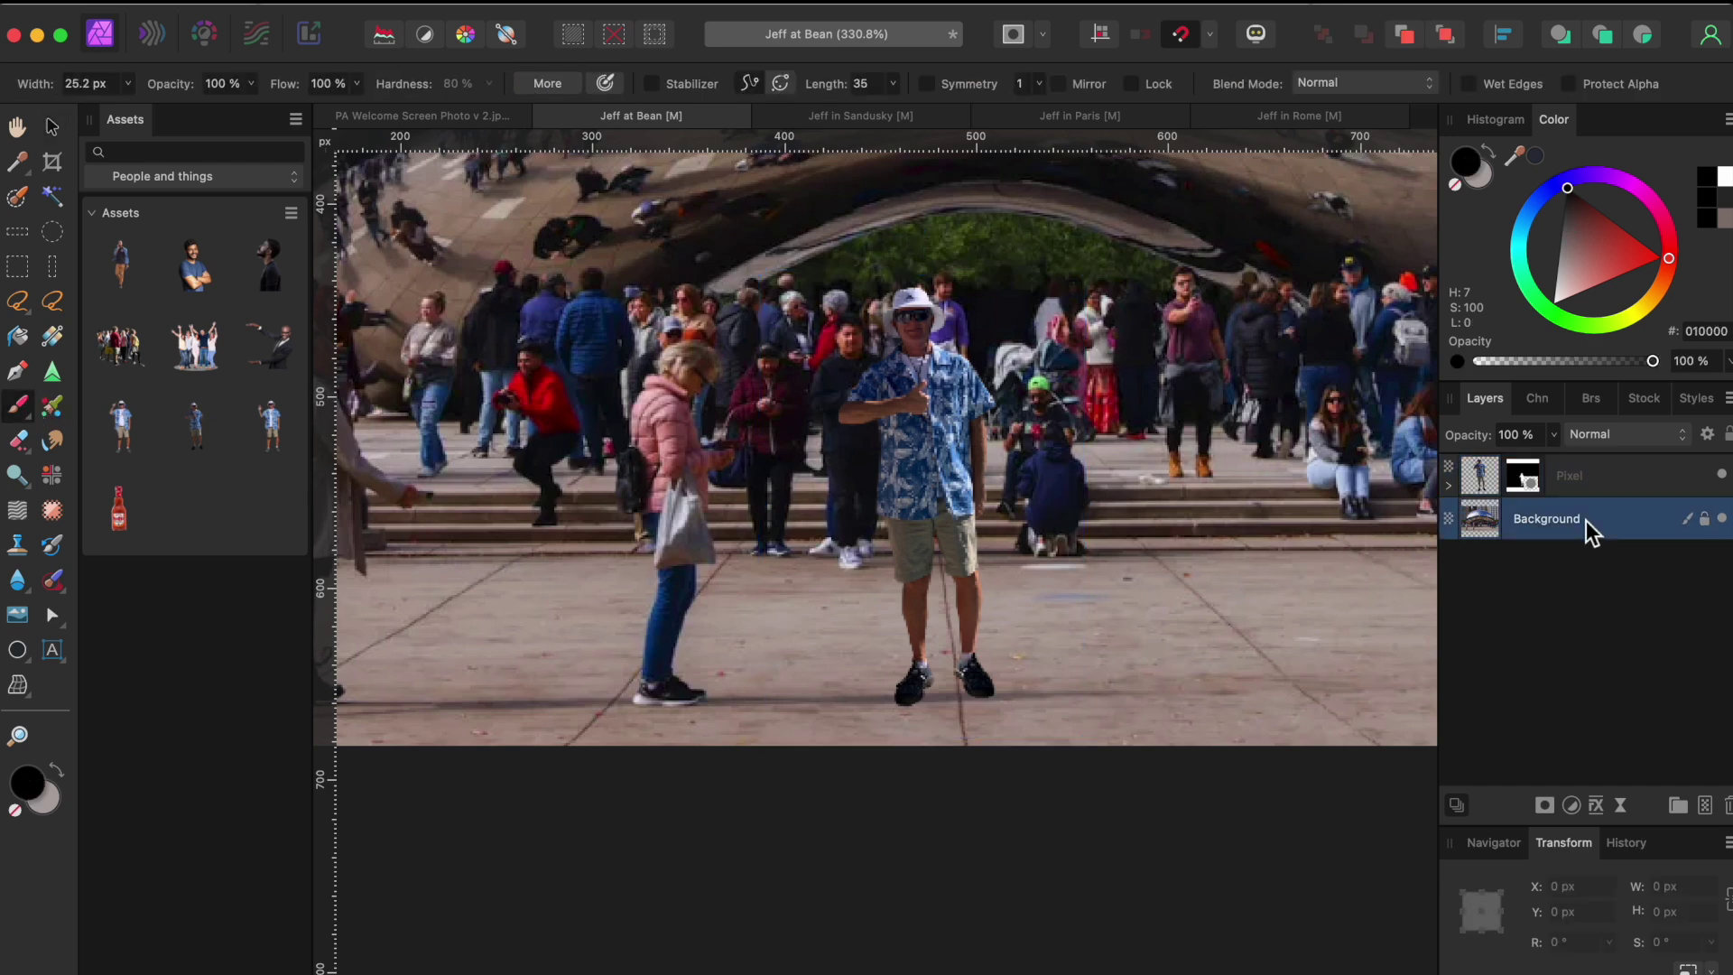
pyautogui.click(1705, 807)
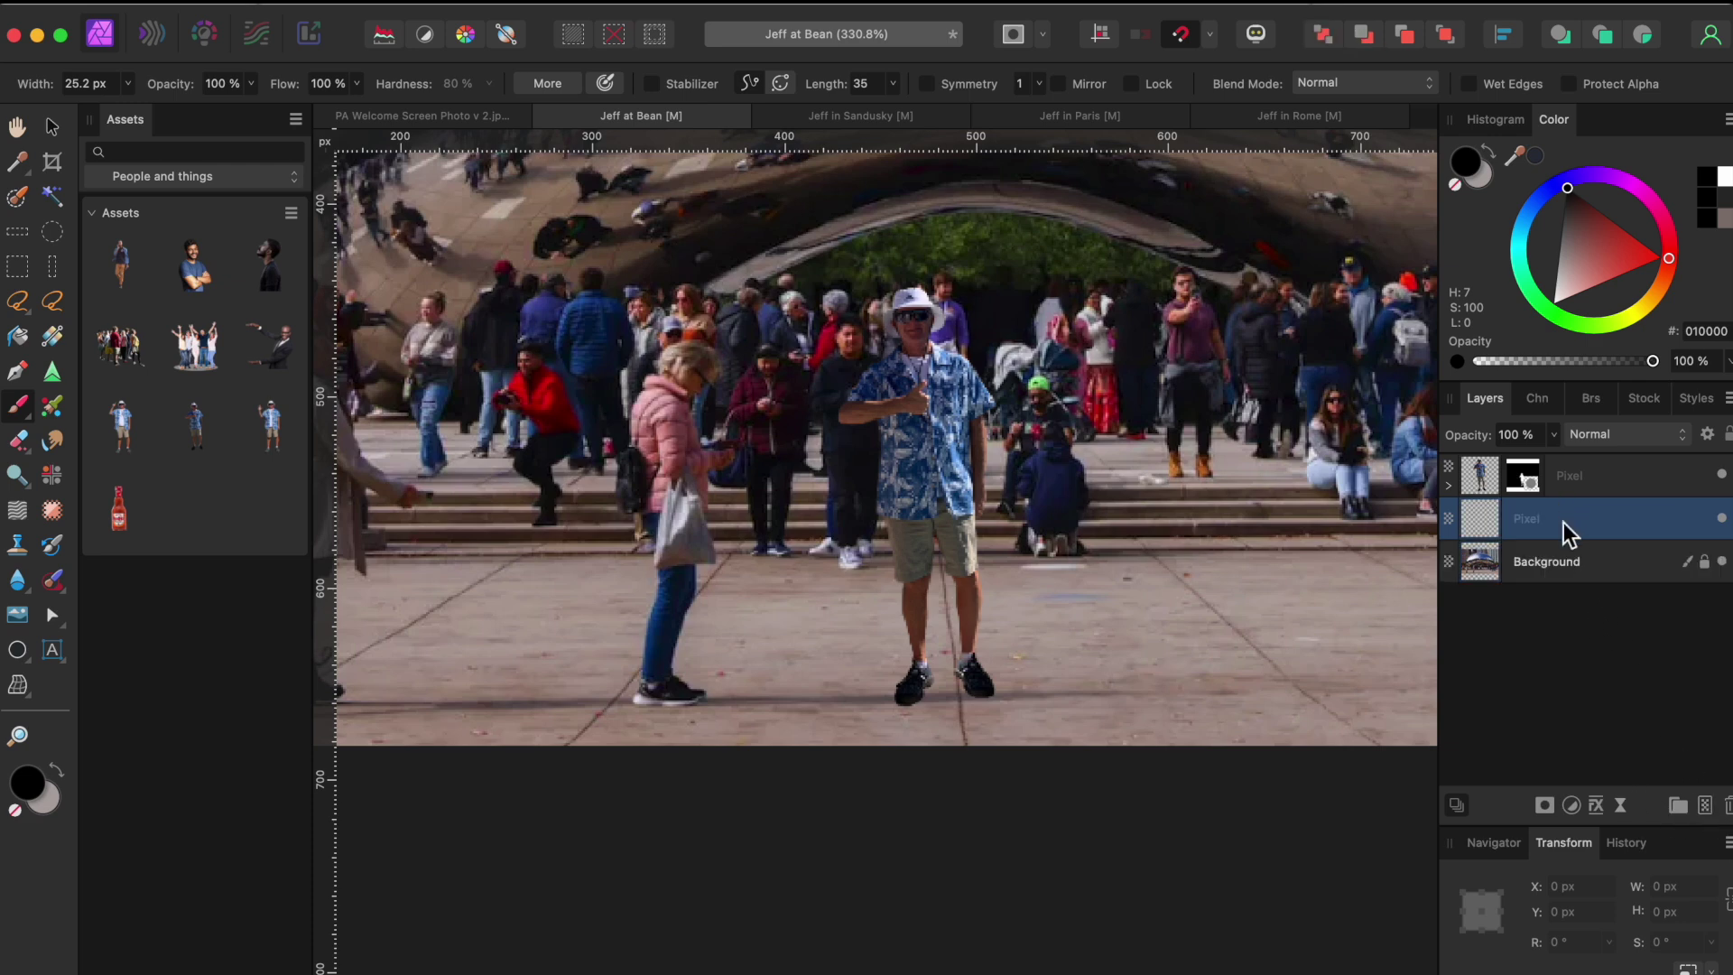
pyautogui.click(1586, 404)
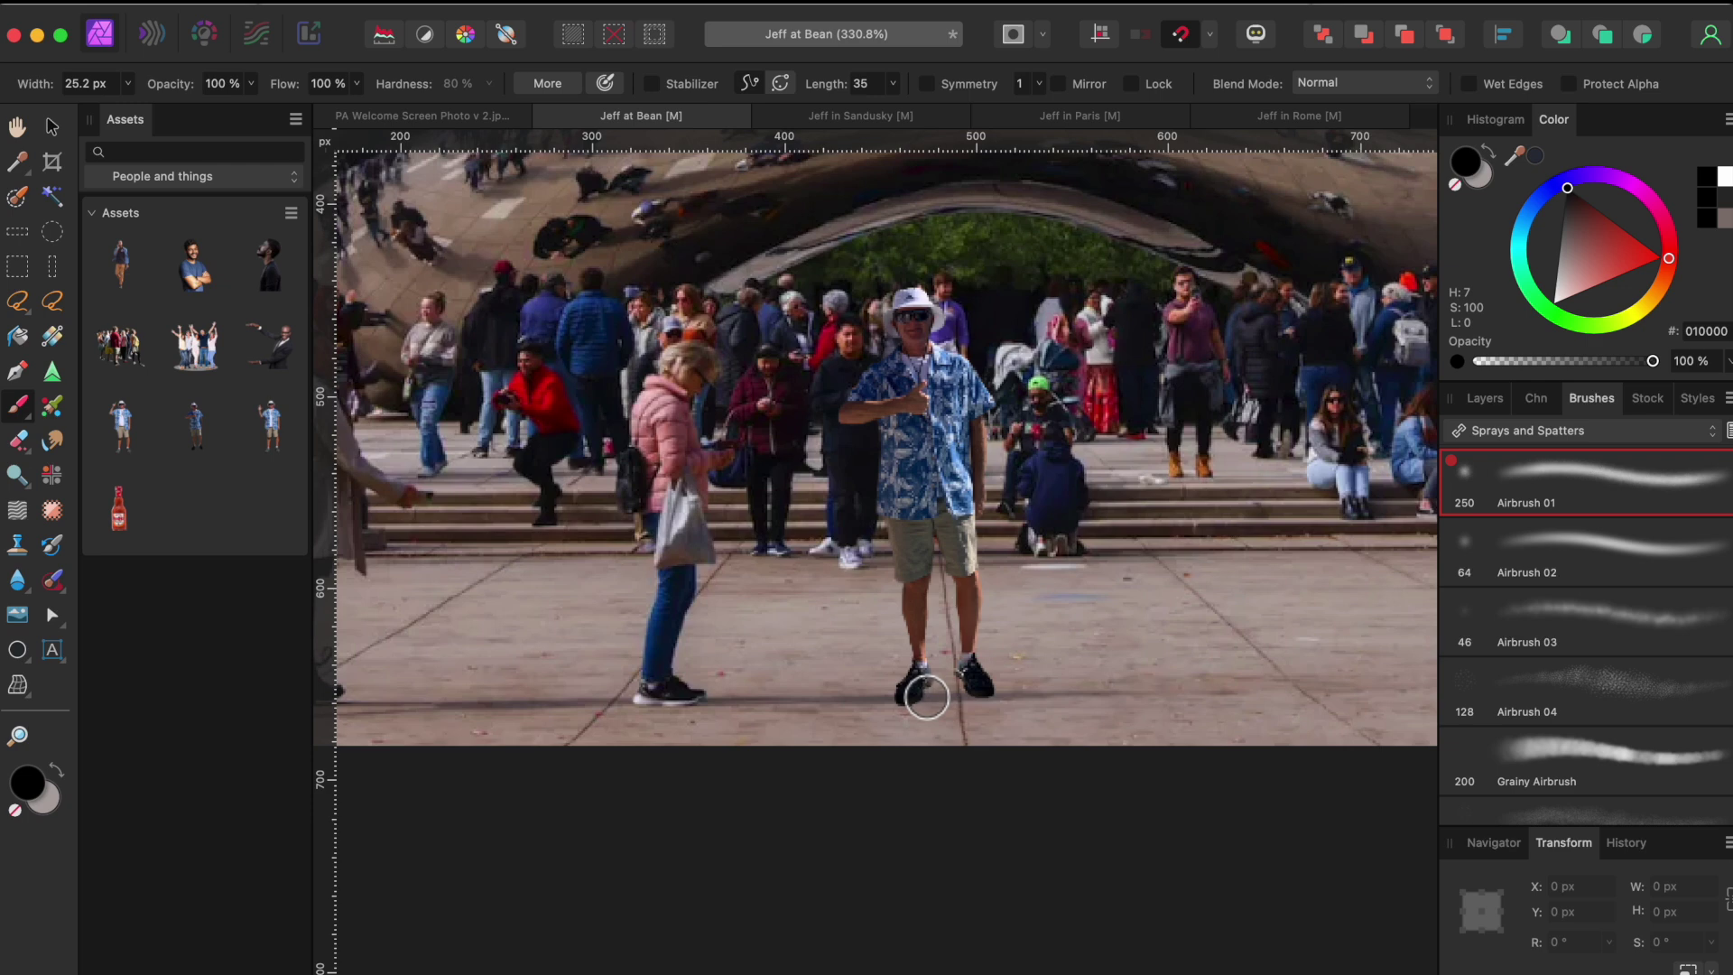
pyautogui.moveTo(927, 697); pyautogui.dragTo(1200, 700)
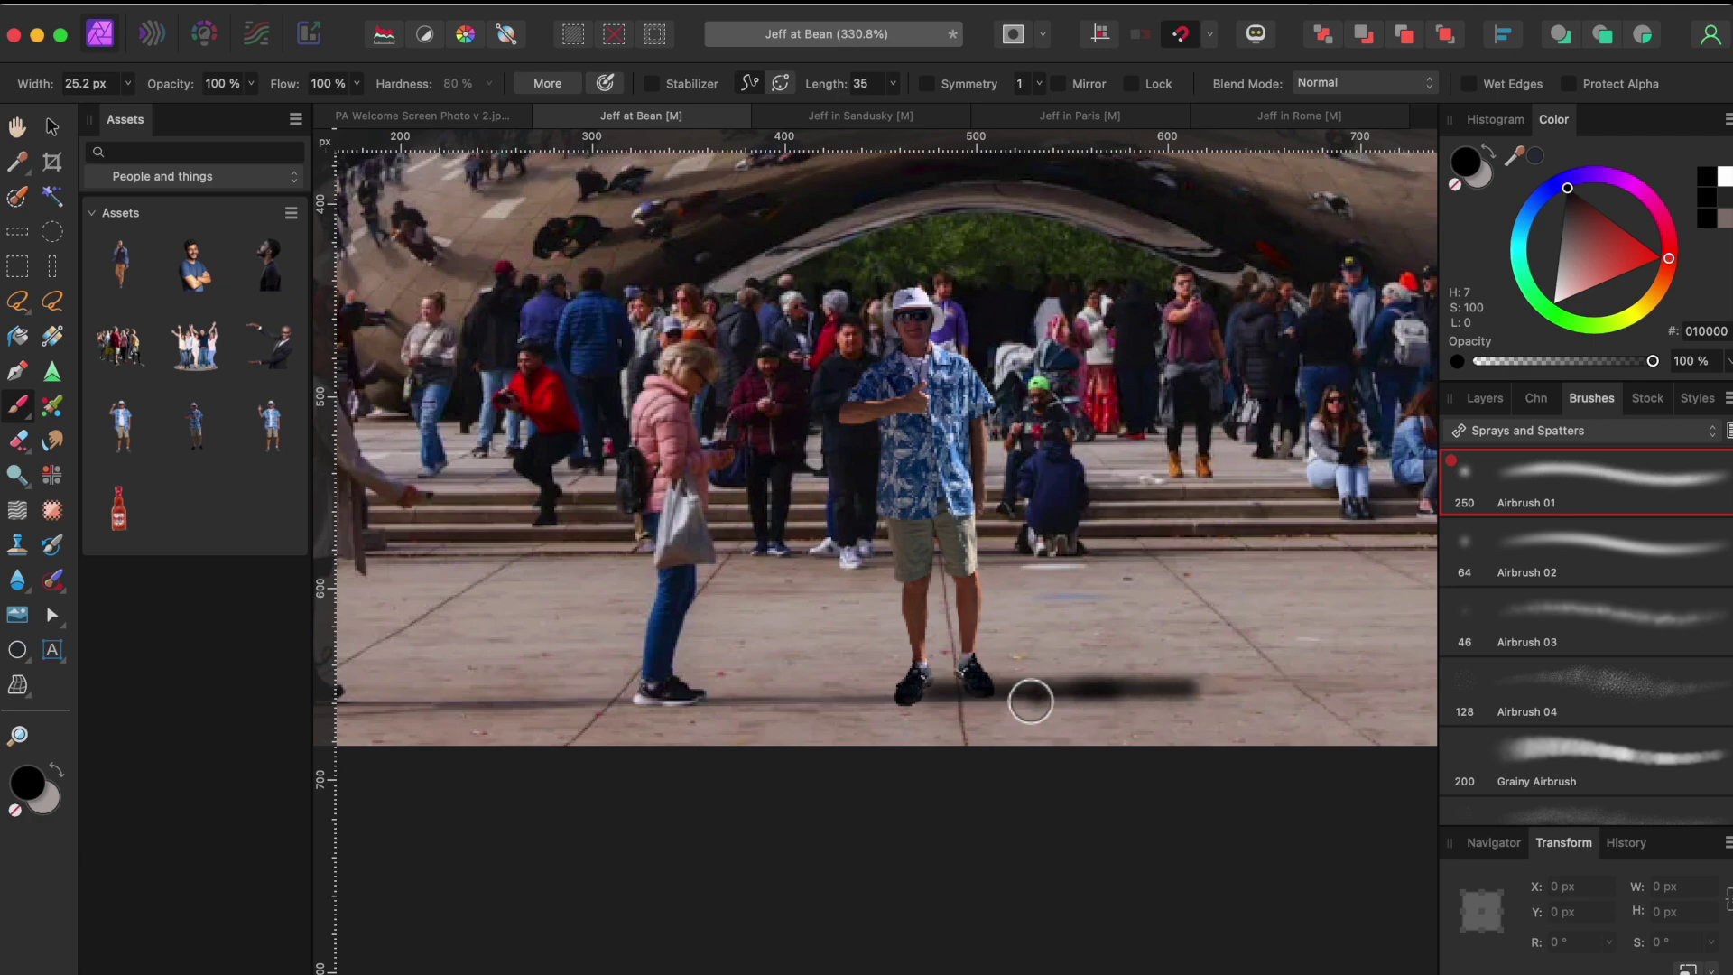
pyautogui.scroll(3, 1000, 699)
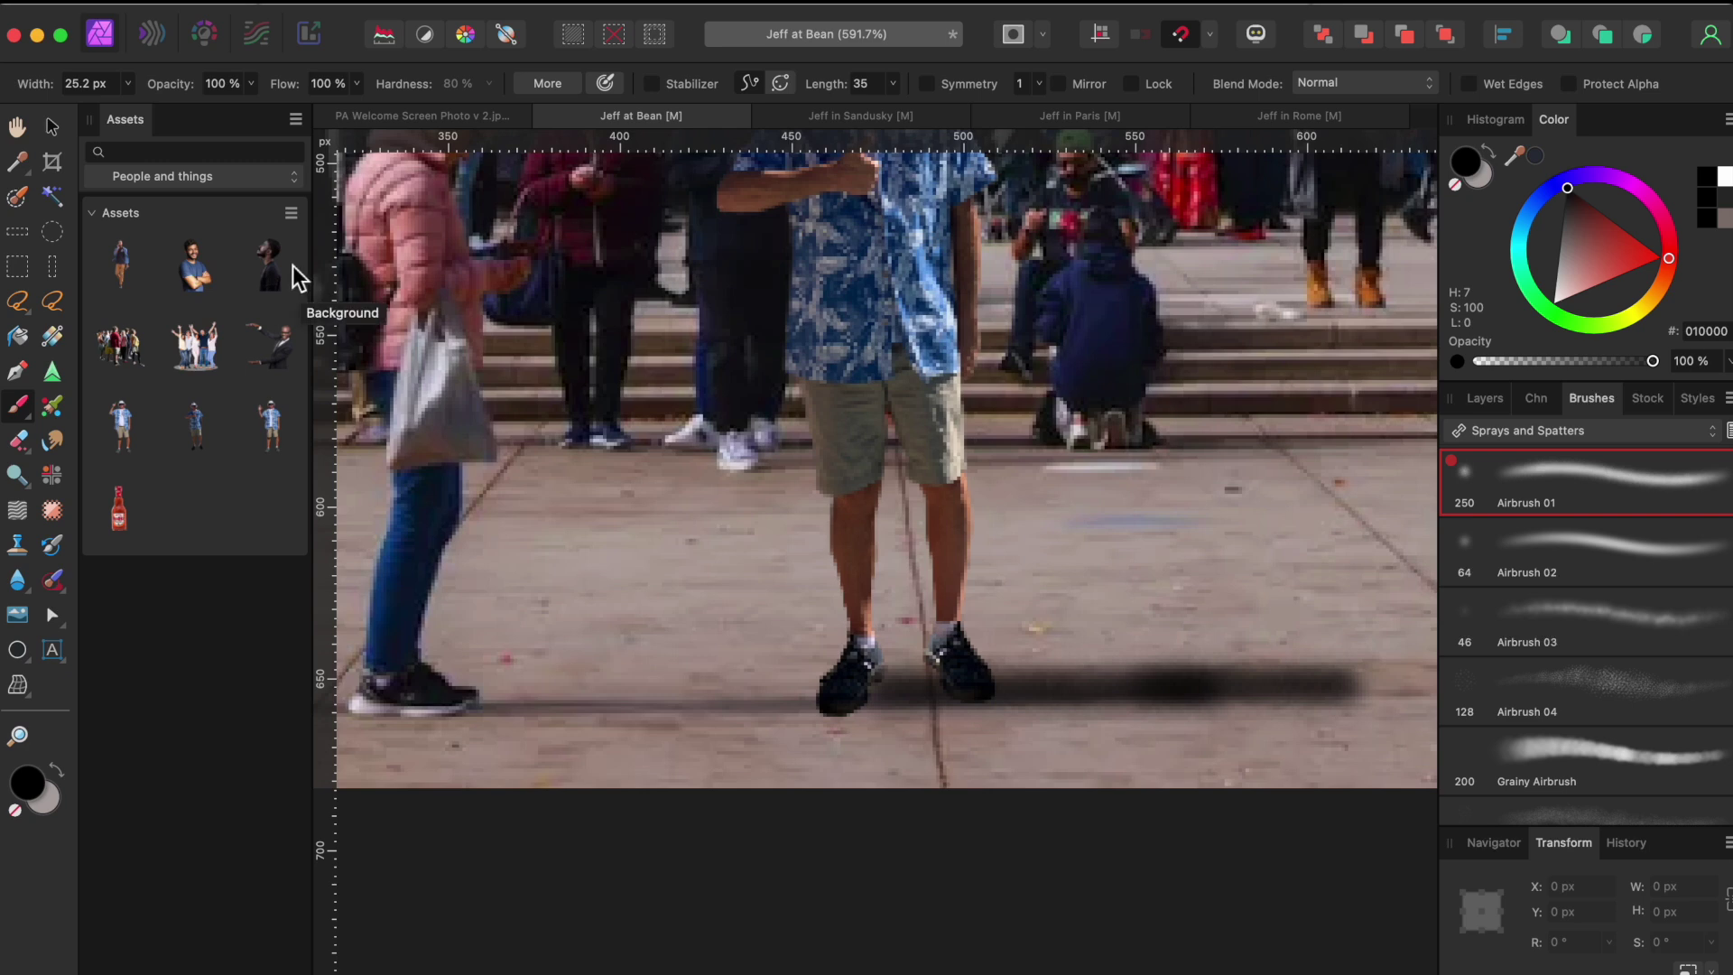
pyautogui.click(52, 130)
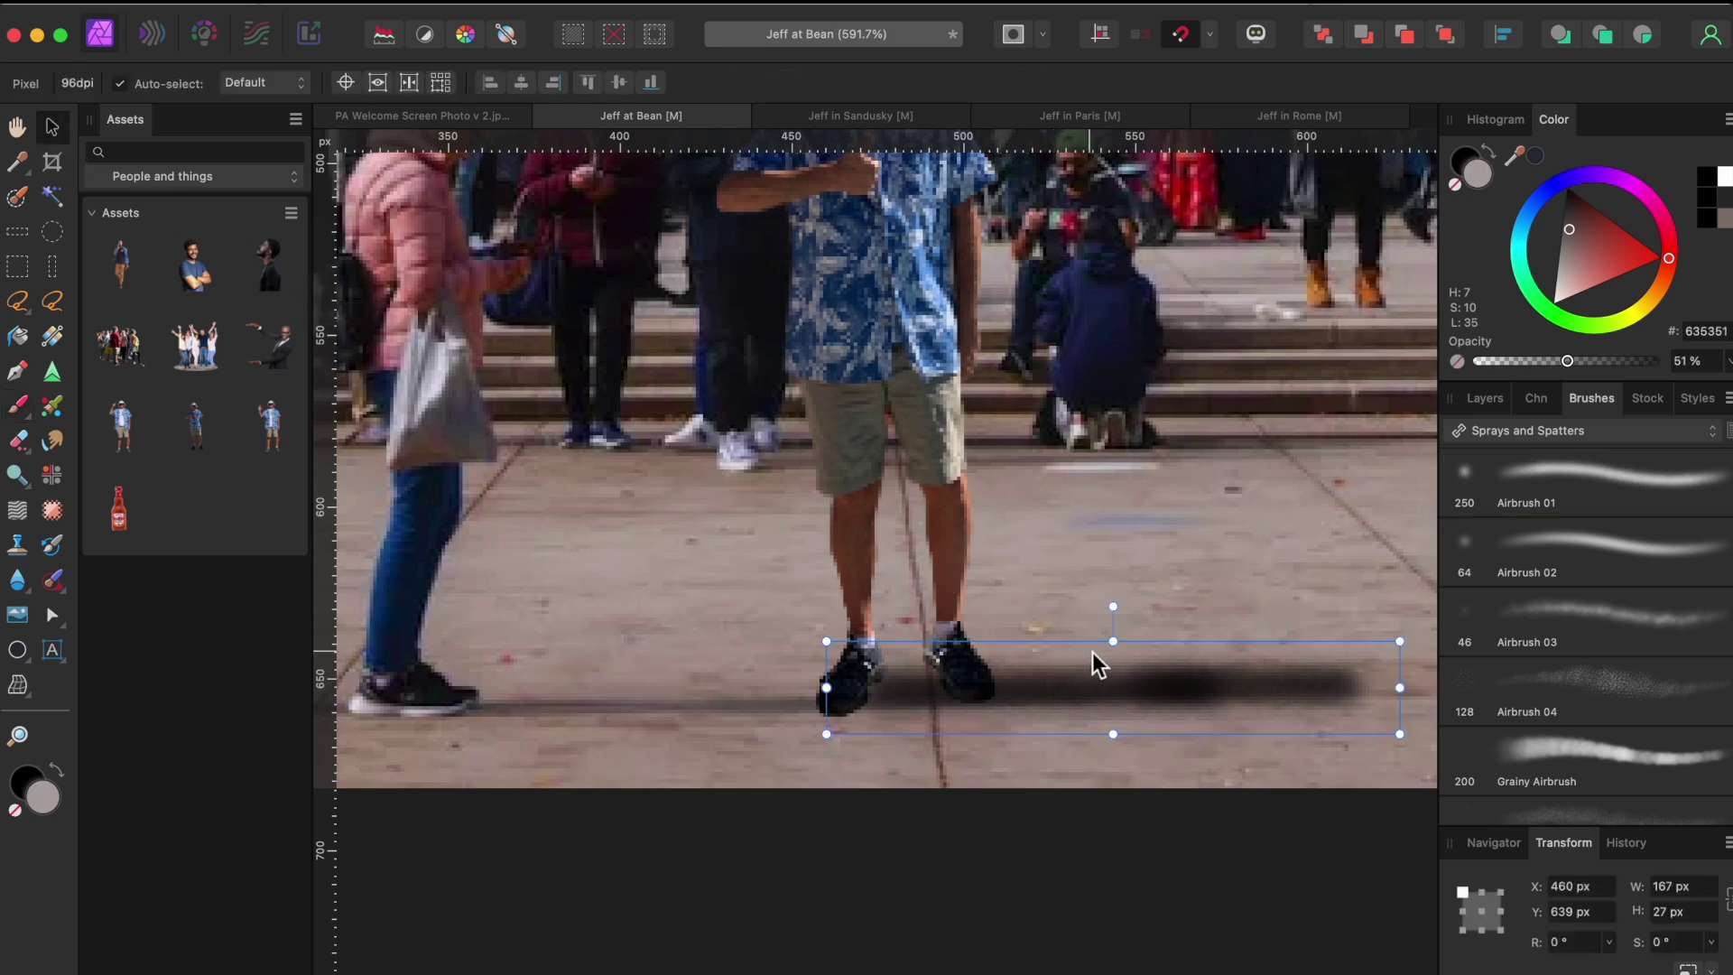
# Flatten the shadow to about 167 × 24.8 px and lower its layer opacity to 52%.
pyautogui.moveTo(1121, 647); pyautogui.dragTo(1120, 651)
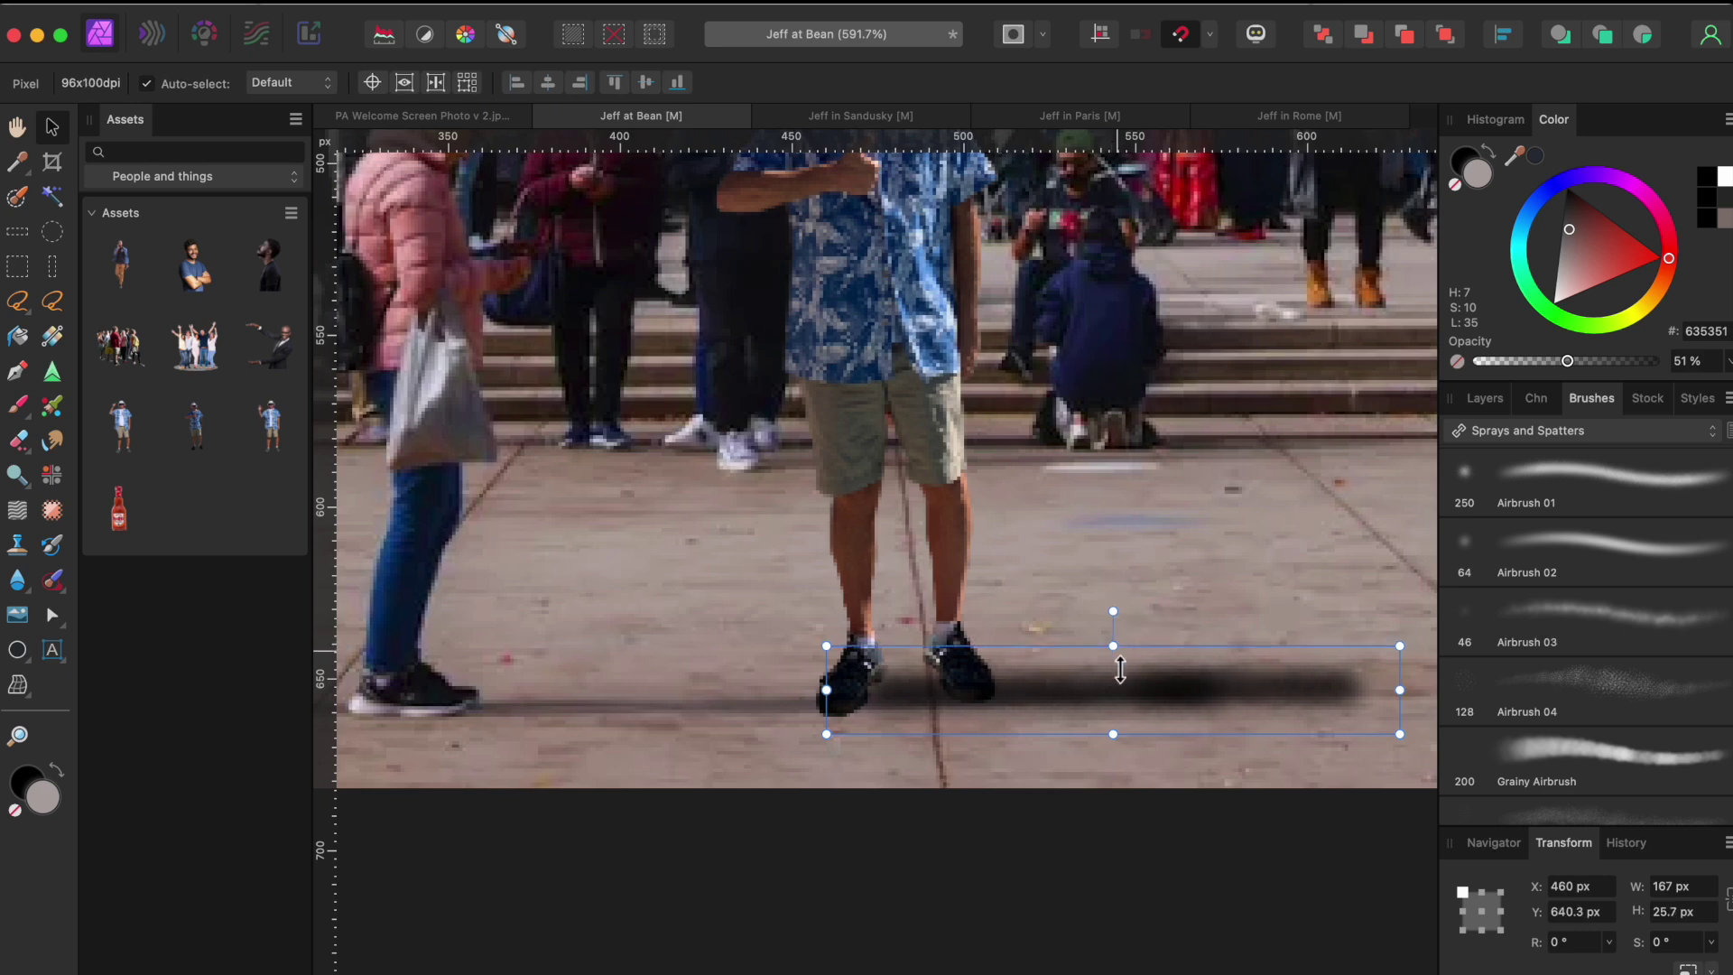
pyautogui.moveTo(1115, 742); pyautogui.dragTo(1115, 740)
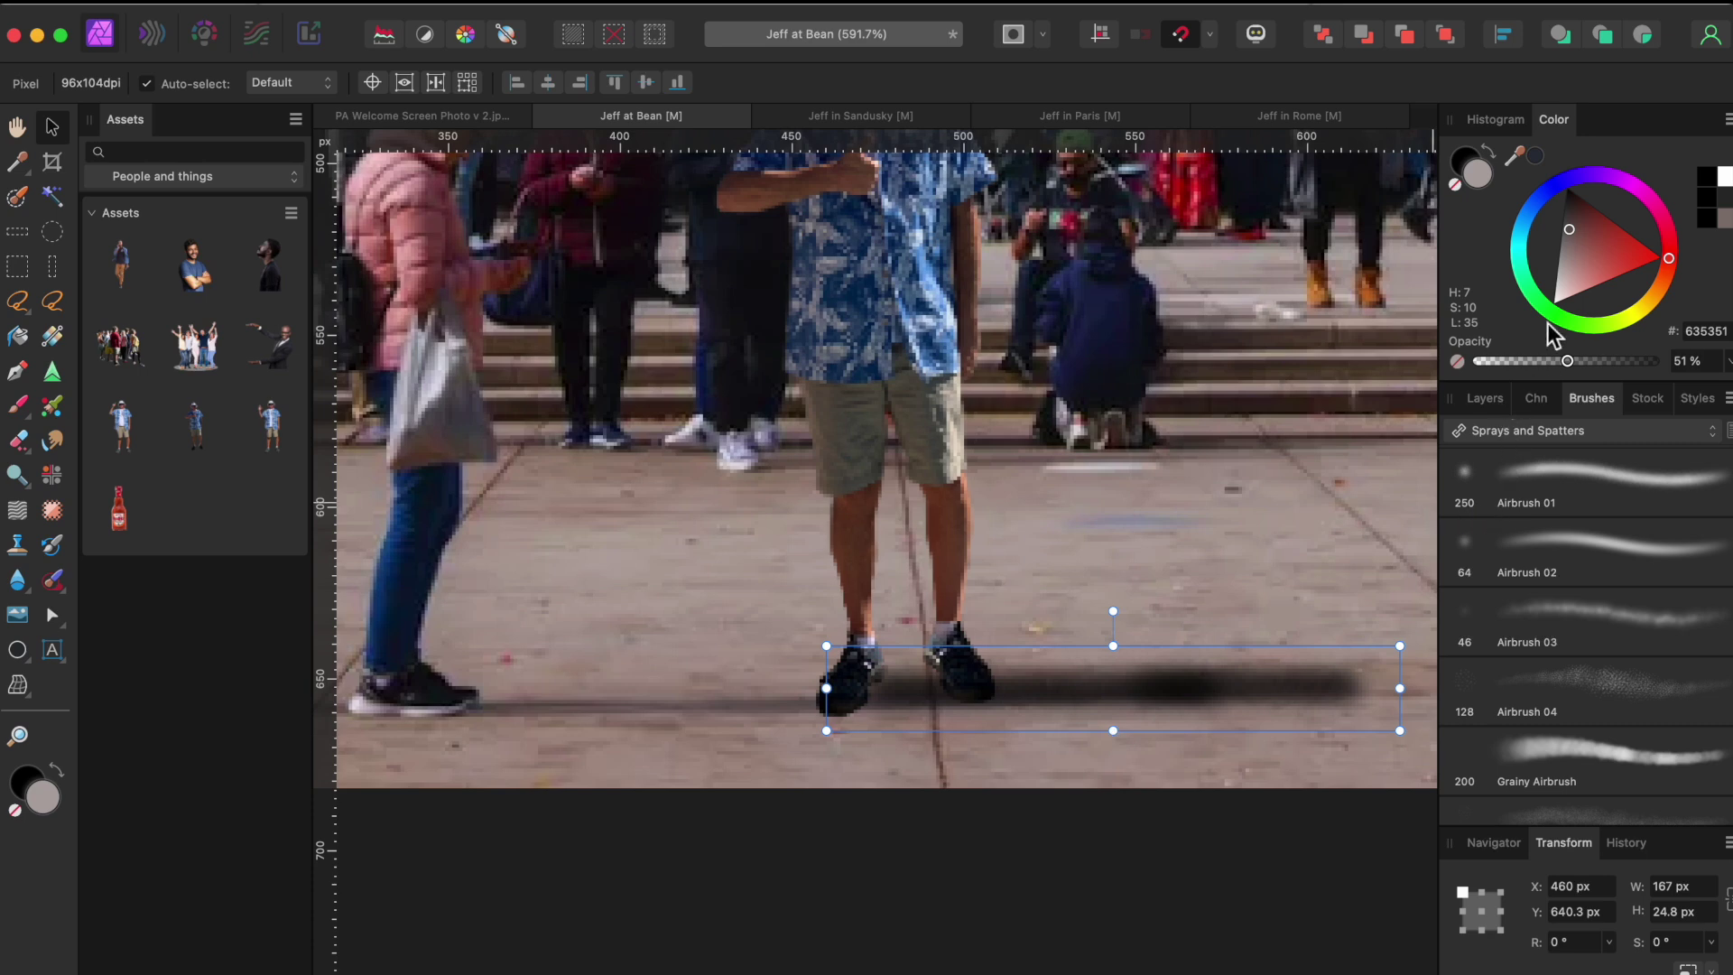
pyautogui.click(1491, 407)
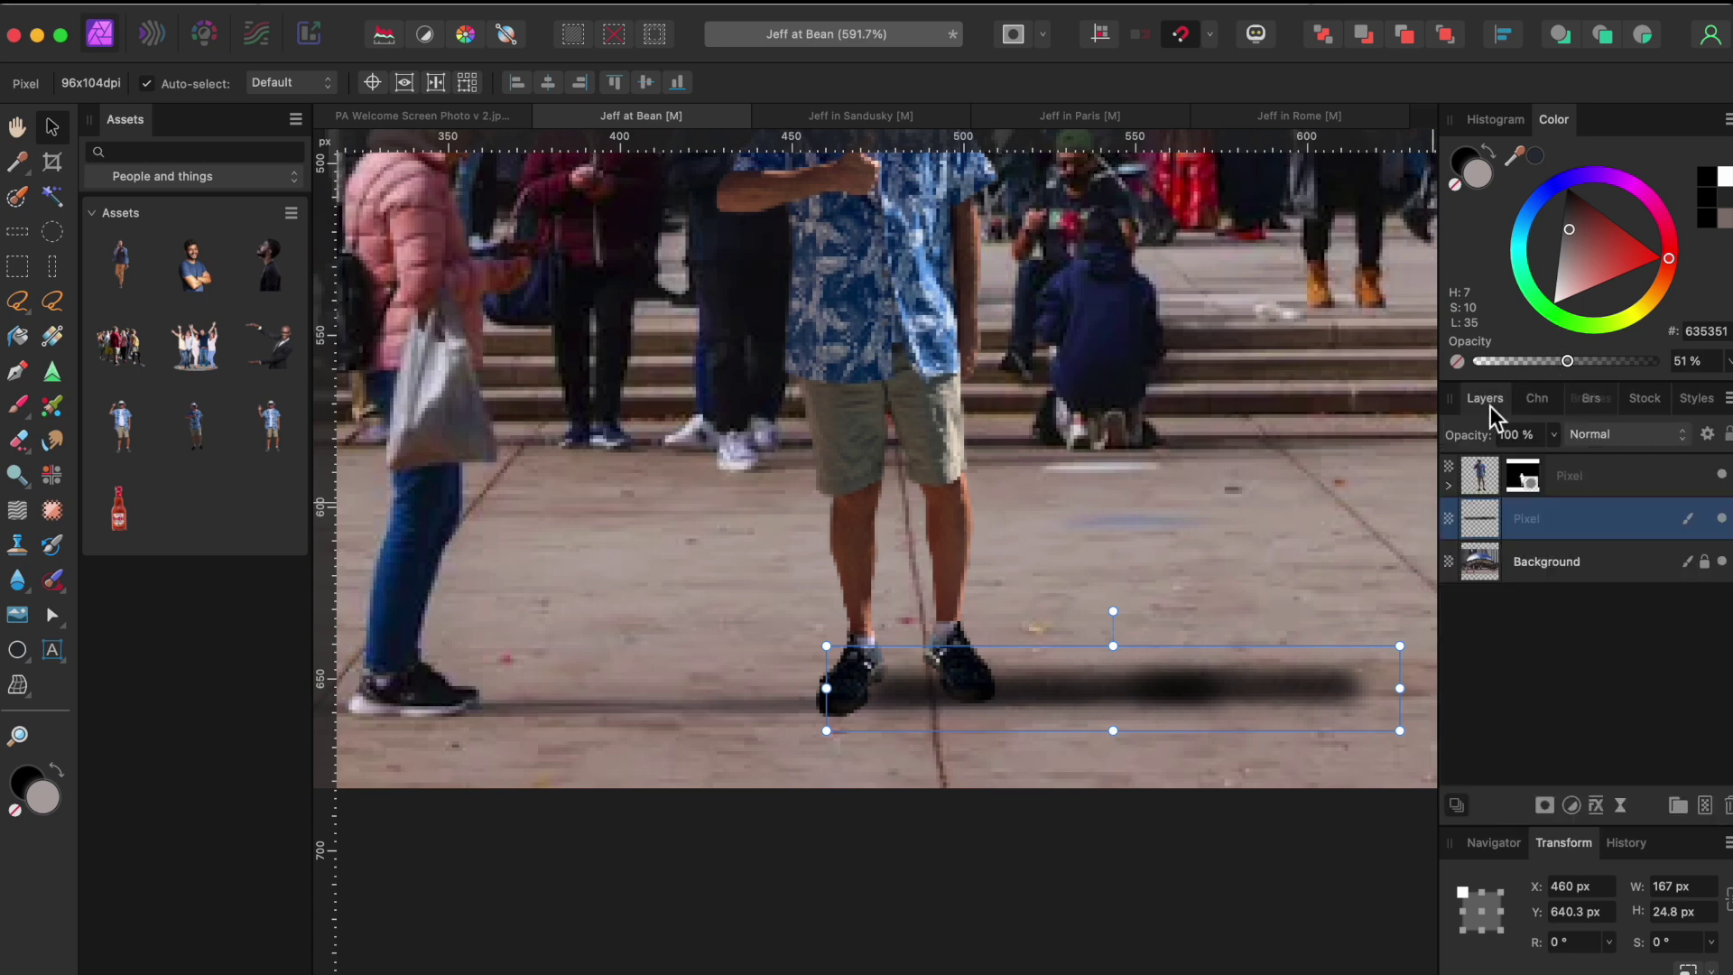
pyautogui.click(1553, 436)
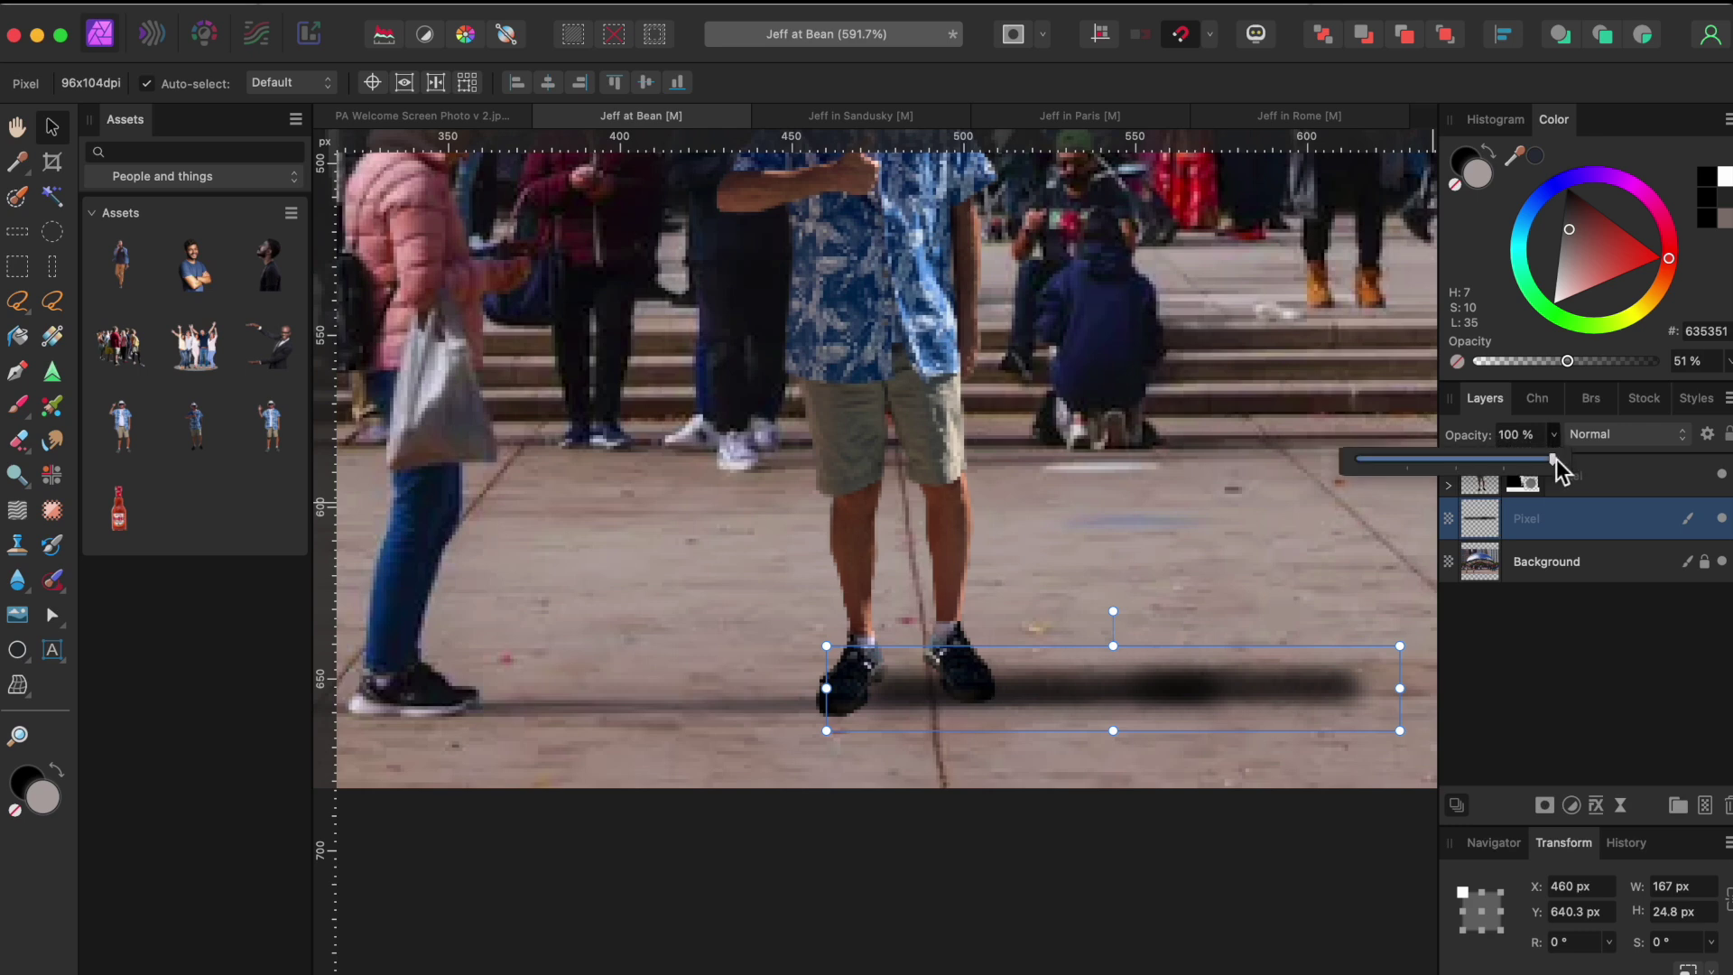
pyautogui.moveTo(1553, 458); pyautogui.dragTo(1469, 488)
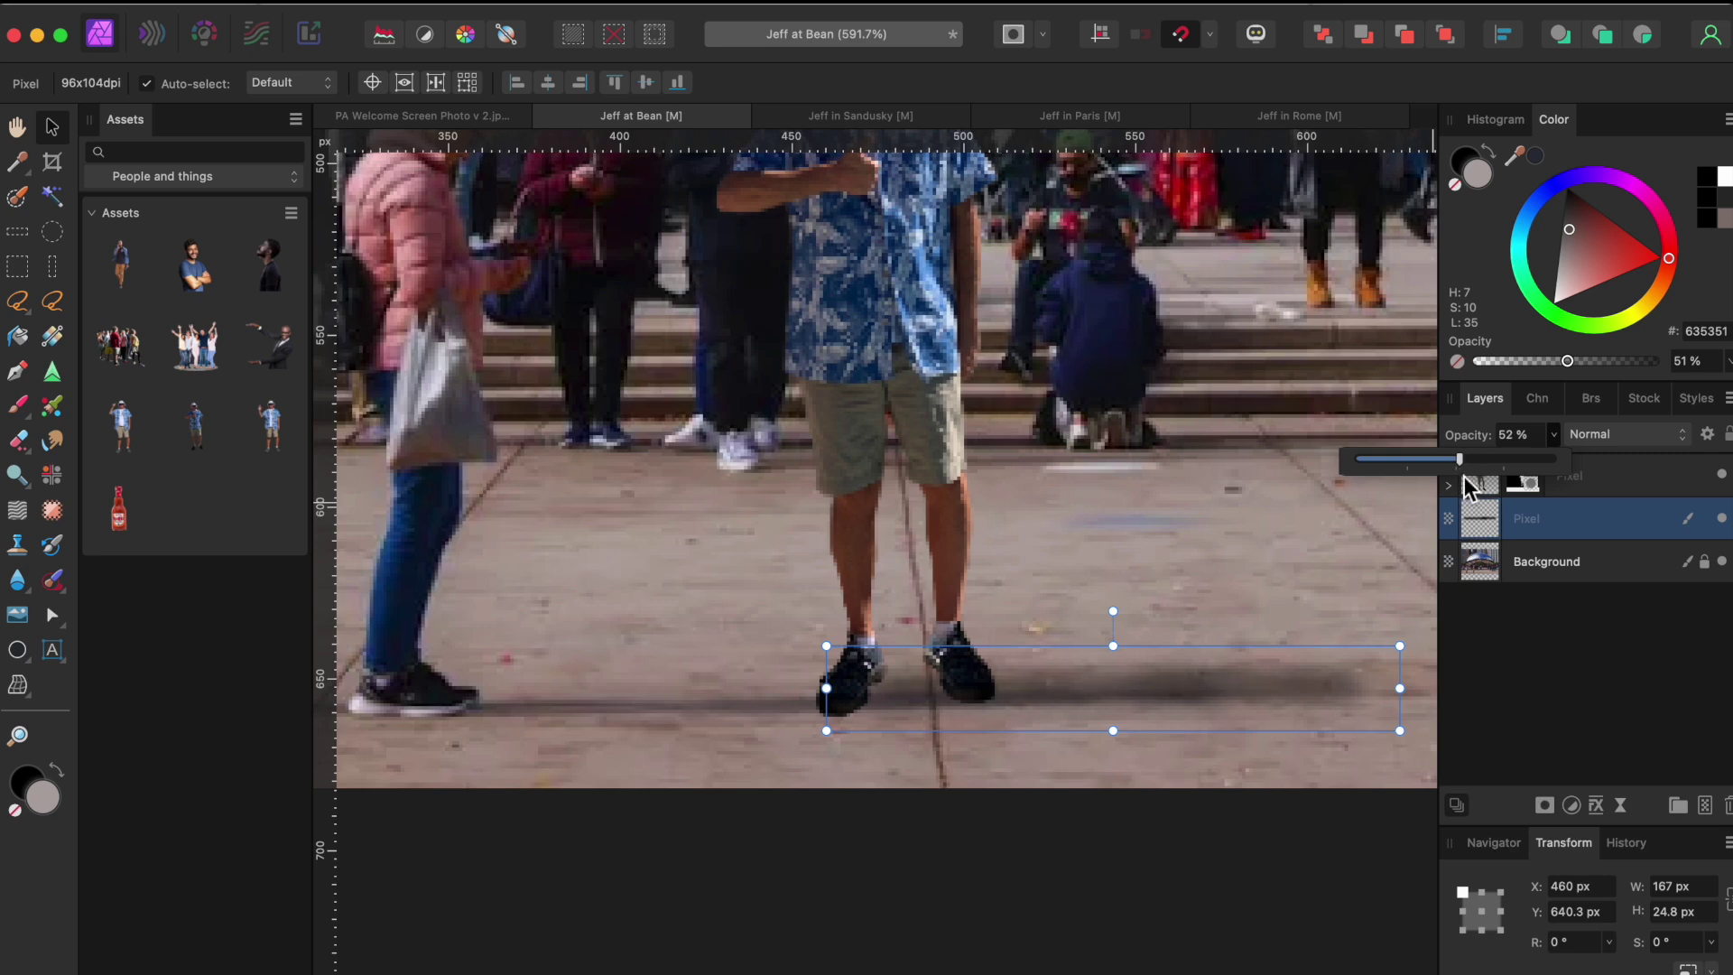
pyautogui.click(1338, 603)
pyautogui.scroll(-5, 1345, 600)
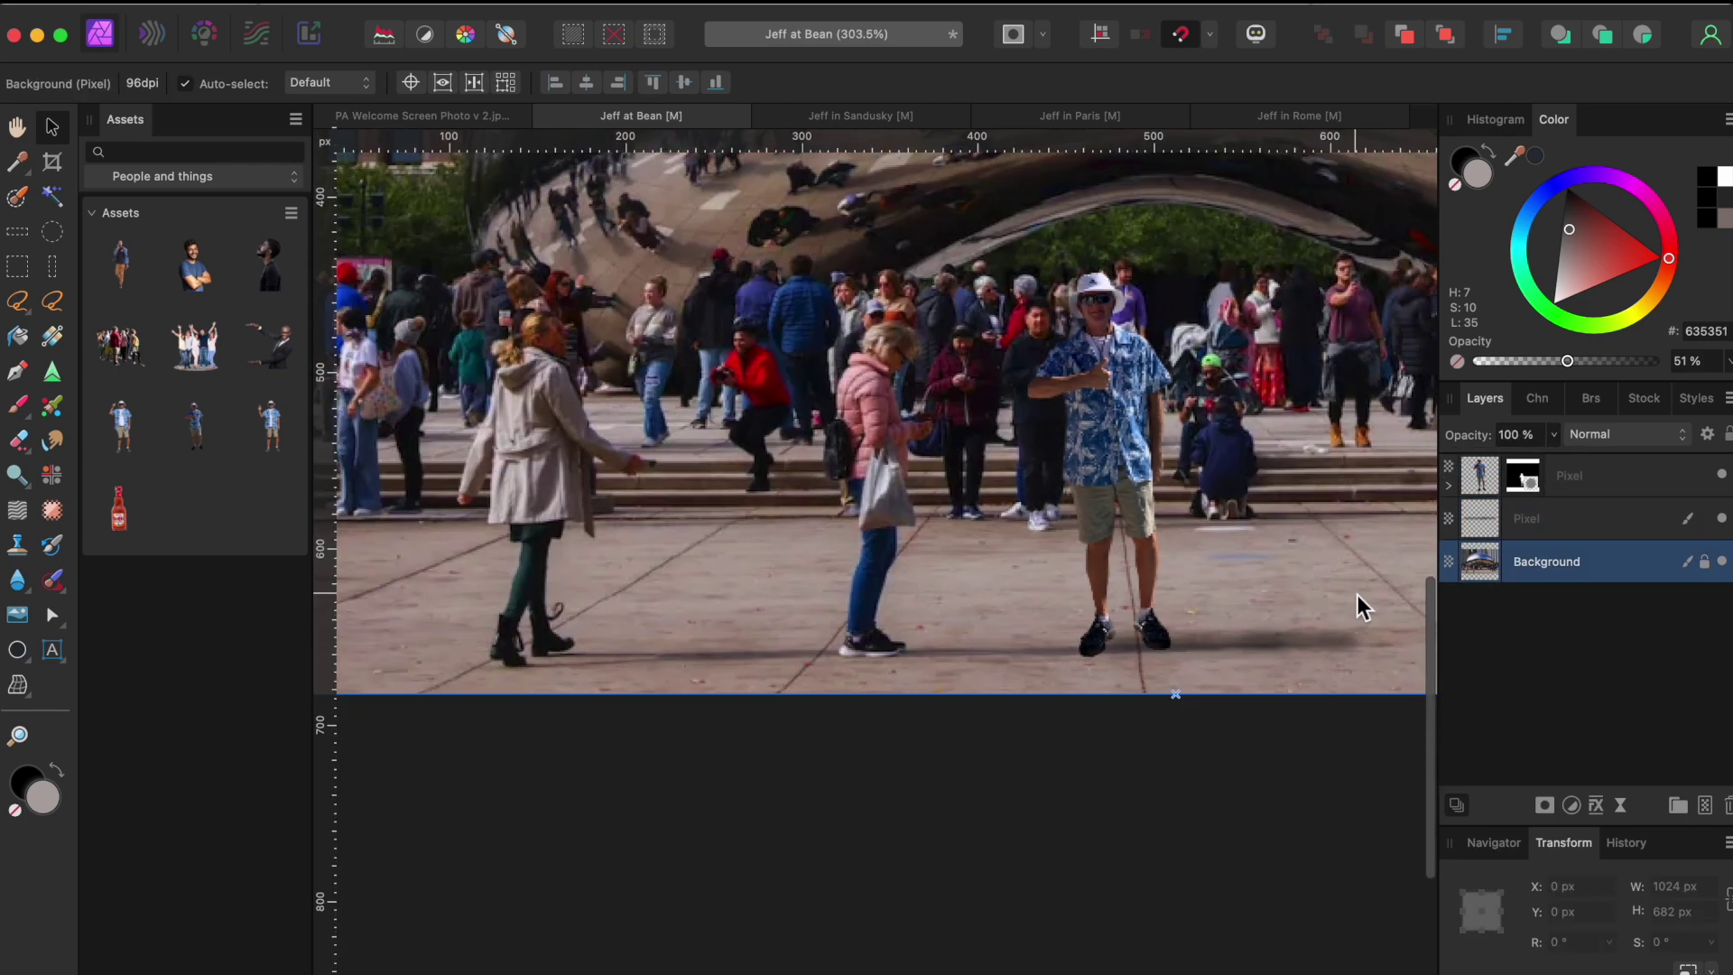
# Start the lasso outline at the couple's feet and trace it up the man's leg edge.
pyautogui.scroll(-5, 1358, 594)
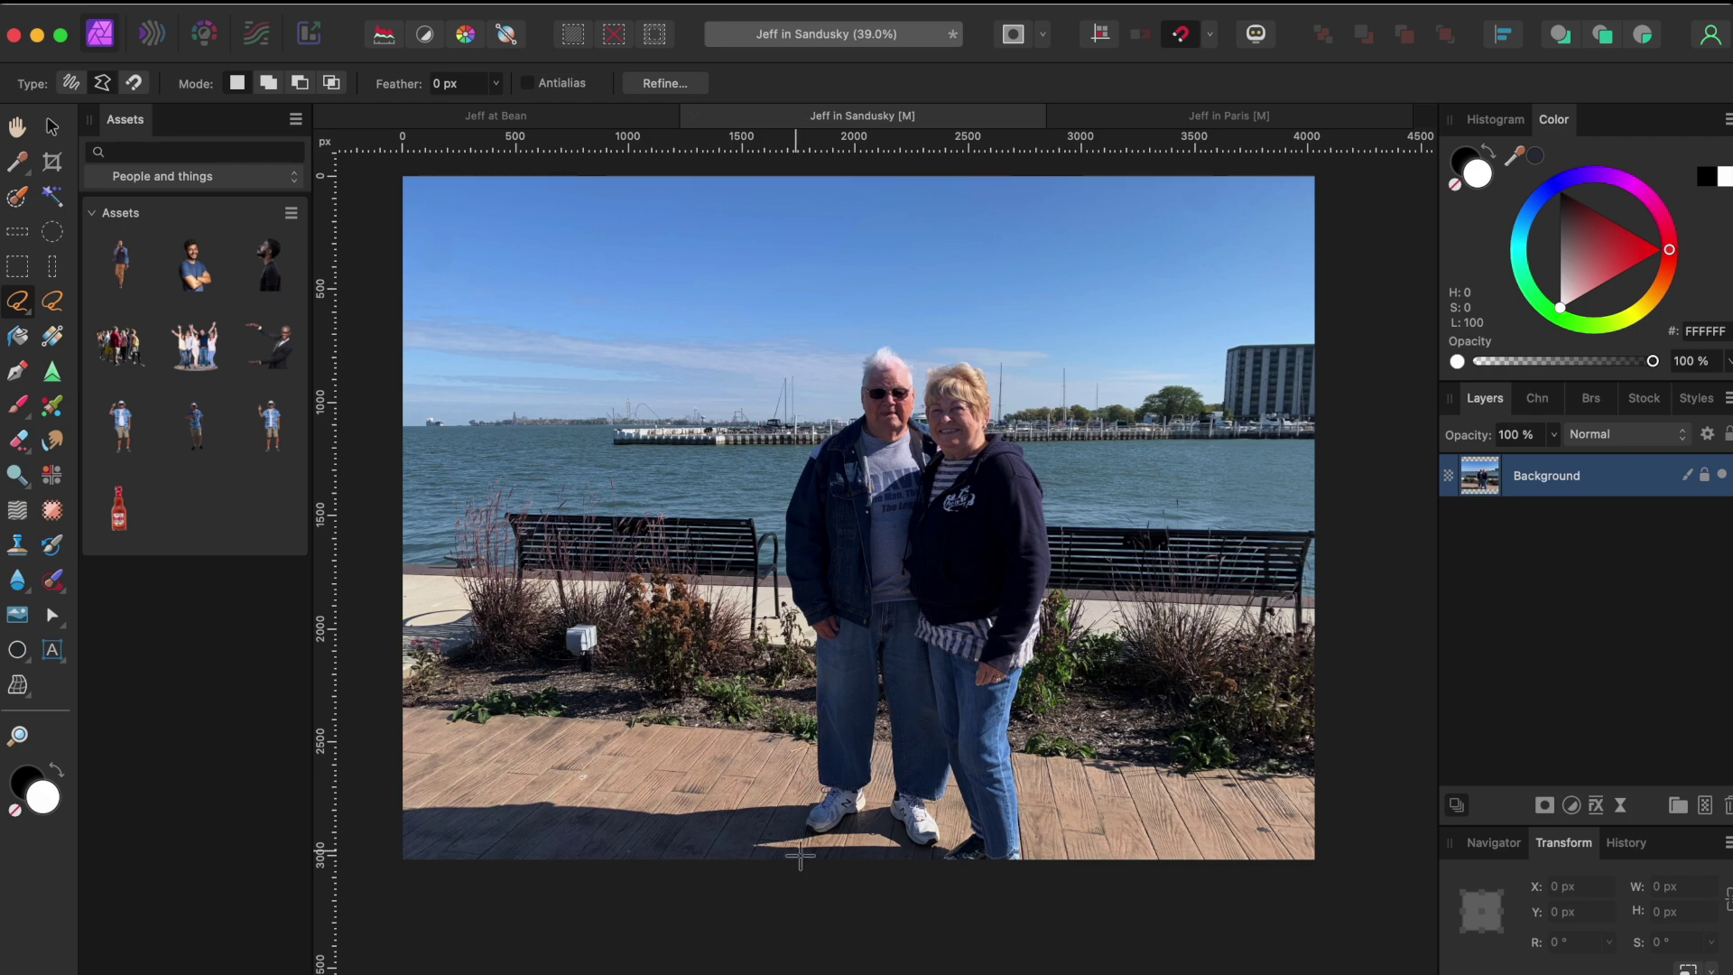
pyautogui.scroll(2, 829, 862)
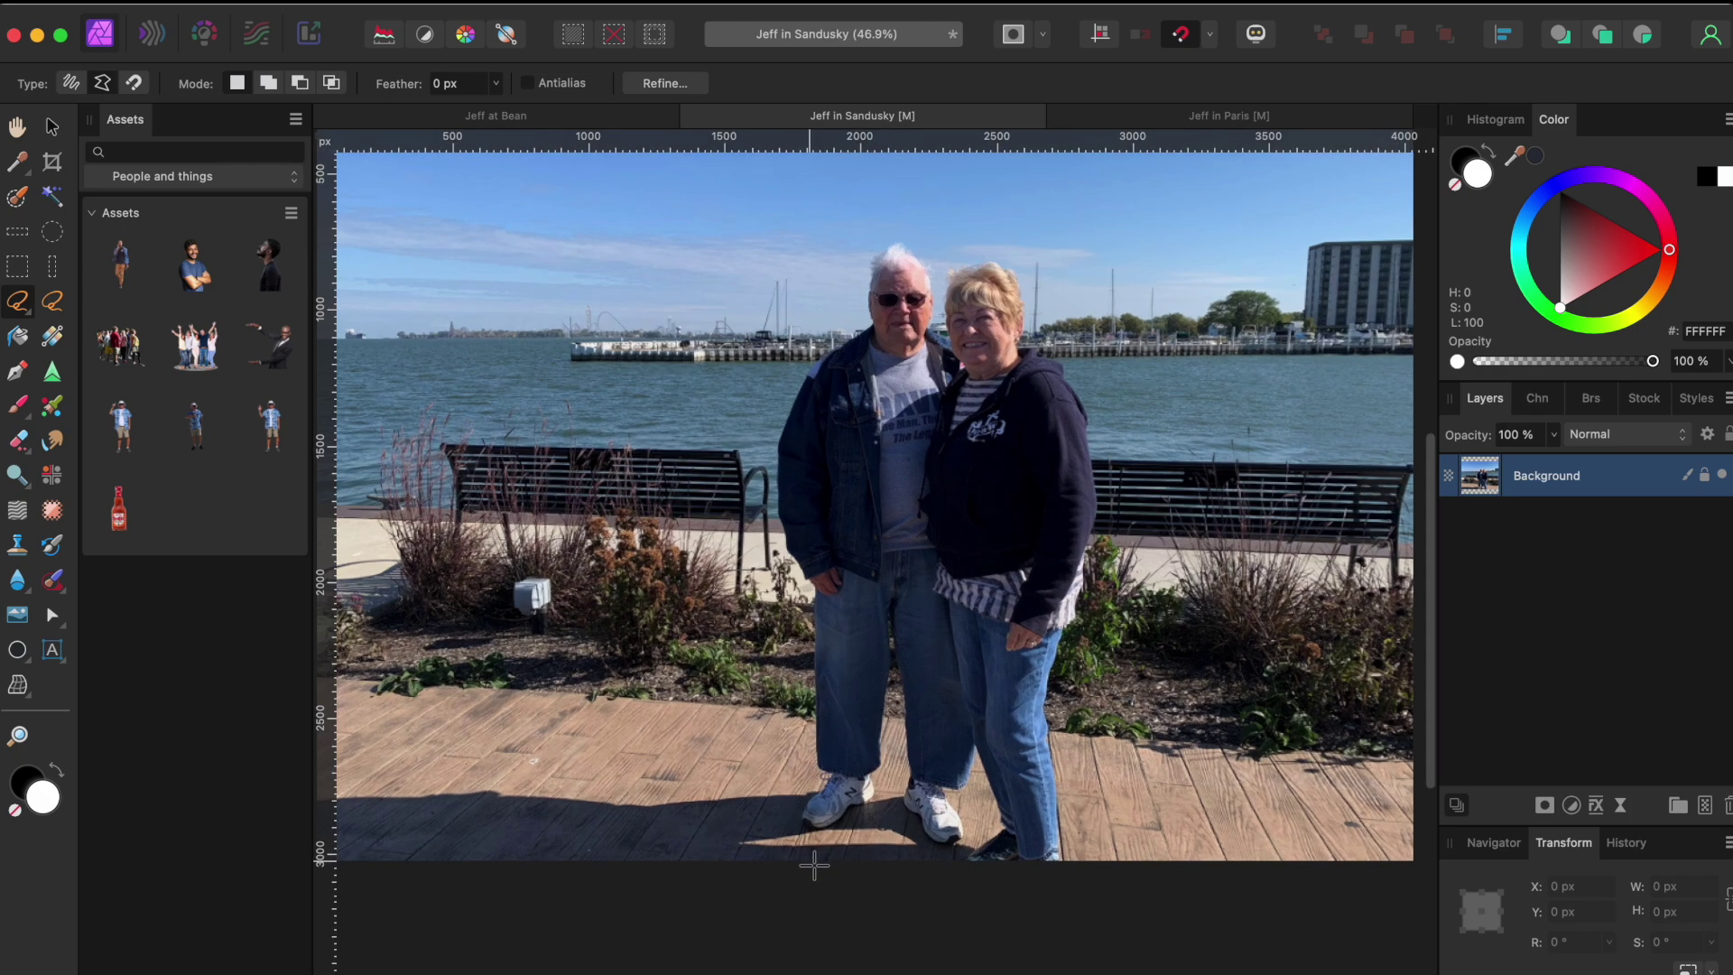
pyautogui.scroll(3, 814, 865)
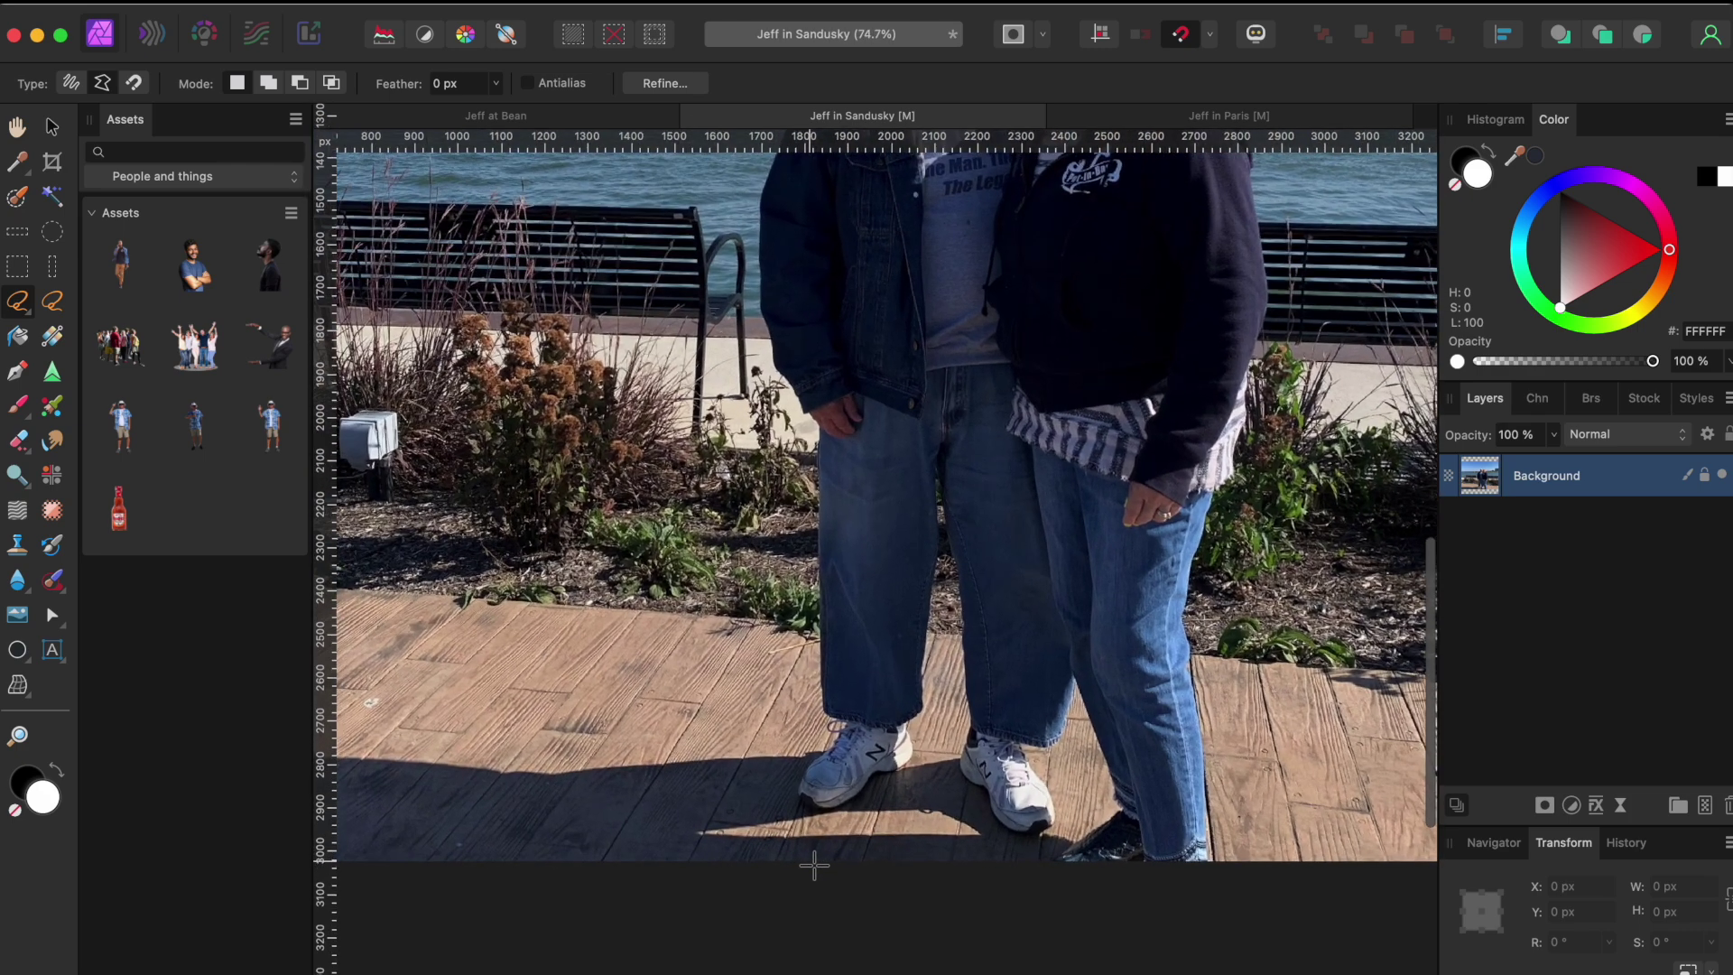
pyautogui.scroll(-3, 815, 865)
pyautogui.scroll(3, 814, 864)
pyautogui.click(820, 867)
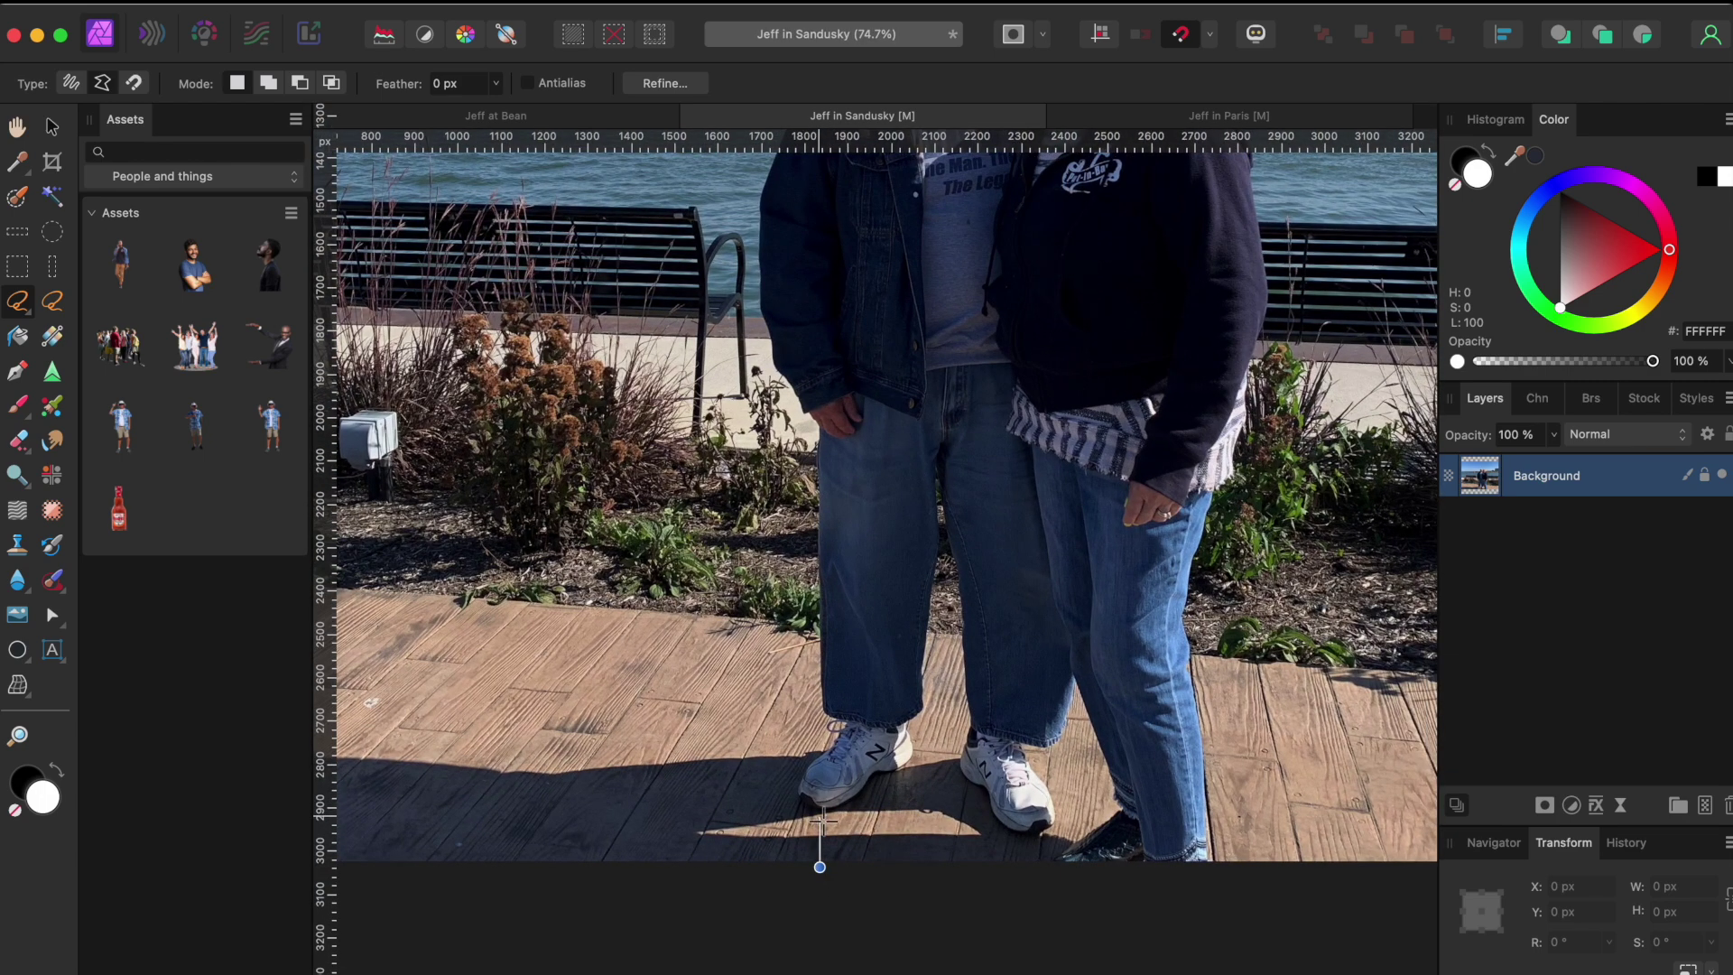
pyautogui.moveTo(820, 817)
pyautogui.mouseDown()
pyautogui.moveTo(876, 685)
pyautogui.moveTo(860, 717)
pyautogui.moveTo(805, 703)
pyautogui.moveTo(811, 528)
pyautogui.moveTo(865, 591)
pyautogui.moveTo(852, 534)
pyautogui.moveTo(799, 461)
pyautogui.moveTo(806, 672)
pyautogui.moveTo(780, 426)
pyautogui.moveTo(802, 506)
pyautogui.moveTo(803, 426)
pyautogui.moveTo(849, 318)
pyautogui.moveTo(787, 432)
pyautogui.moveTo(835, 380)
pyautogui.moveTo(953, 309)
pyautogui.mouseUp()
pyautogui.scroll(4, 852, 731)
pyautogui.scroll(5, 805, 617)
pyautogui.scroll(2, 812, 528)
pyautogui.hscroll(5, 952, 308)
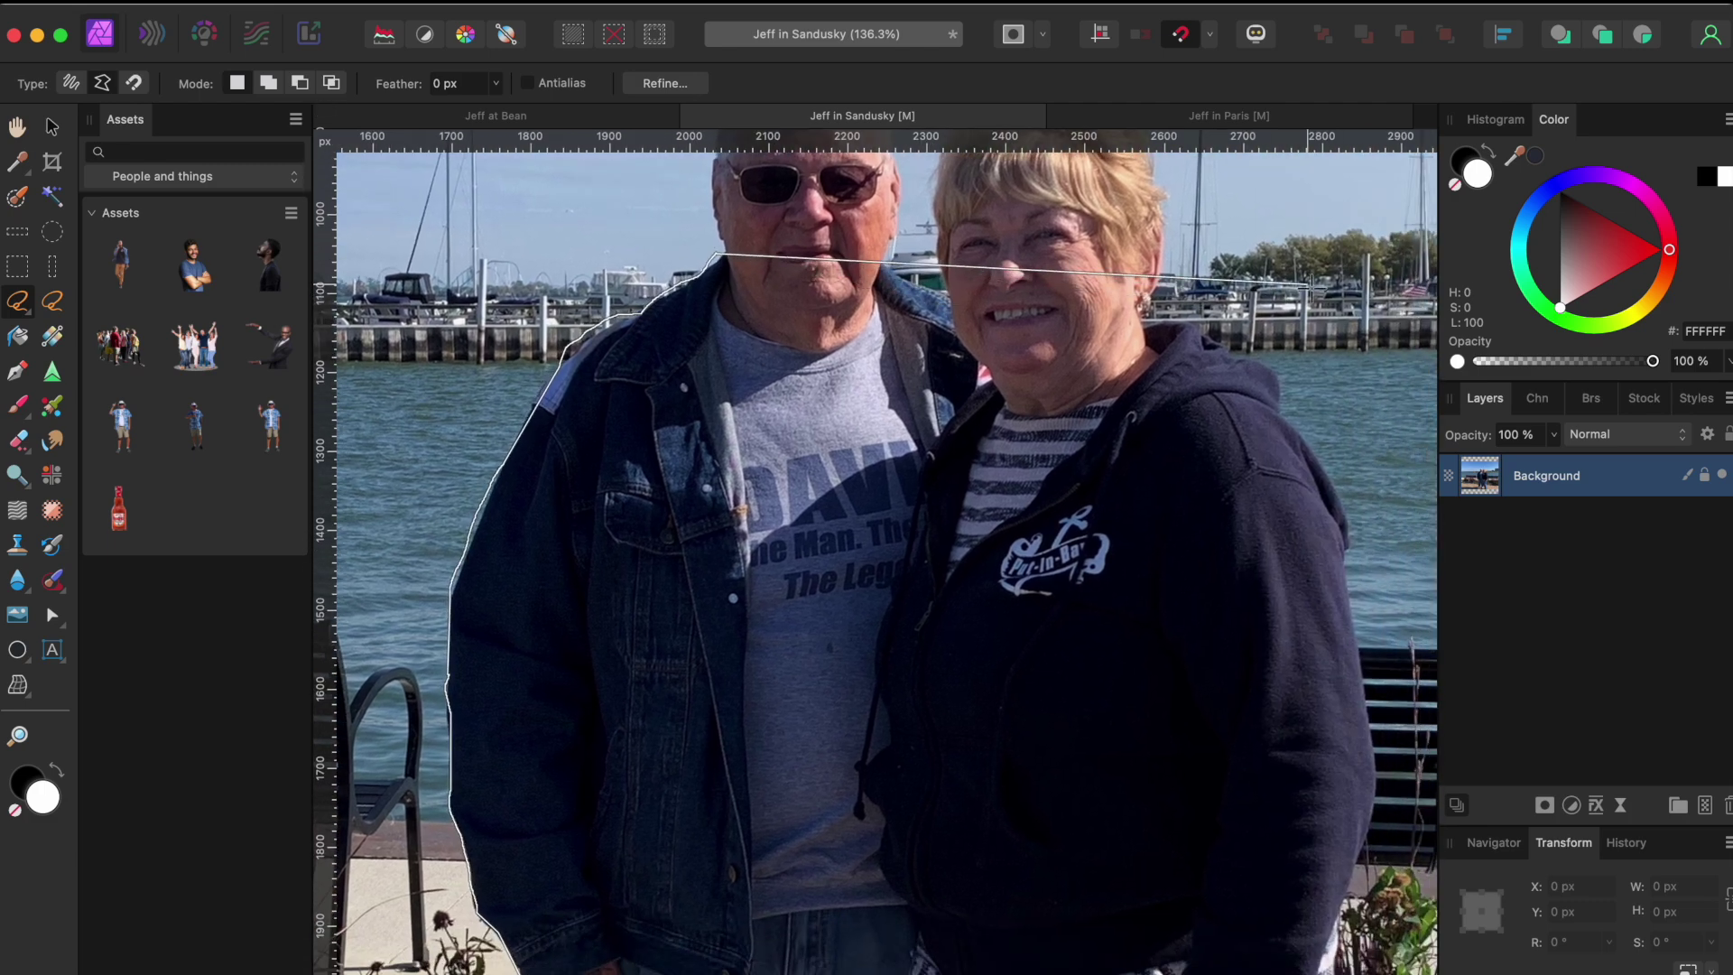
# Add outline points around the couple's shoulders and side, then close the selection at the start.
pyautogui.click(1309, 287)
pyautogui.scroll(-5, 1377, 629)
pyautogui.hscroll(2, 1377, 629)
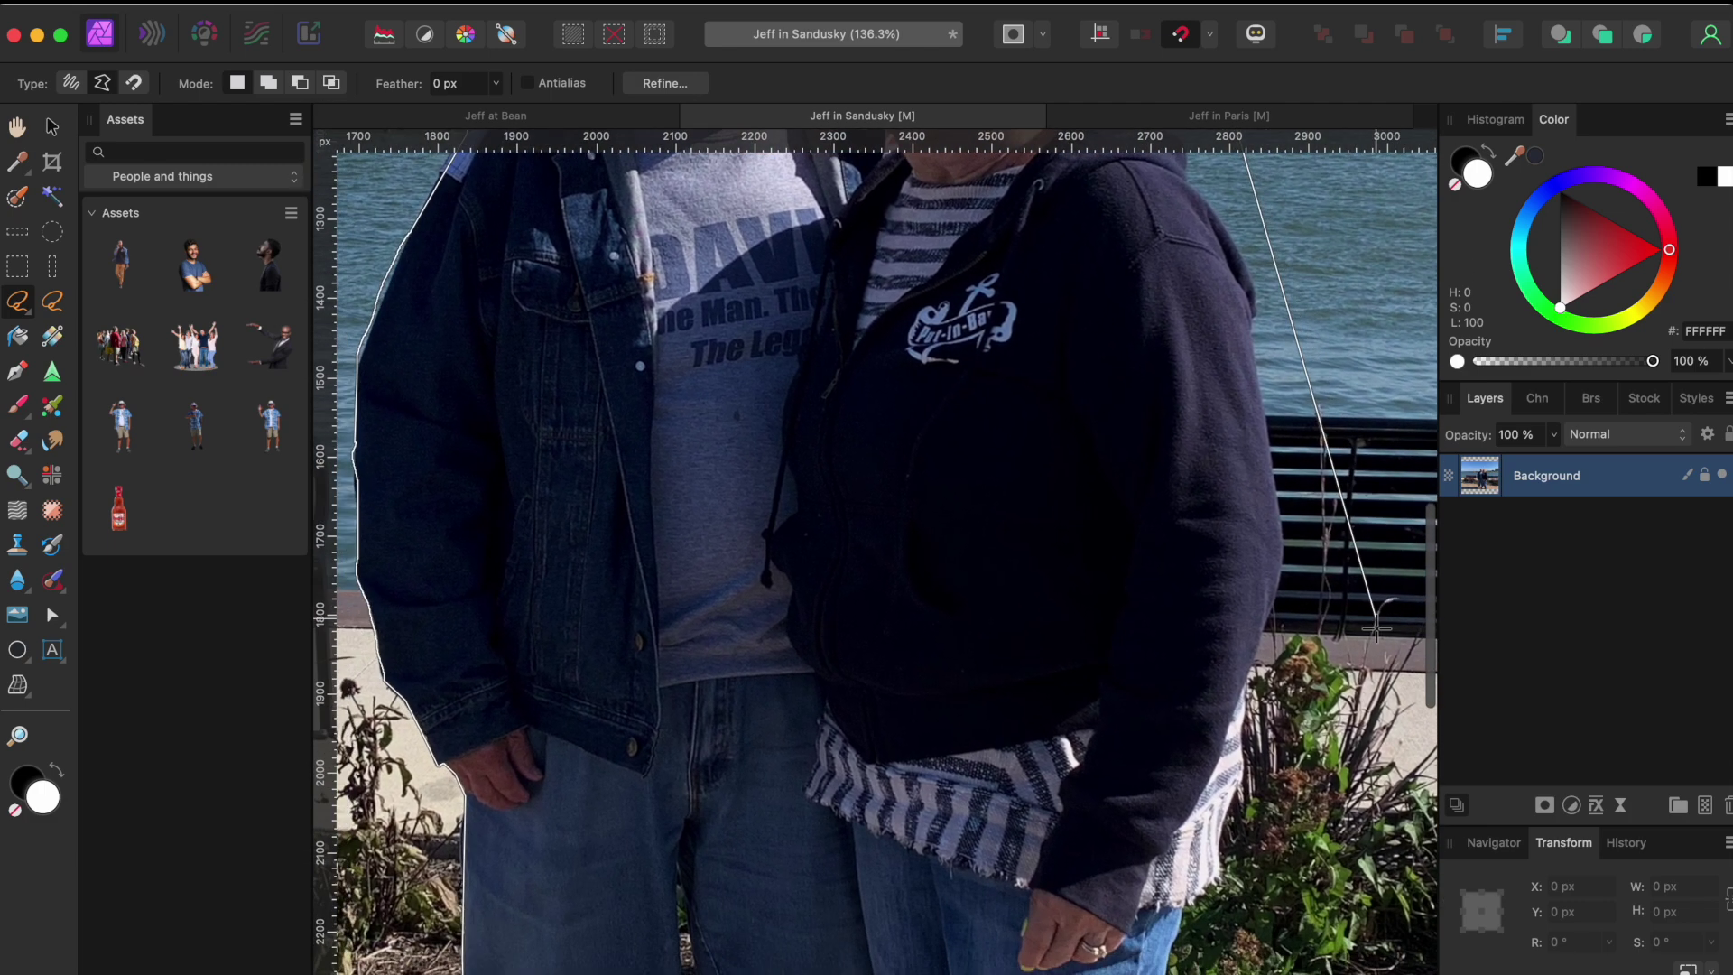
pyautogui.scroll(-2, 1377, 629)
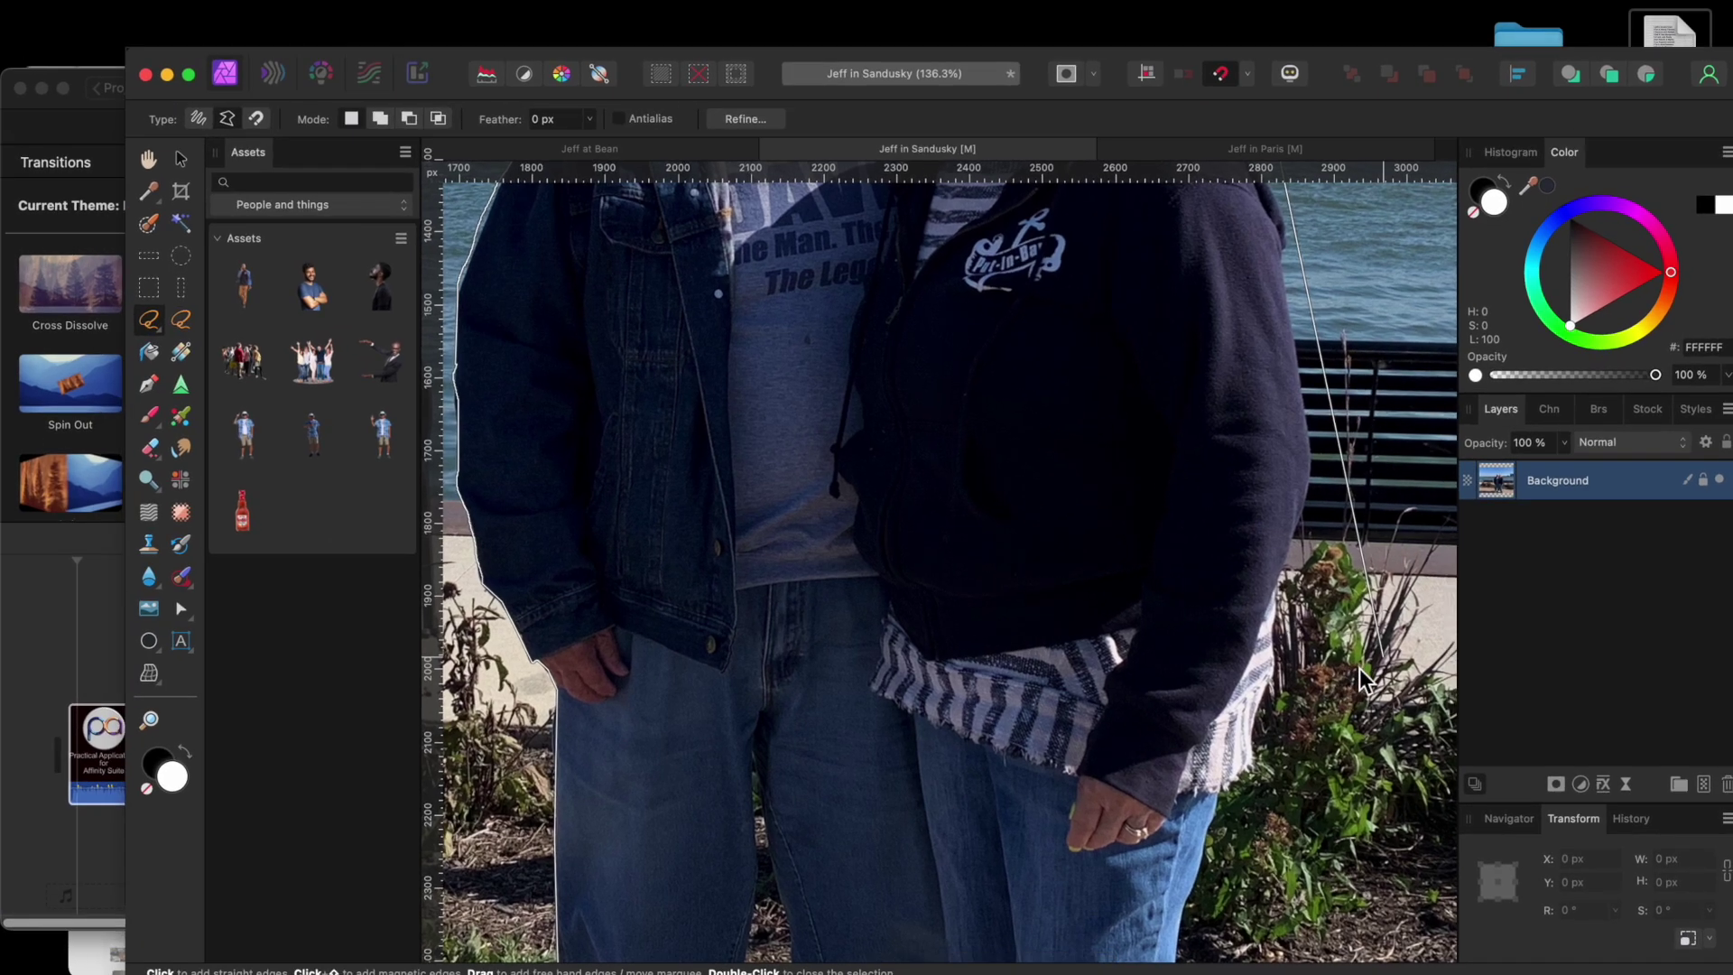
pyautogui.scroll(-2, 1364, 675)
pyautogui.click(1362, 666)
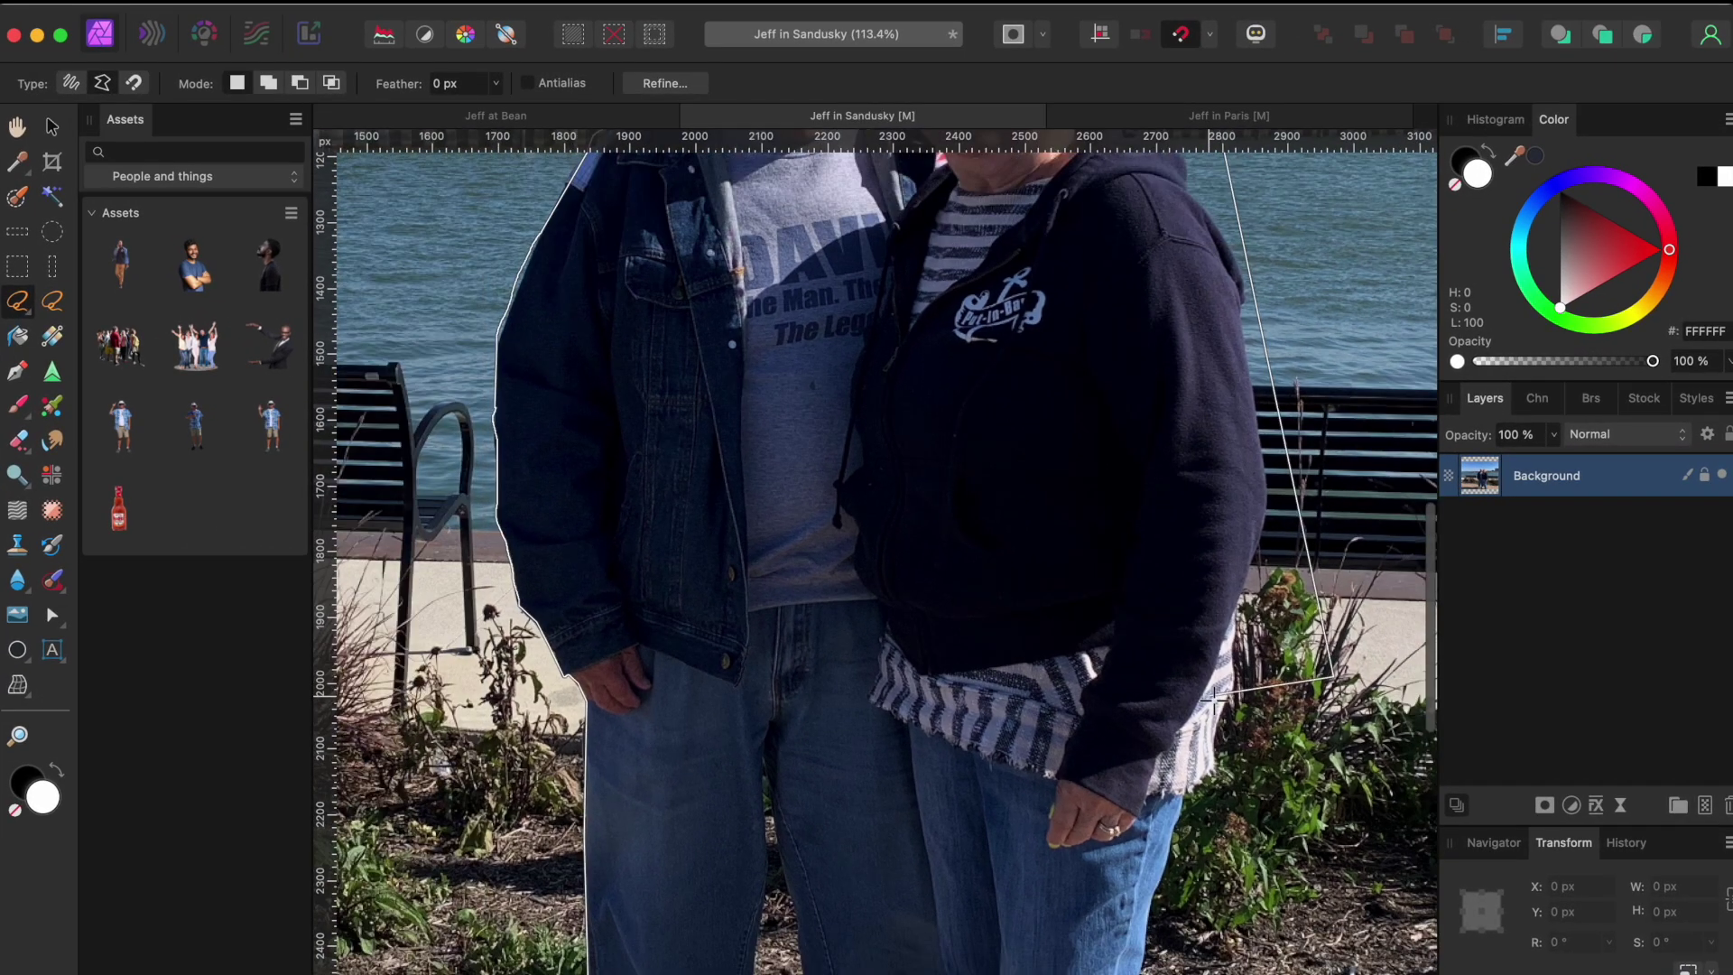
pyautogui.scroll(-3, 1214, 696)
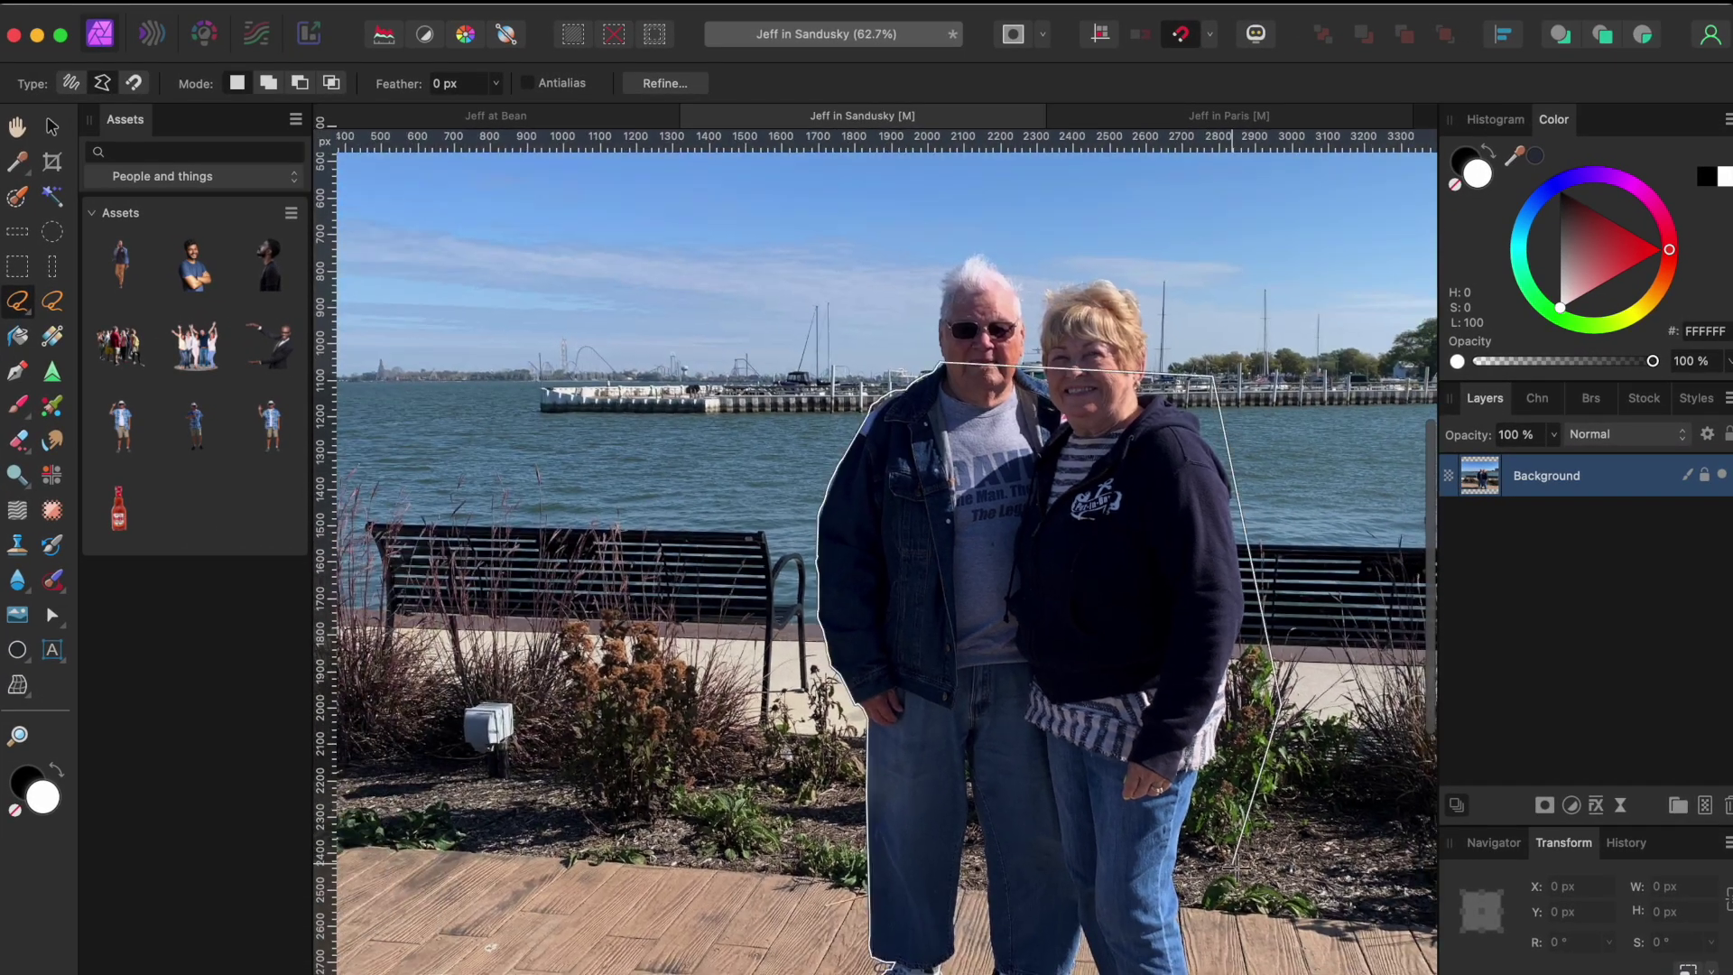
pyautogui.scroll(-5, 1228, 840)
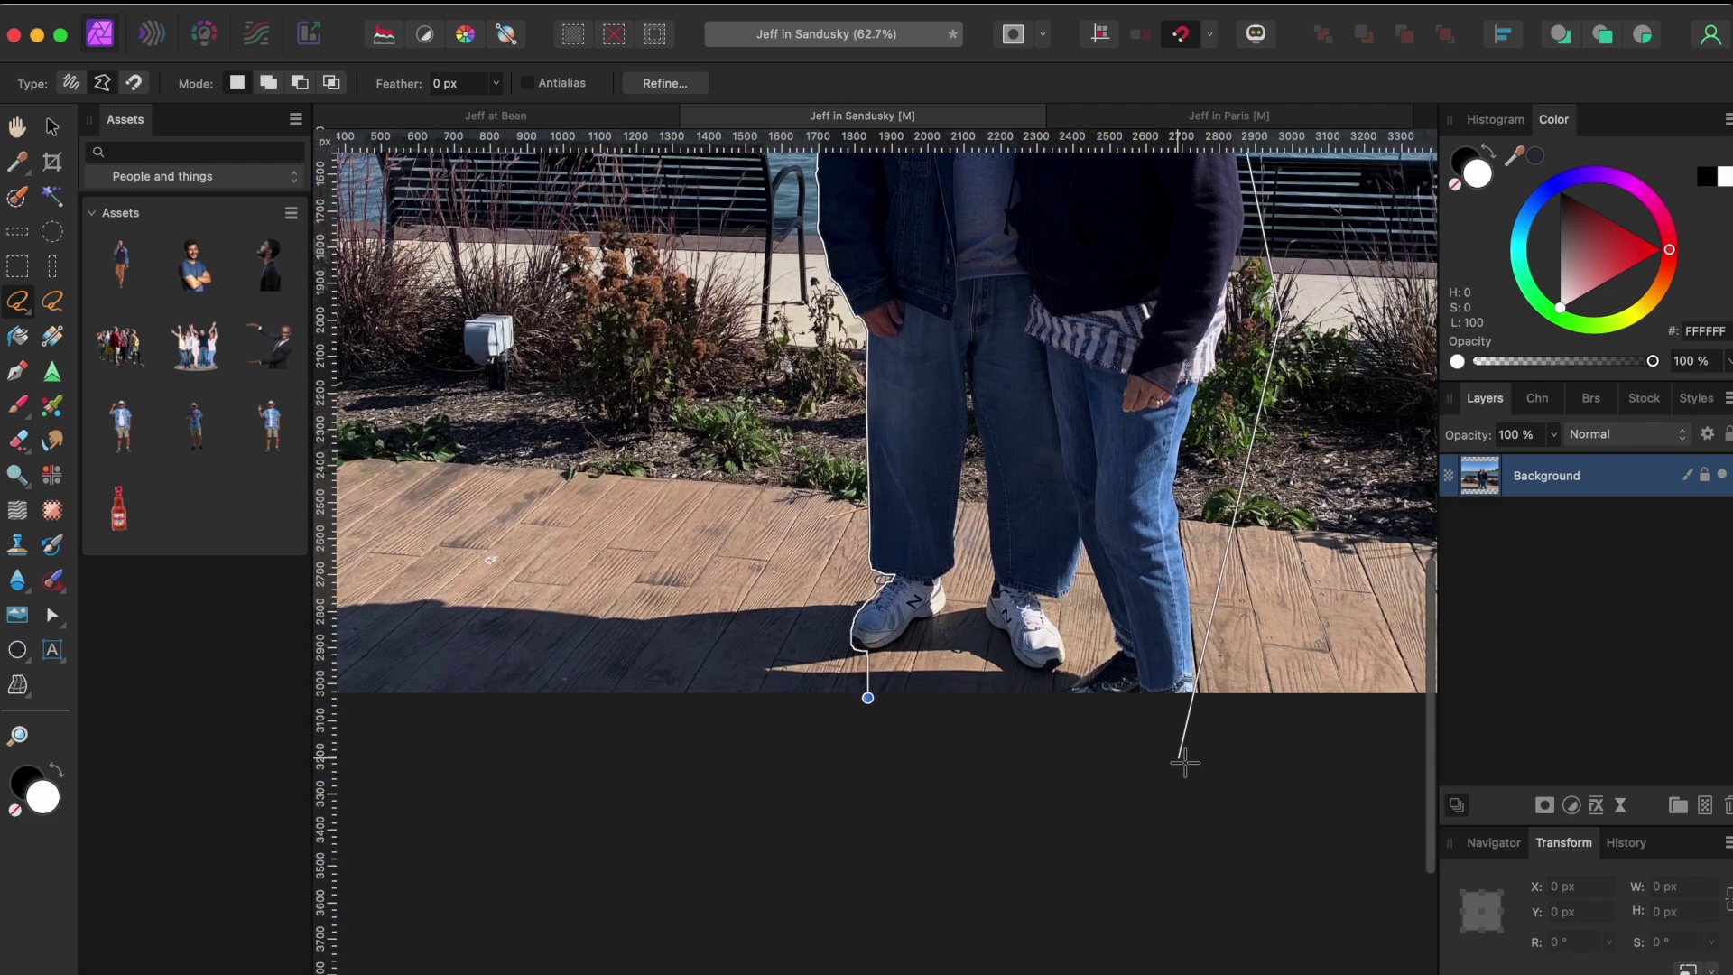
pyautogui.click(879, 708)
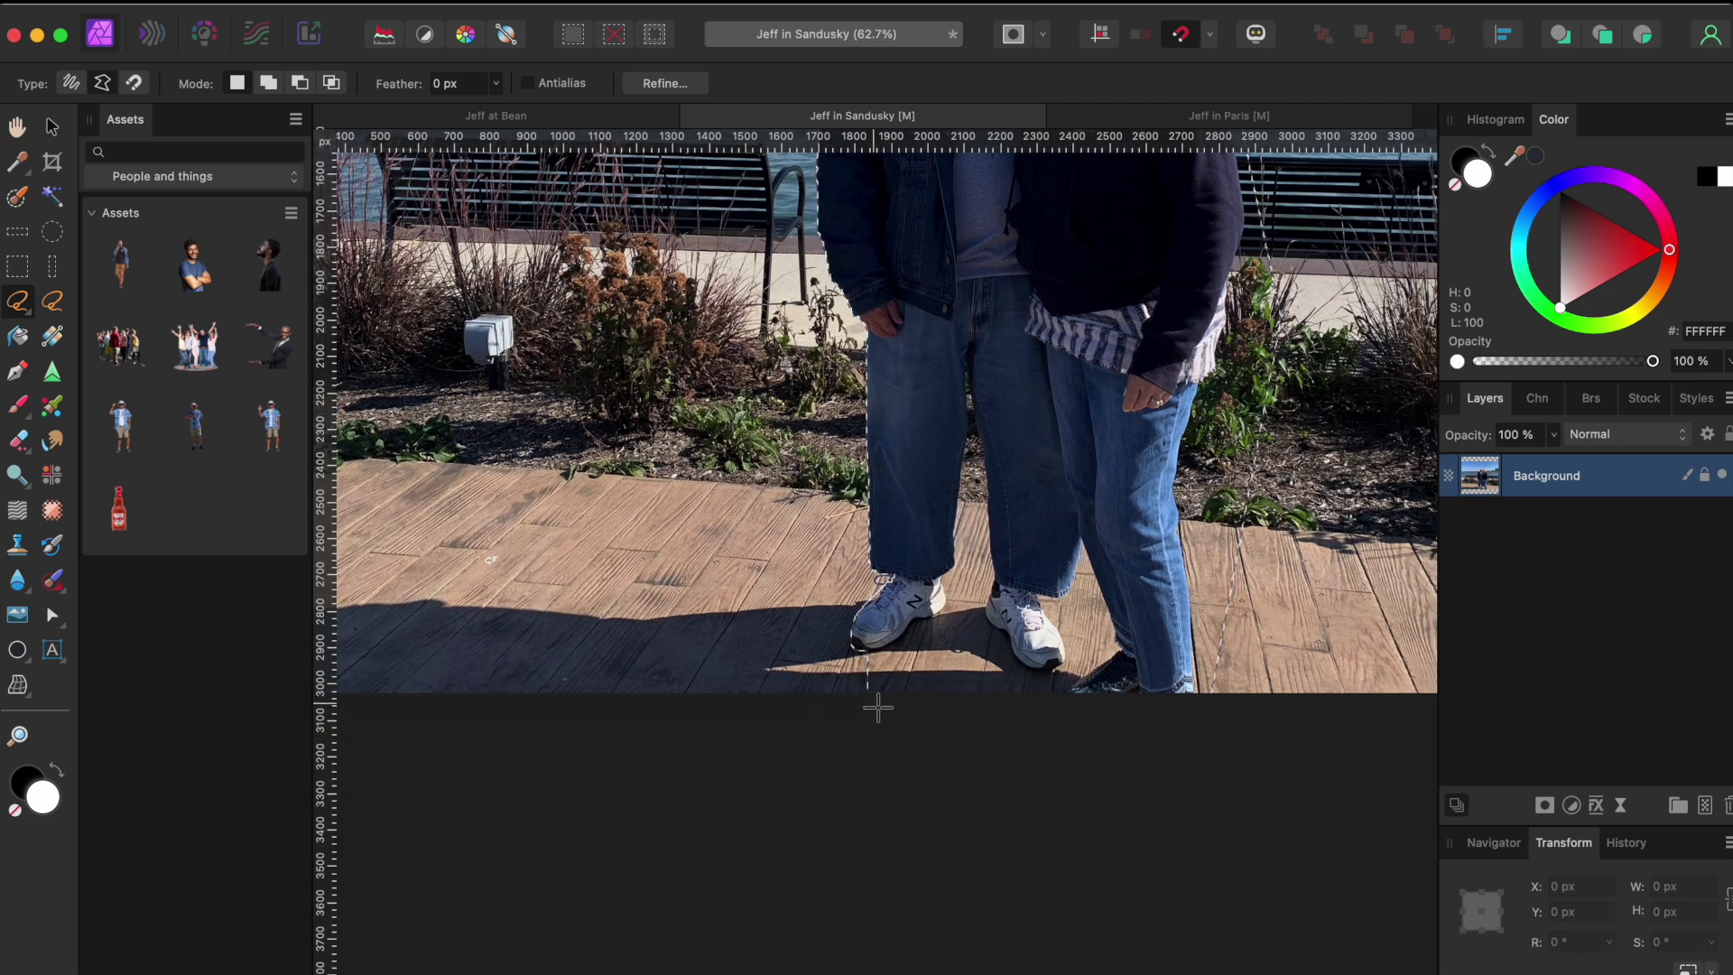
pyautogui.scroll(4, 879, 708)
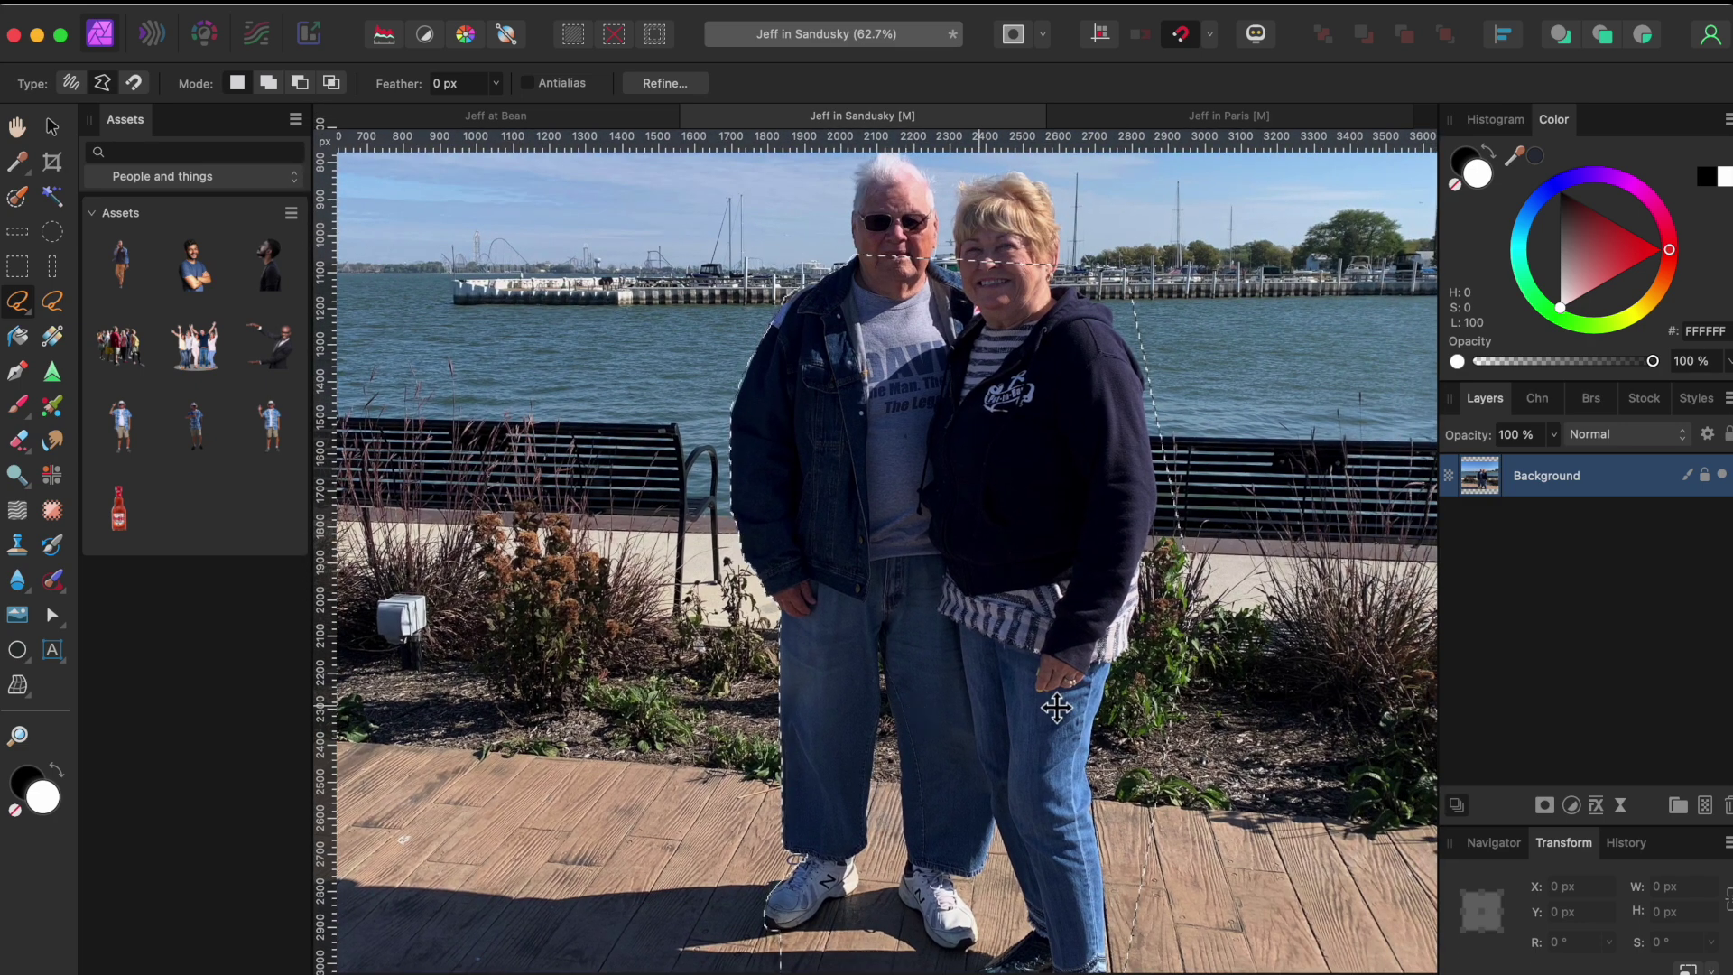
# Duplicate the Background layer and delete everything except the couple on the copy.
pyautogui.rightClick(1547, 479)
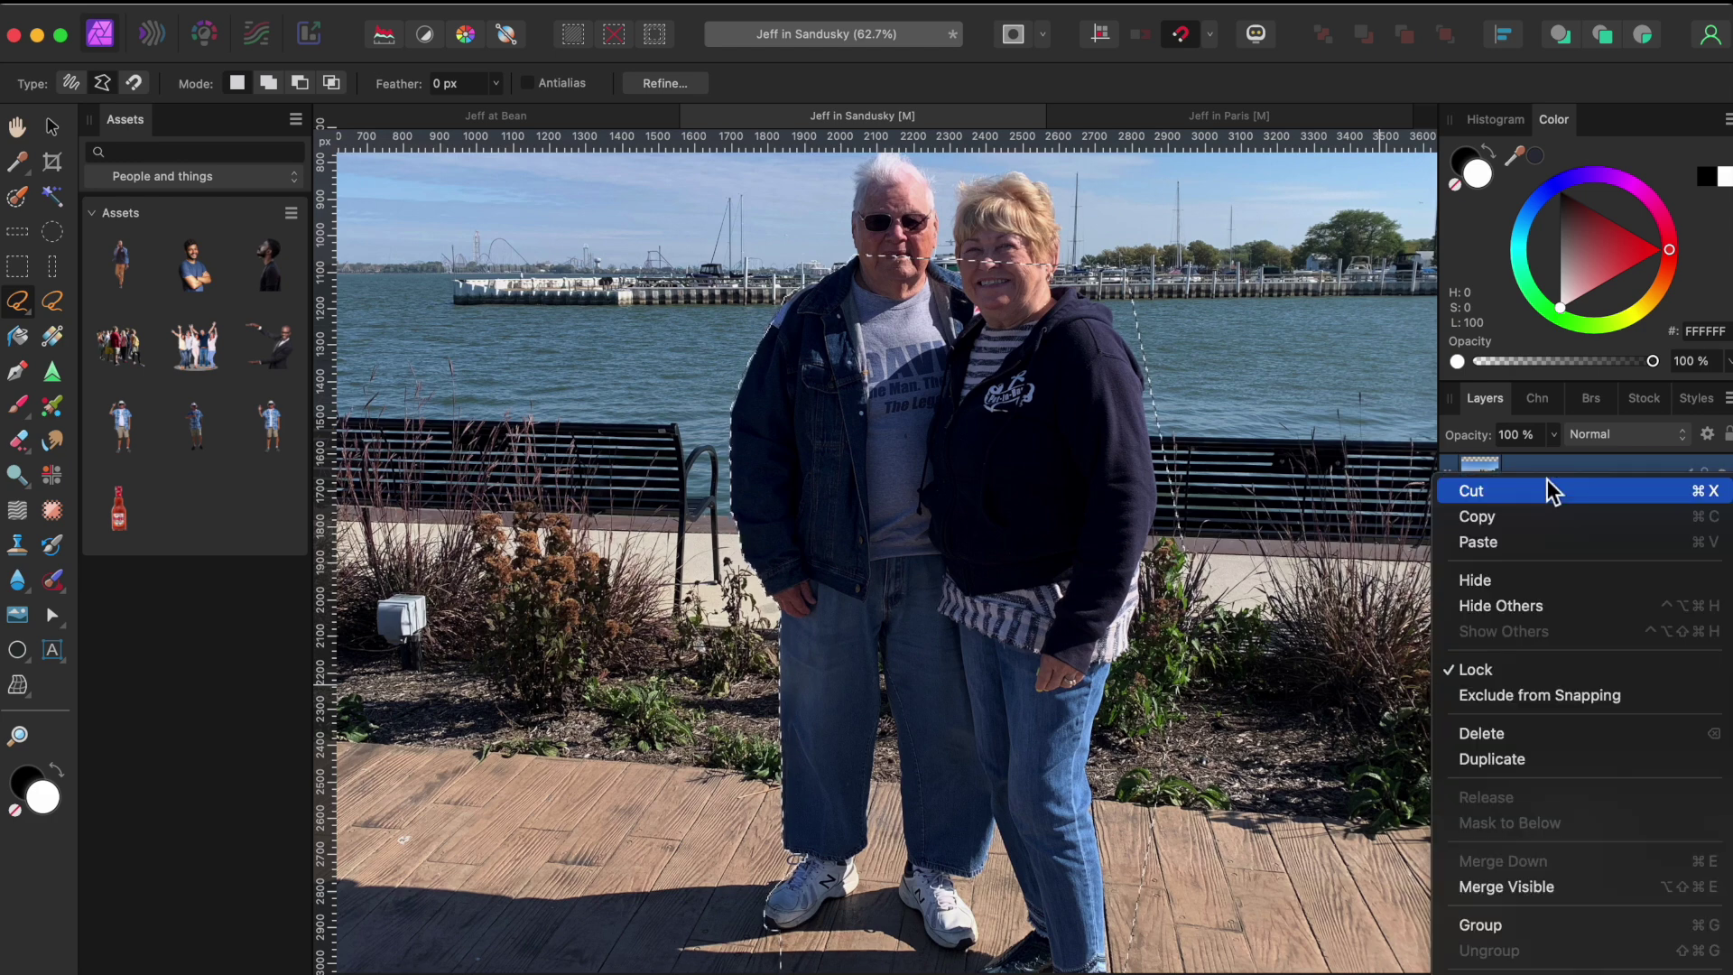
pyautogui.click(1540, 762)
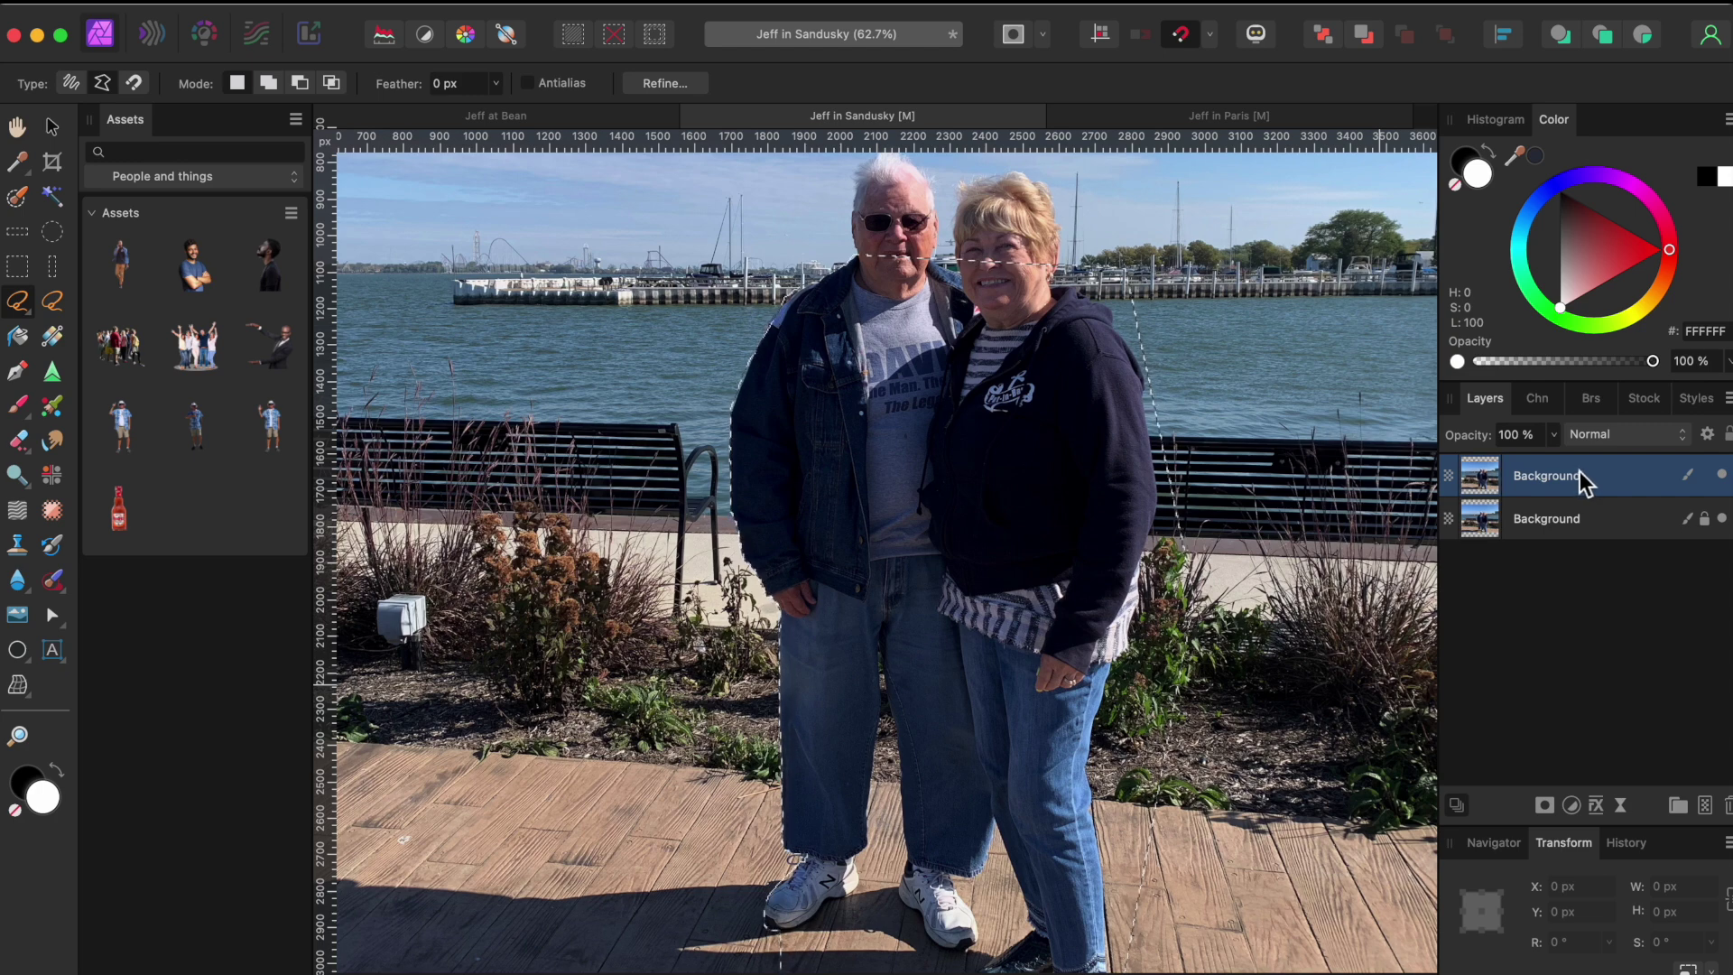
pyautogui.click(555, 4)
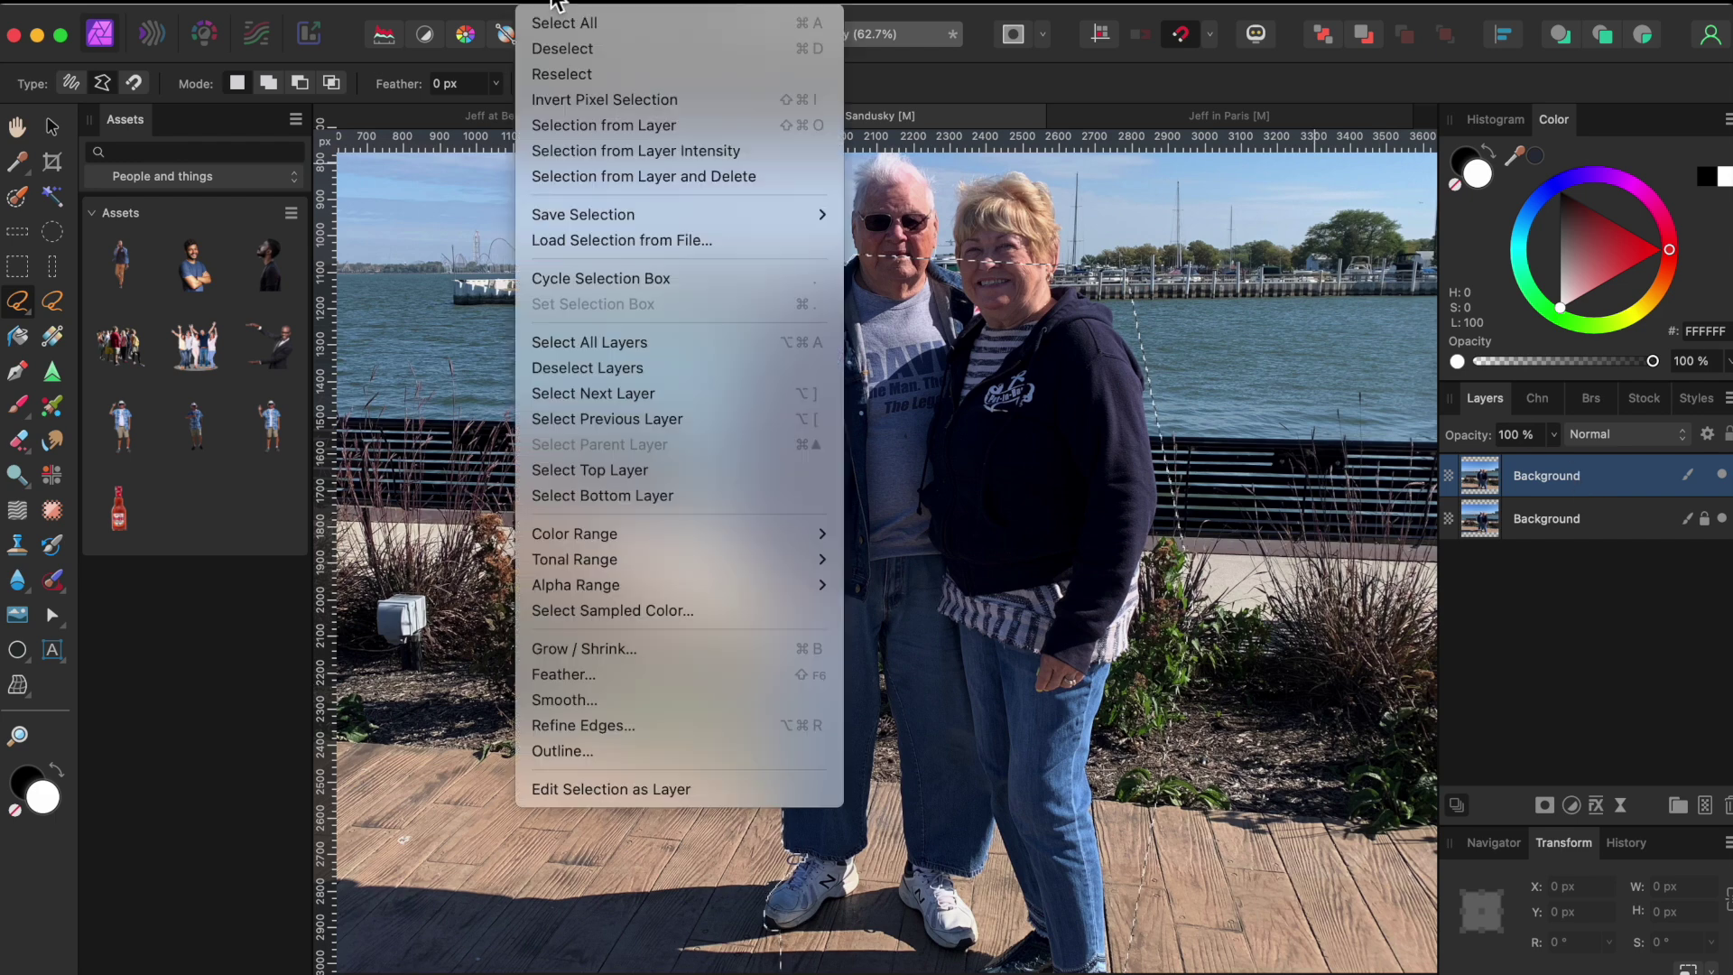
pyautogui.click(587, 108)
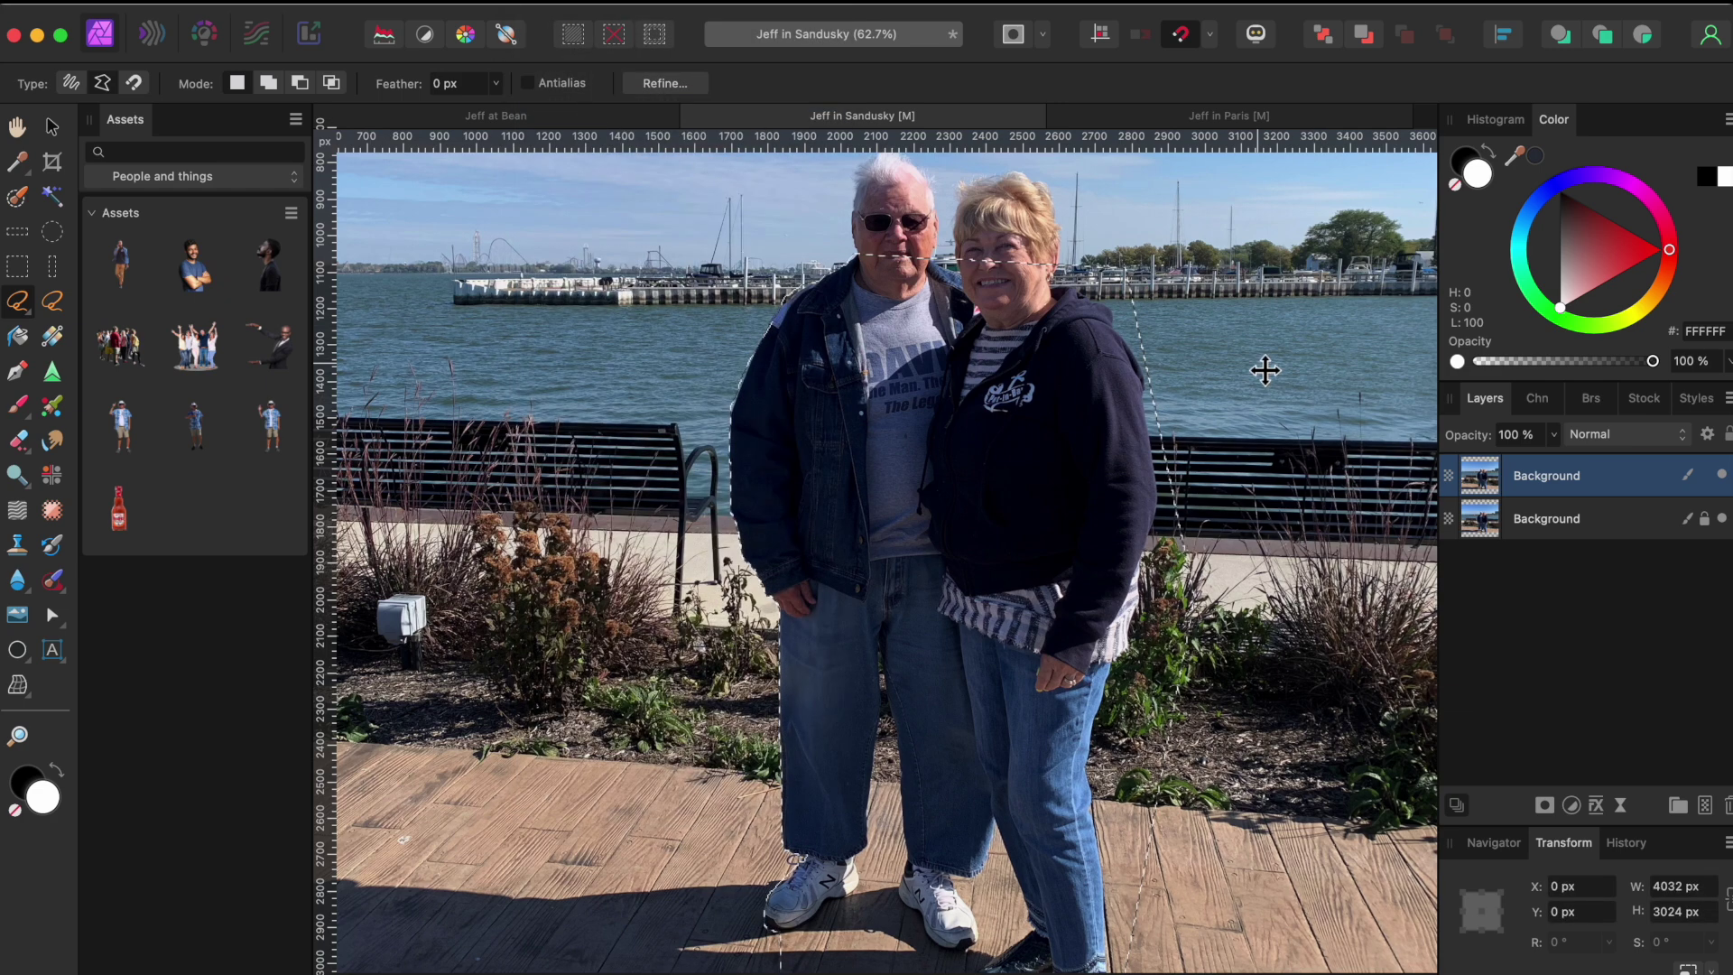
pyautogui.press('Delete')
# Toggle the original layer's visibility to check the cut-out, then drop the Hawaiian-shirt man left of the couple.
pyautogui.click(1722, 519)
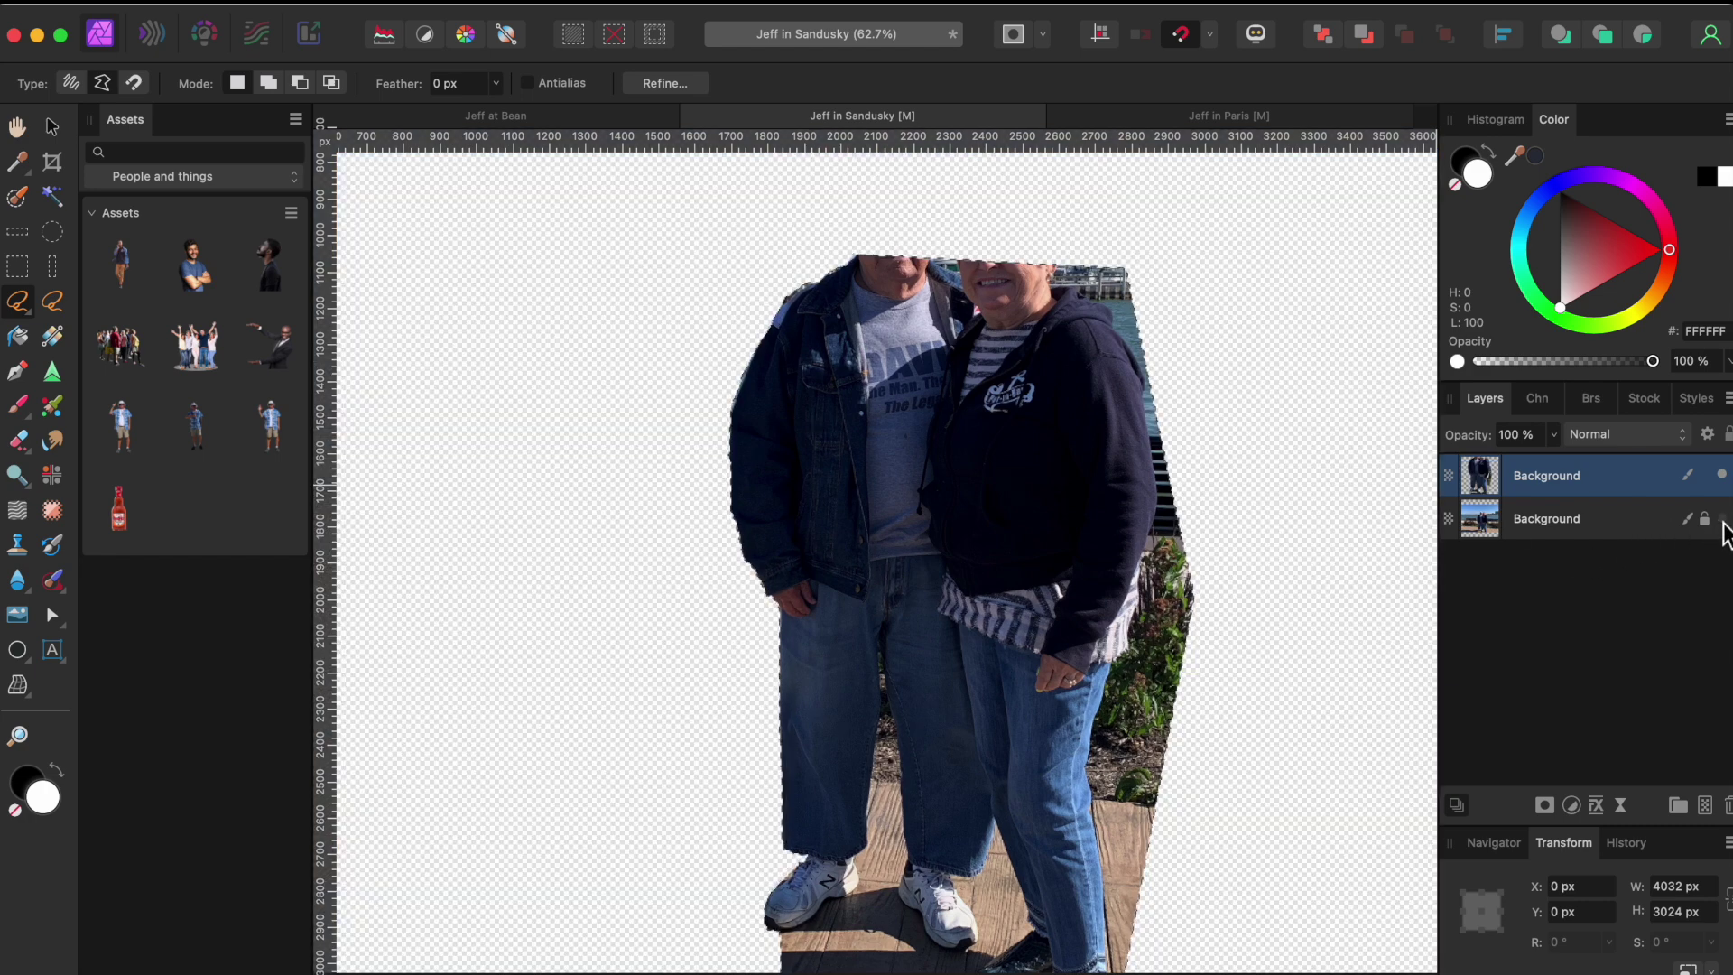
pyautogui.click(1721, 521)
pyautogui.click(1722, 521)
pyautogui.click(1722, 521)
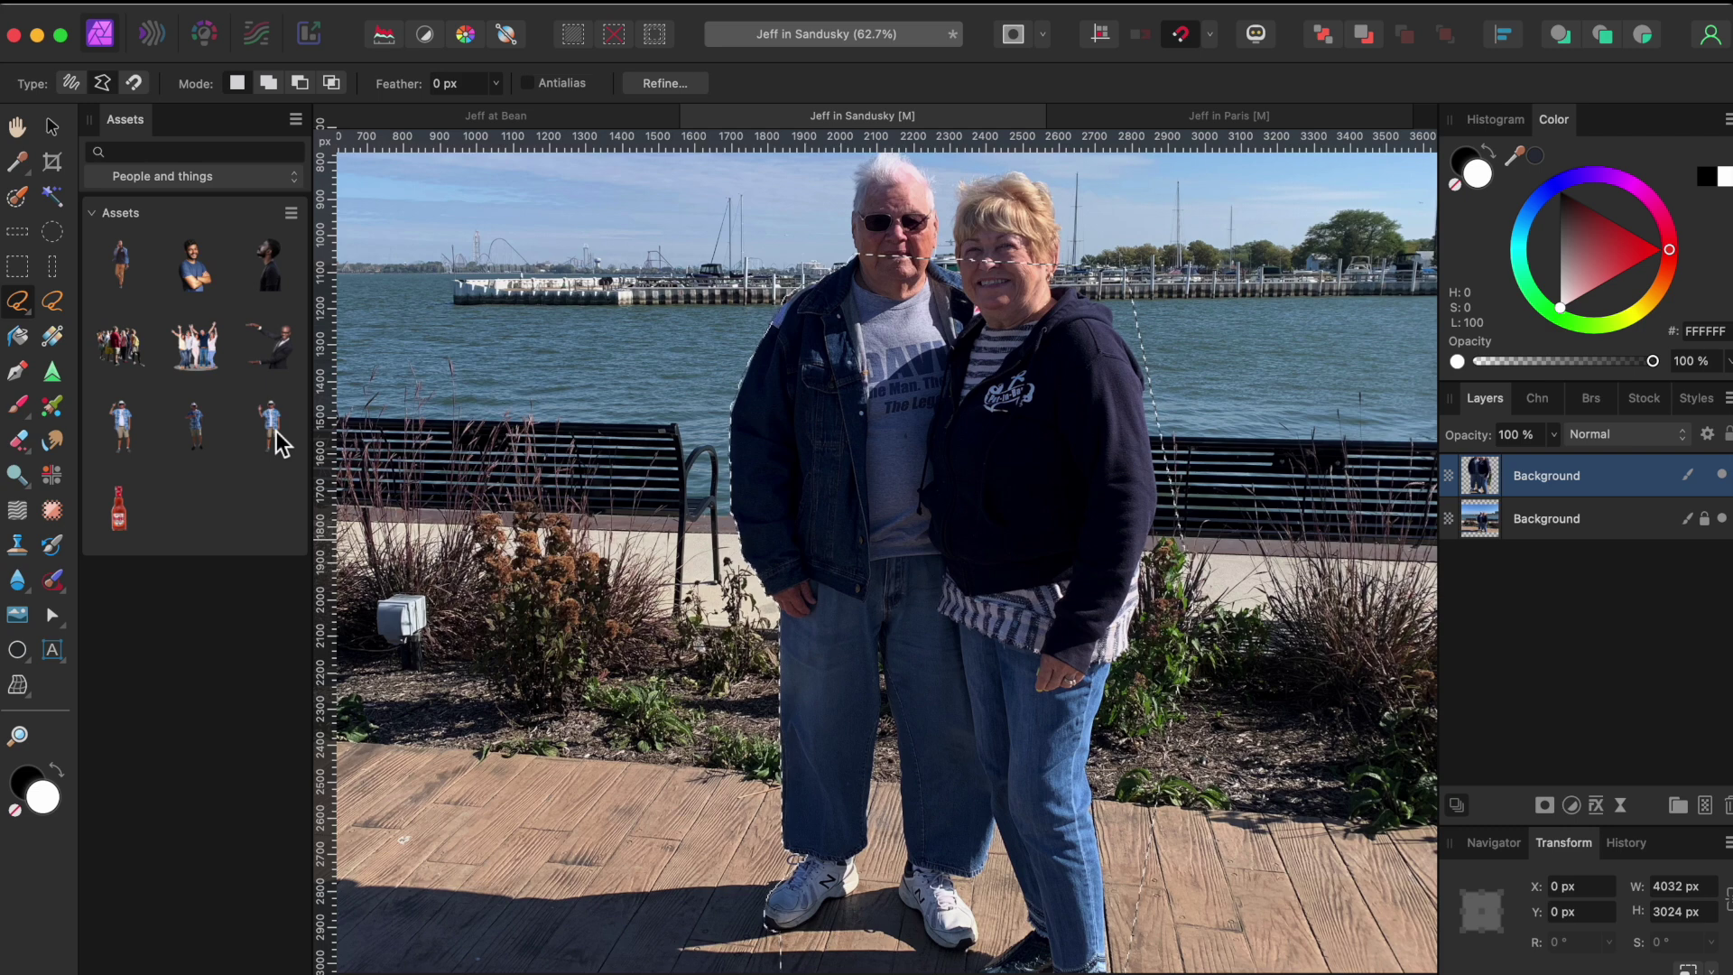
pyautogui.moveTo(273, 439); pyautogui.dragTo(635, 669)
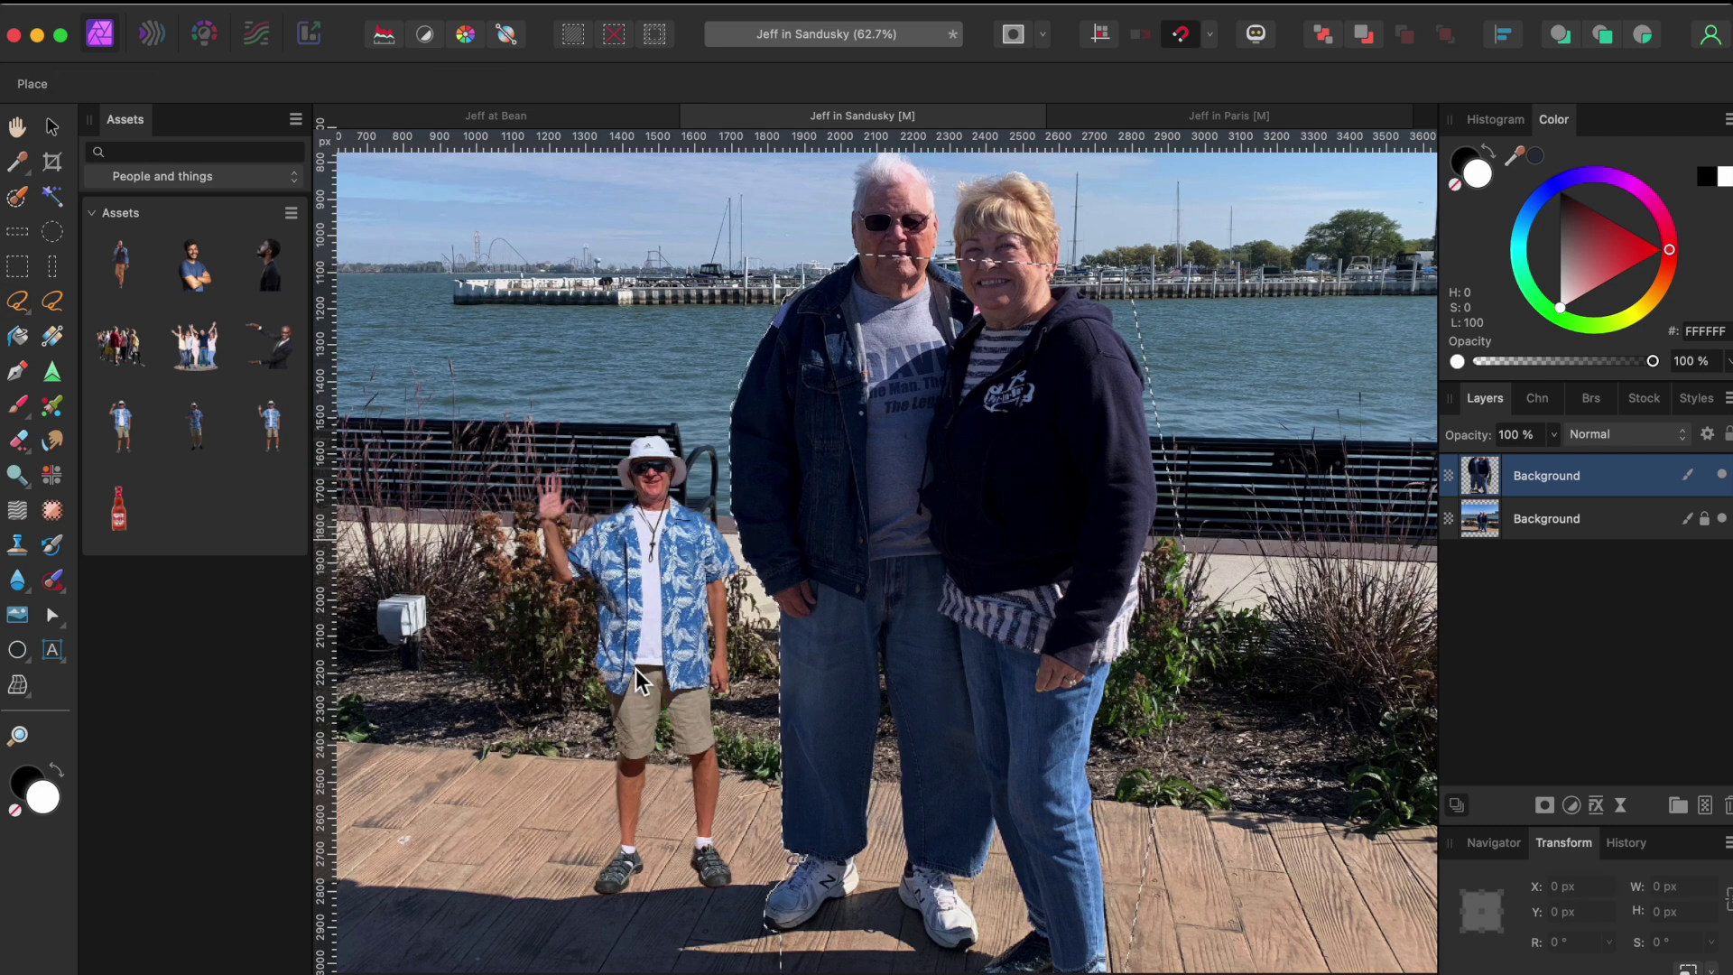
# Enlarge the waving man to the couple's height, tilt him about -3.8° and shift him left.
pyautogui.click(702, 465)
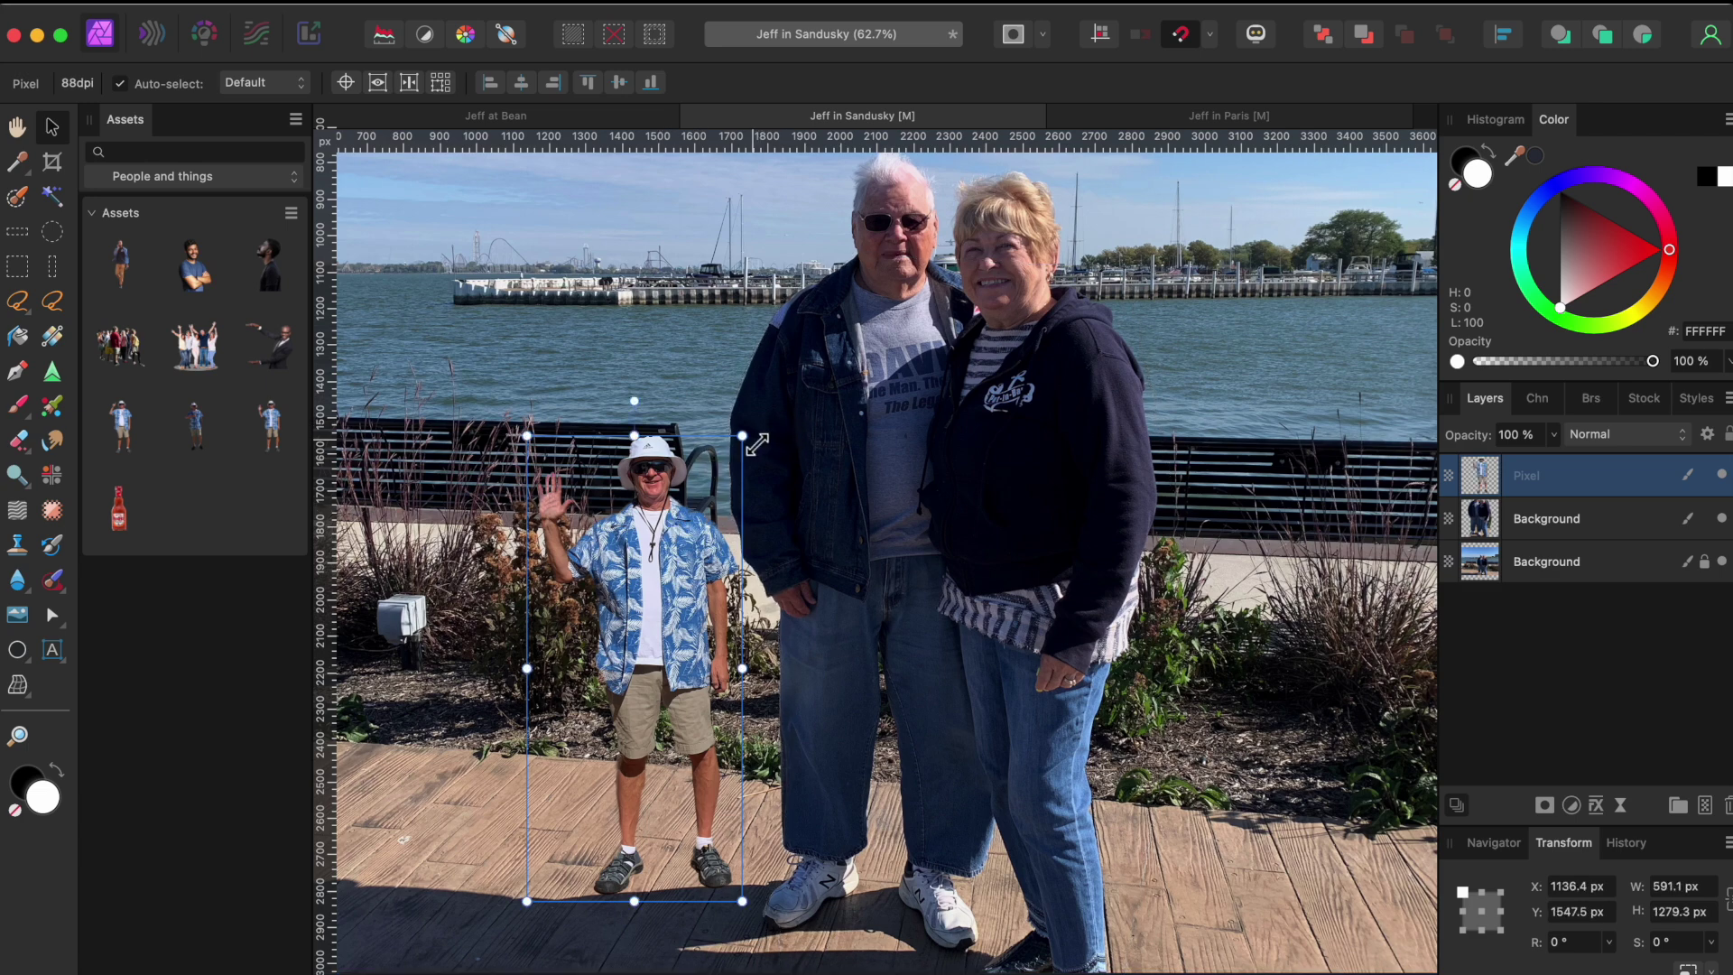
pyautogui.moveTo(756, 443); pyautogui.dragTo(895, 143)
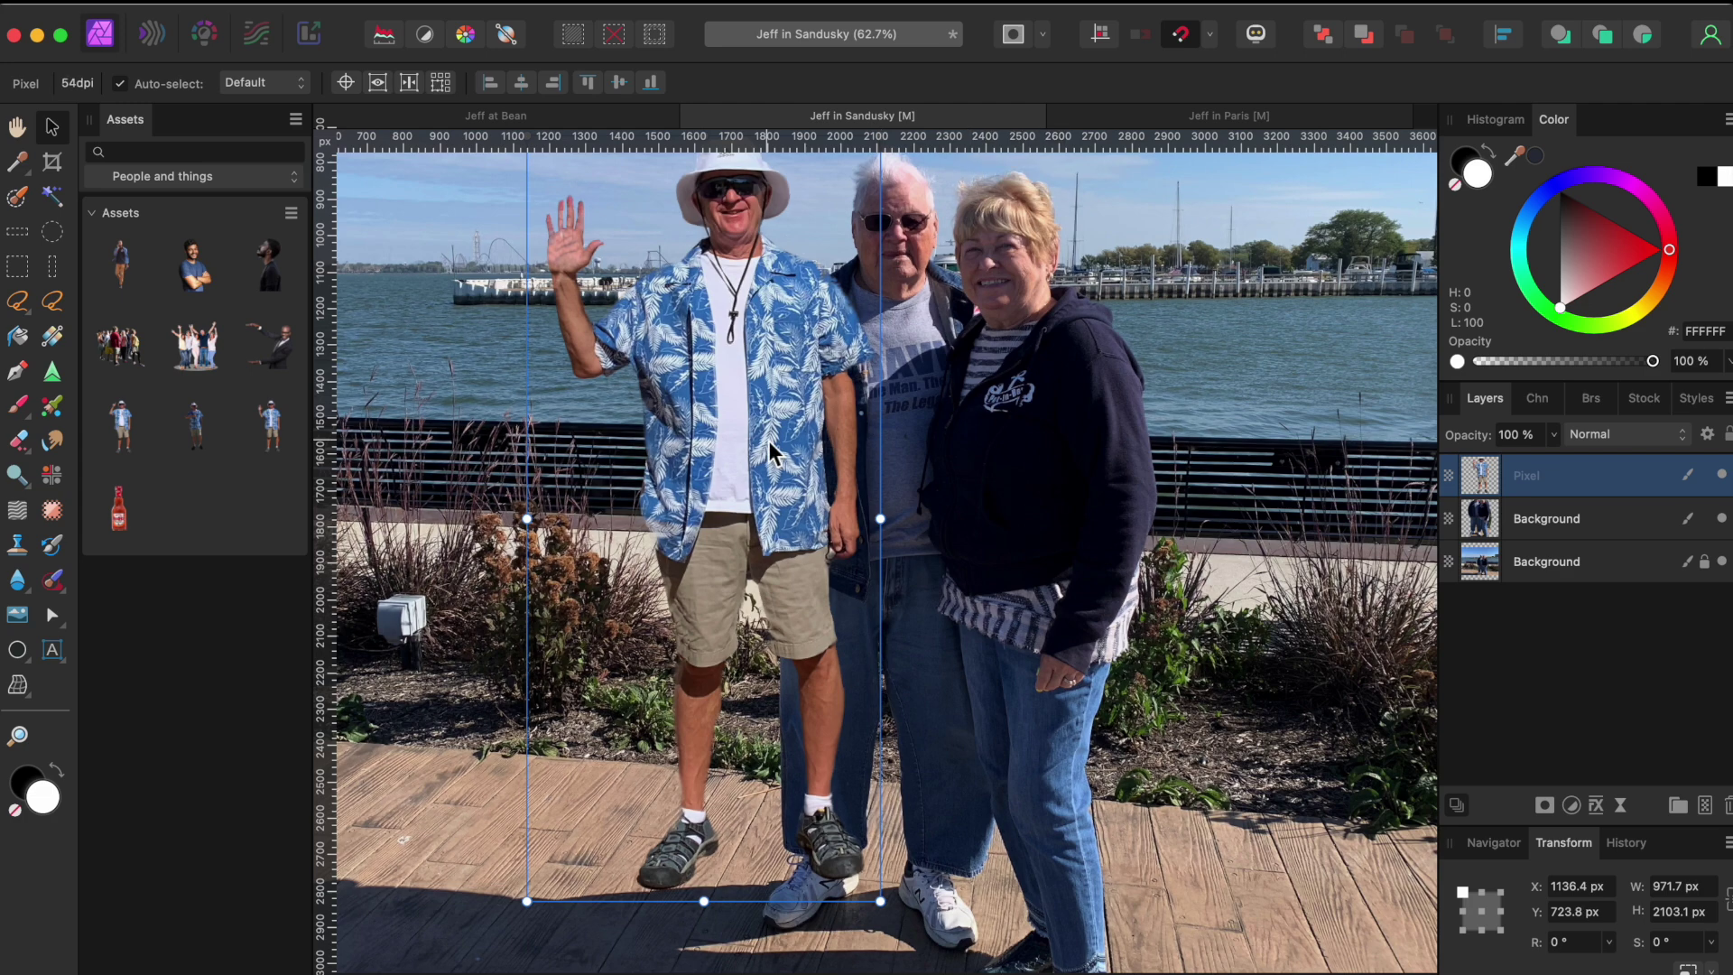
pyautogui.scroll(3, 767, 441)
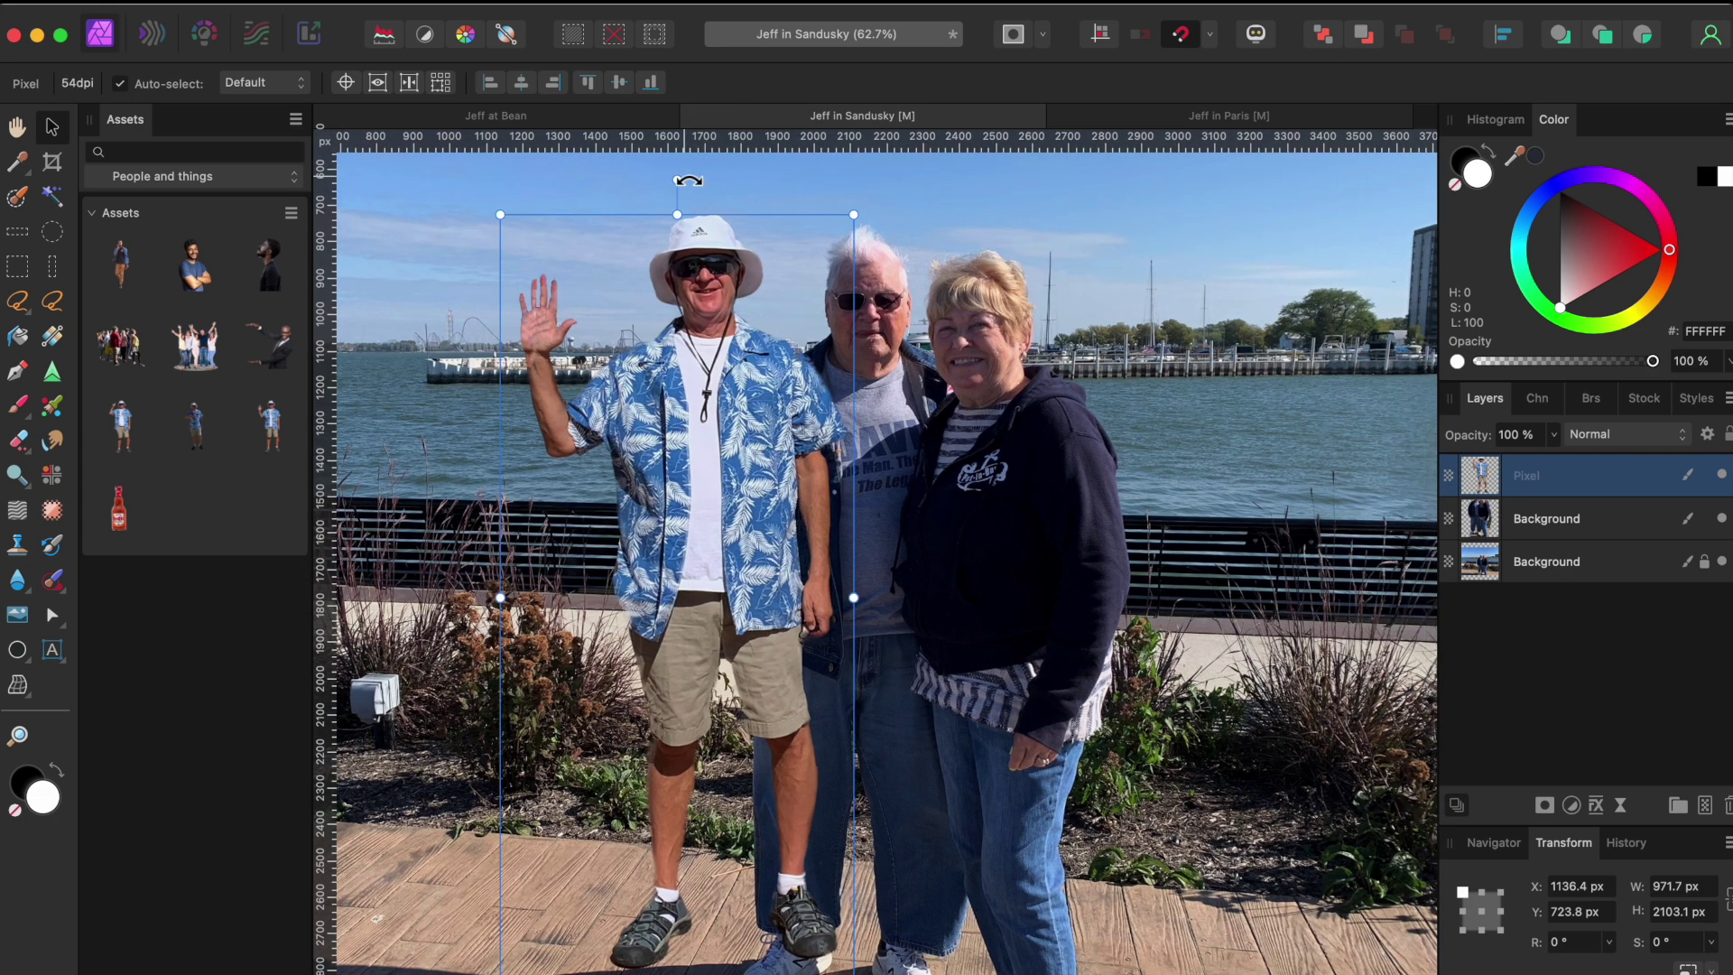
pyautogui.moveTo(688, 180); pyautogui.dragTo(715, 183)
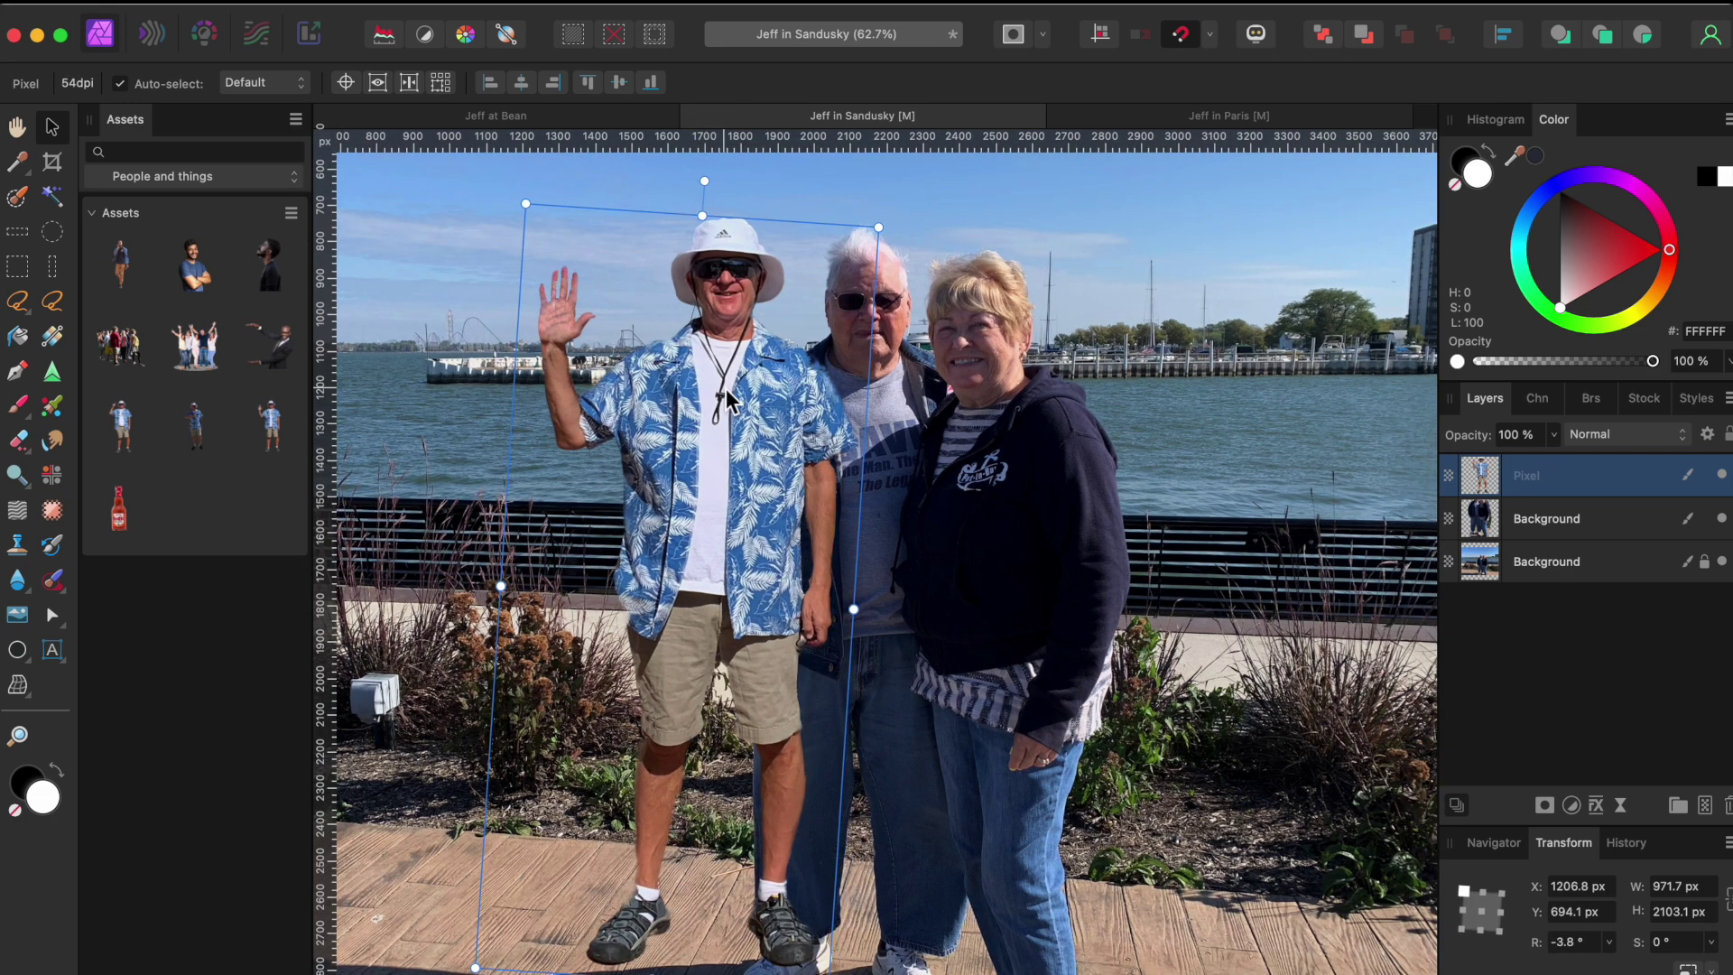
pyautogui.moveTo(726, 388); pyautogui.dragTo(681, 387)
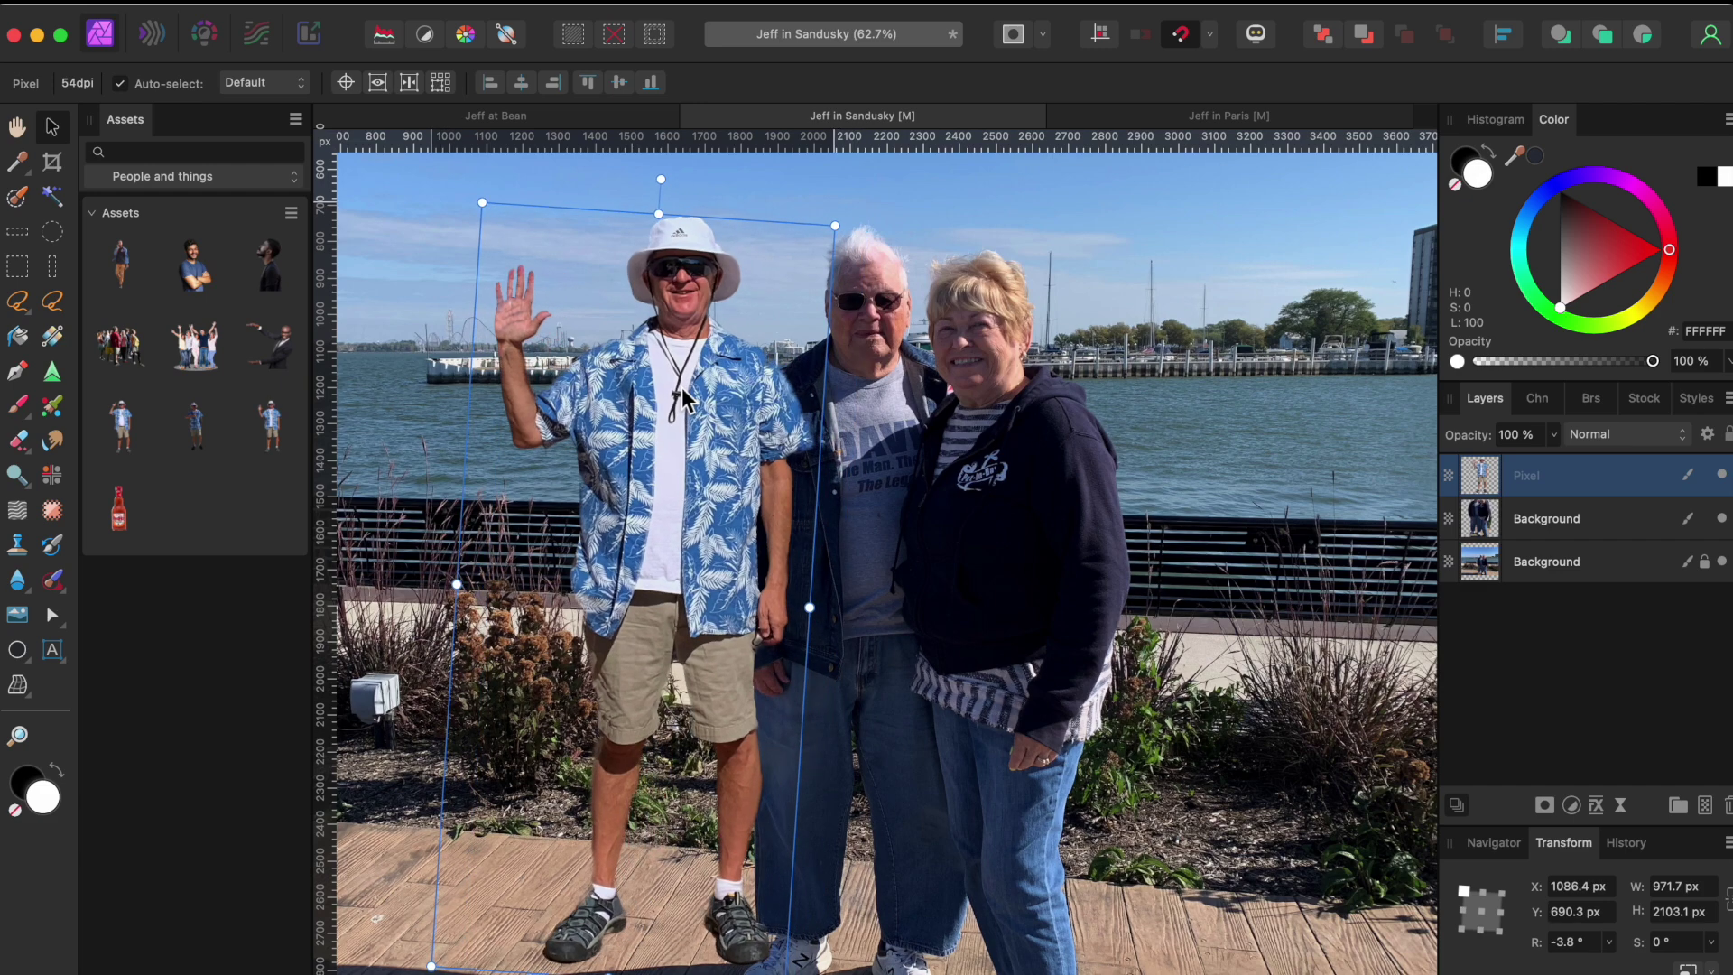
pyautogui.moveTo(681, 387); pyautogui.dragTo(678, 382)
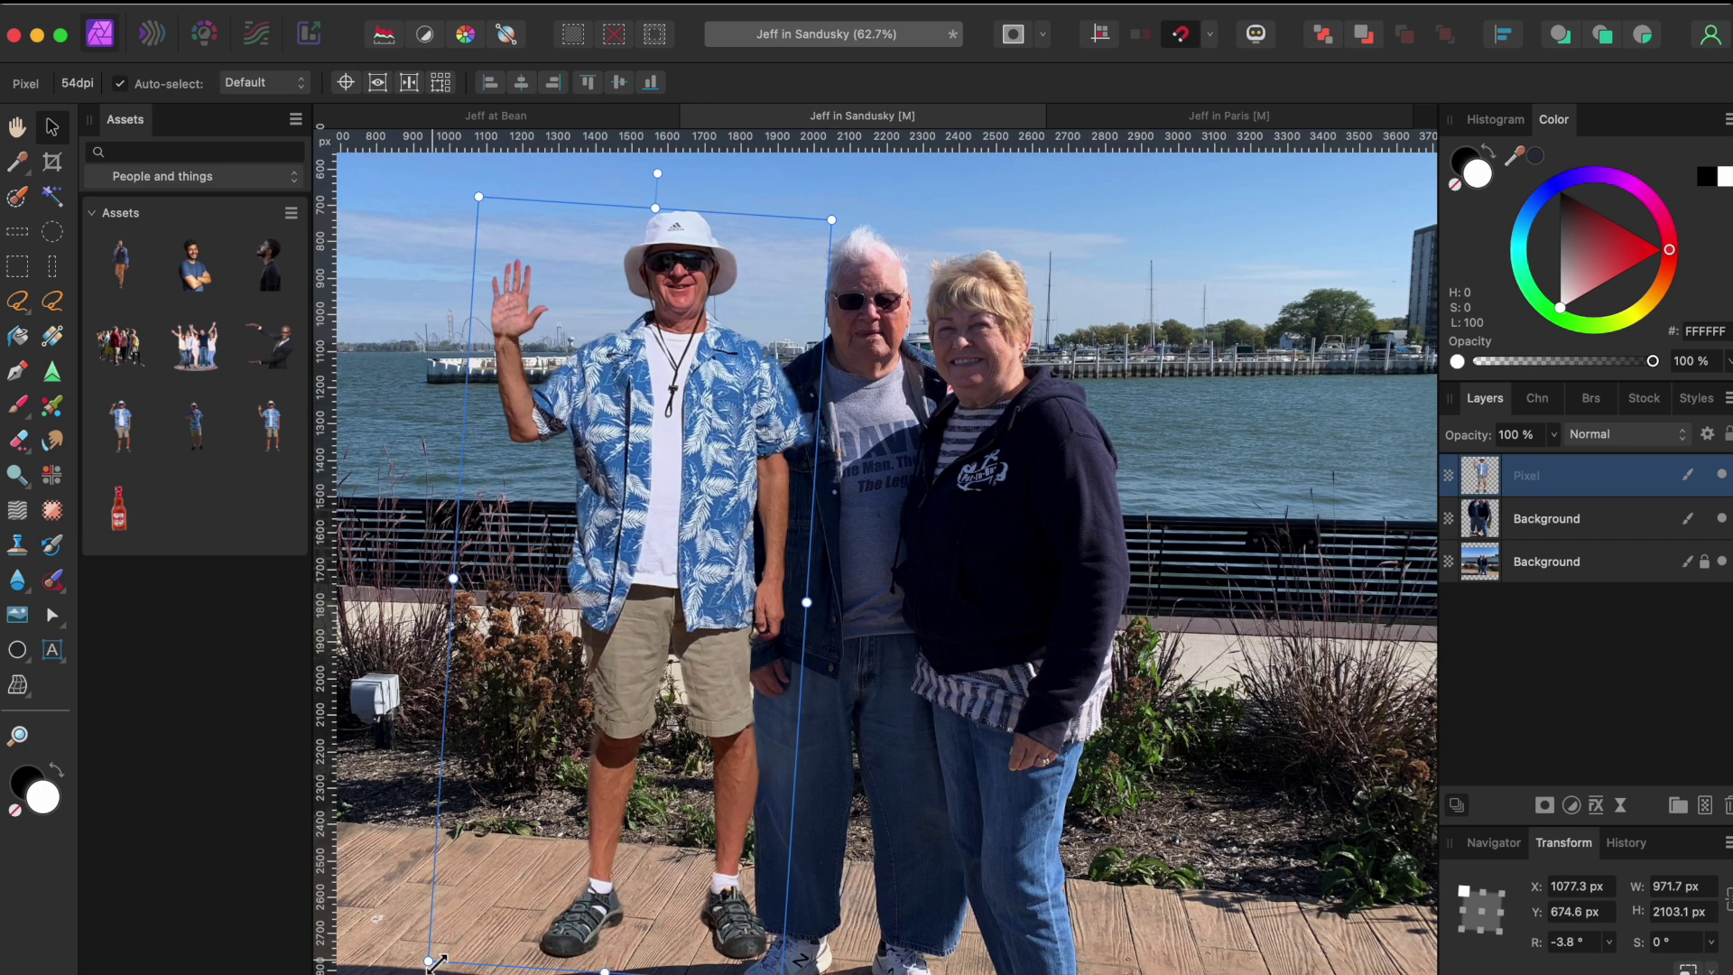
# Enlarge him slightly more to 1024.2 × 2216.8 px and settle him on the boardwalk.
pyautogui.scroll(-2, 601, 546)
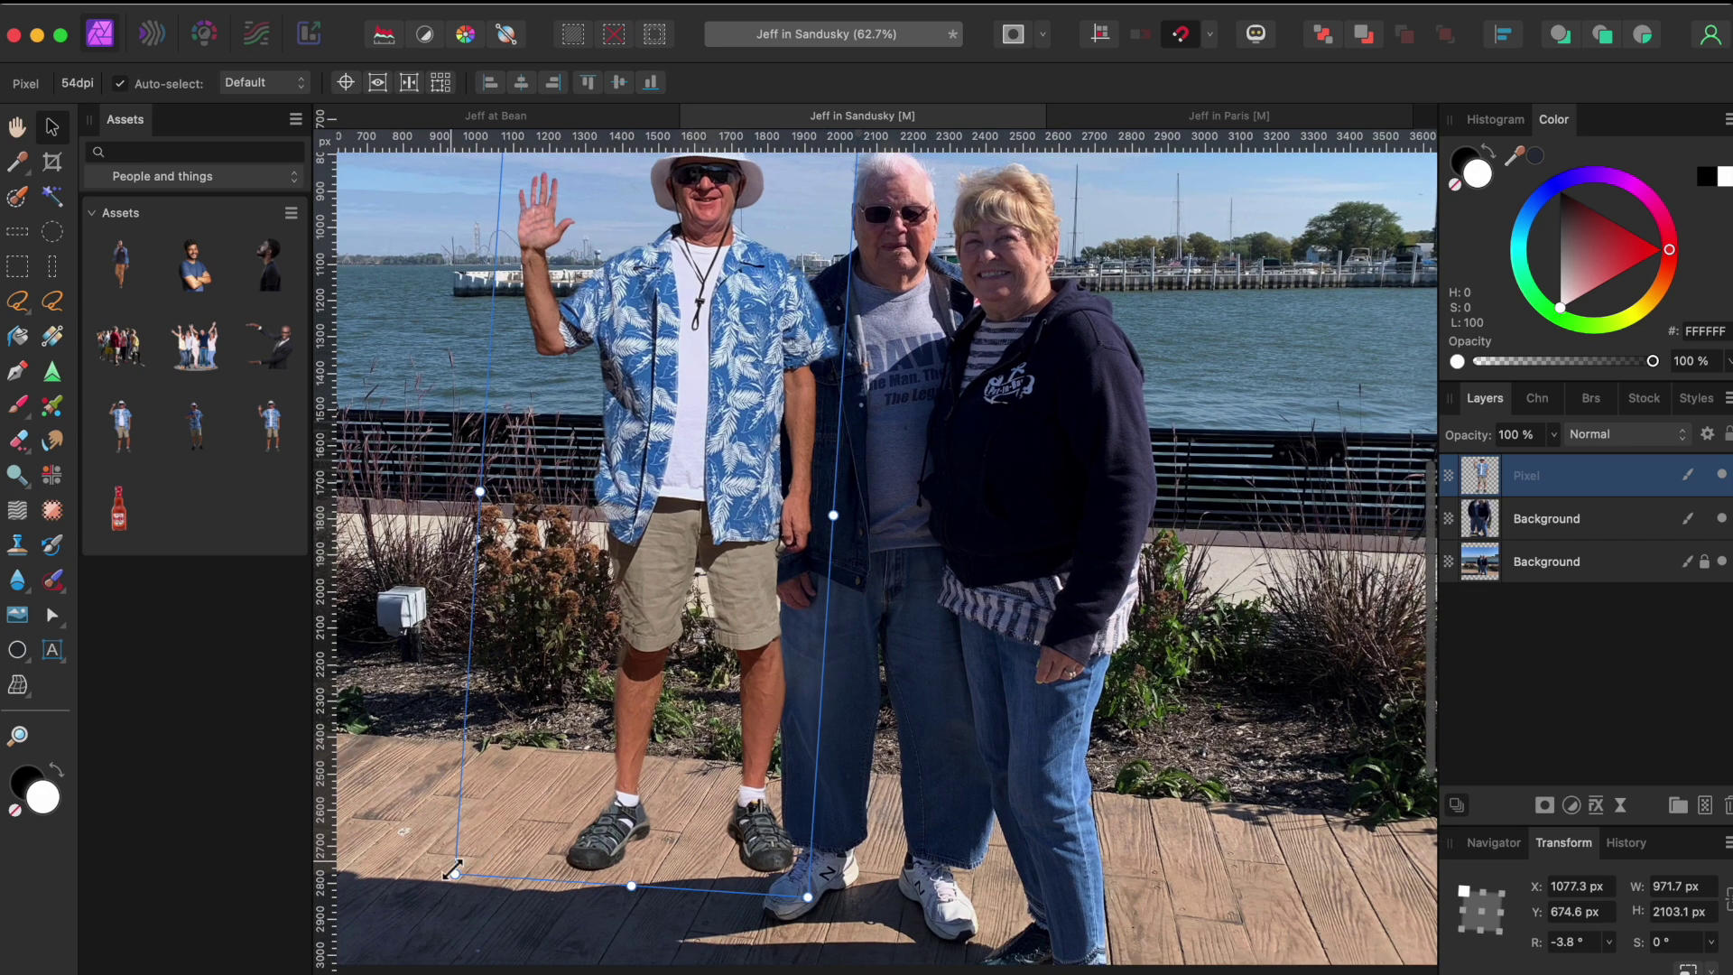
pyautogui.moveTo(456, 874); pyautogui.dragTo(438, 914)
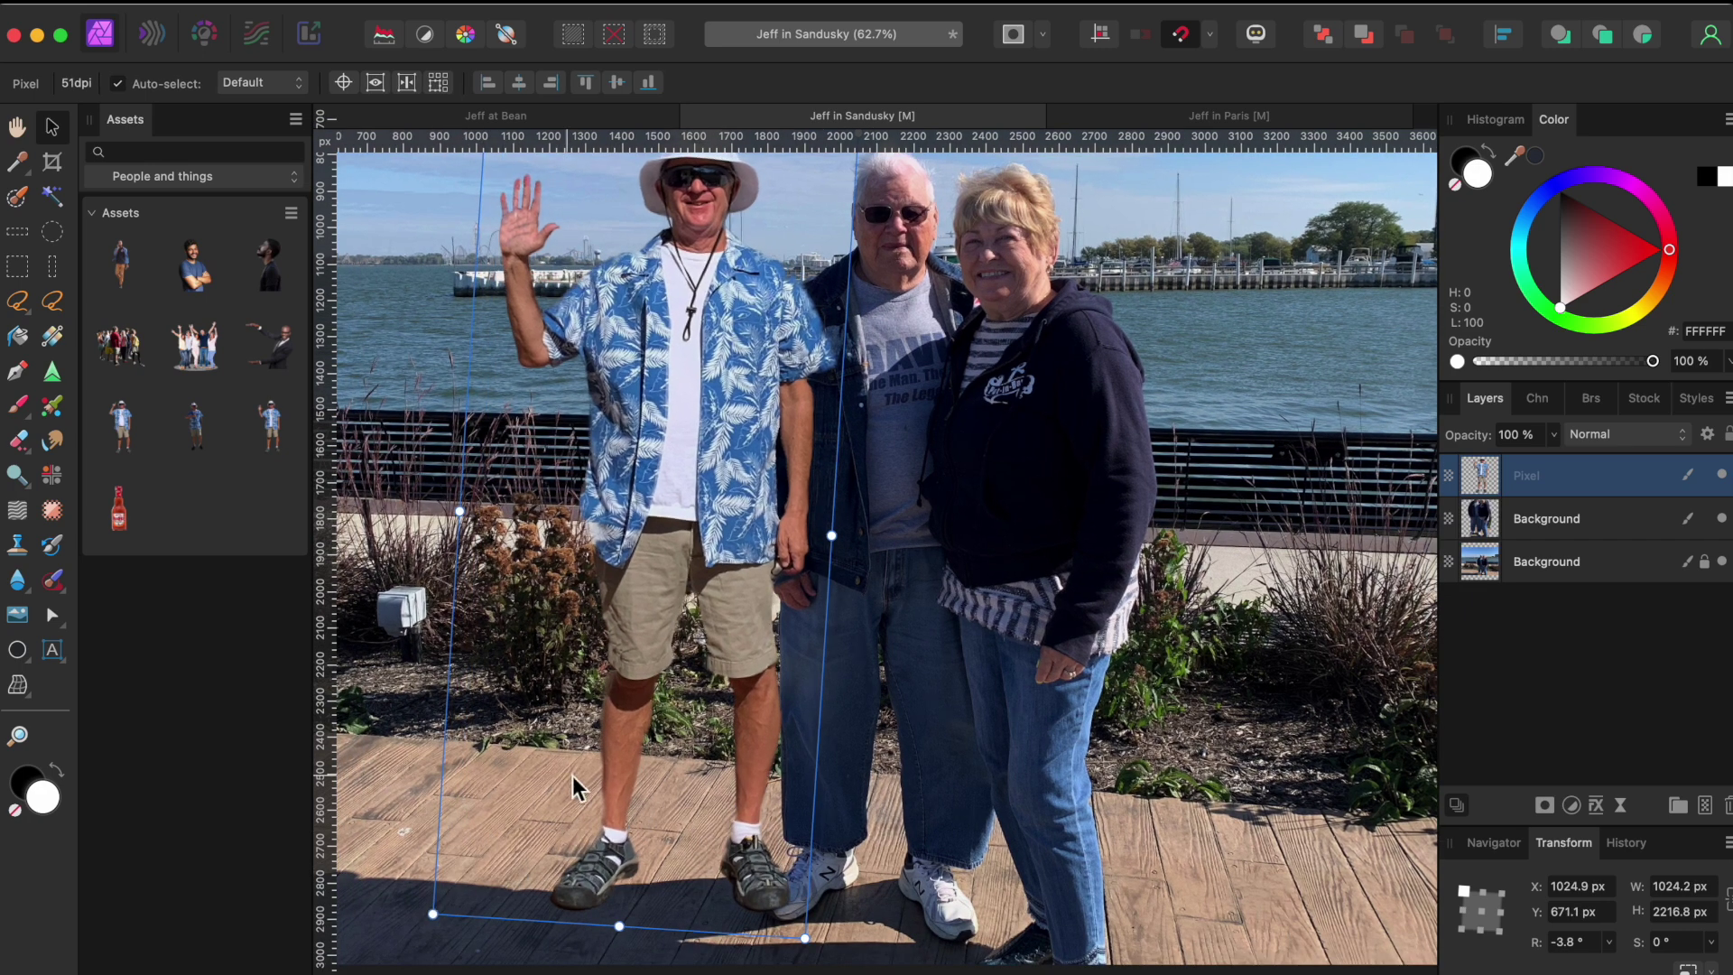
pyautogui.moveTo(646, 760); pyautogui.dragTo(625, 739)
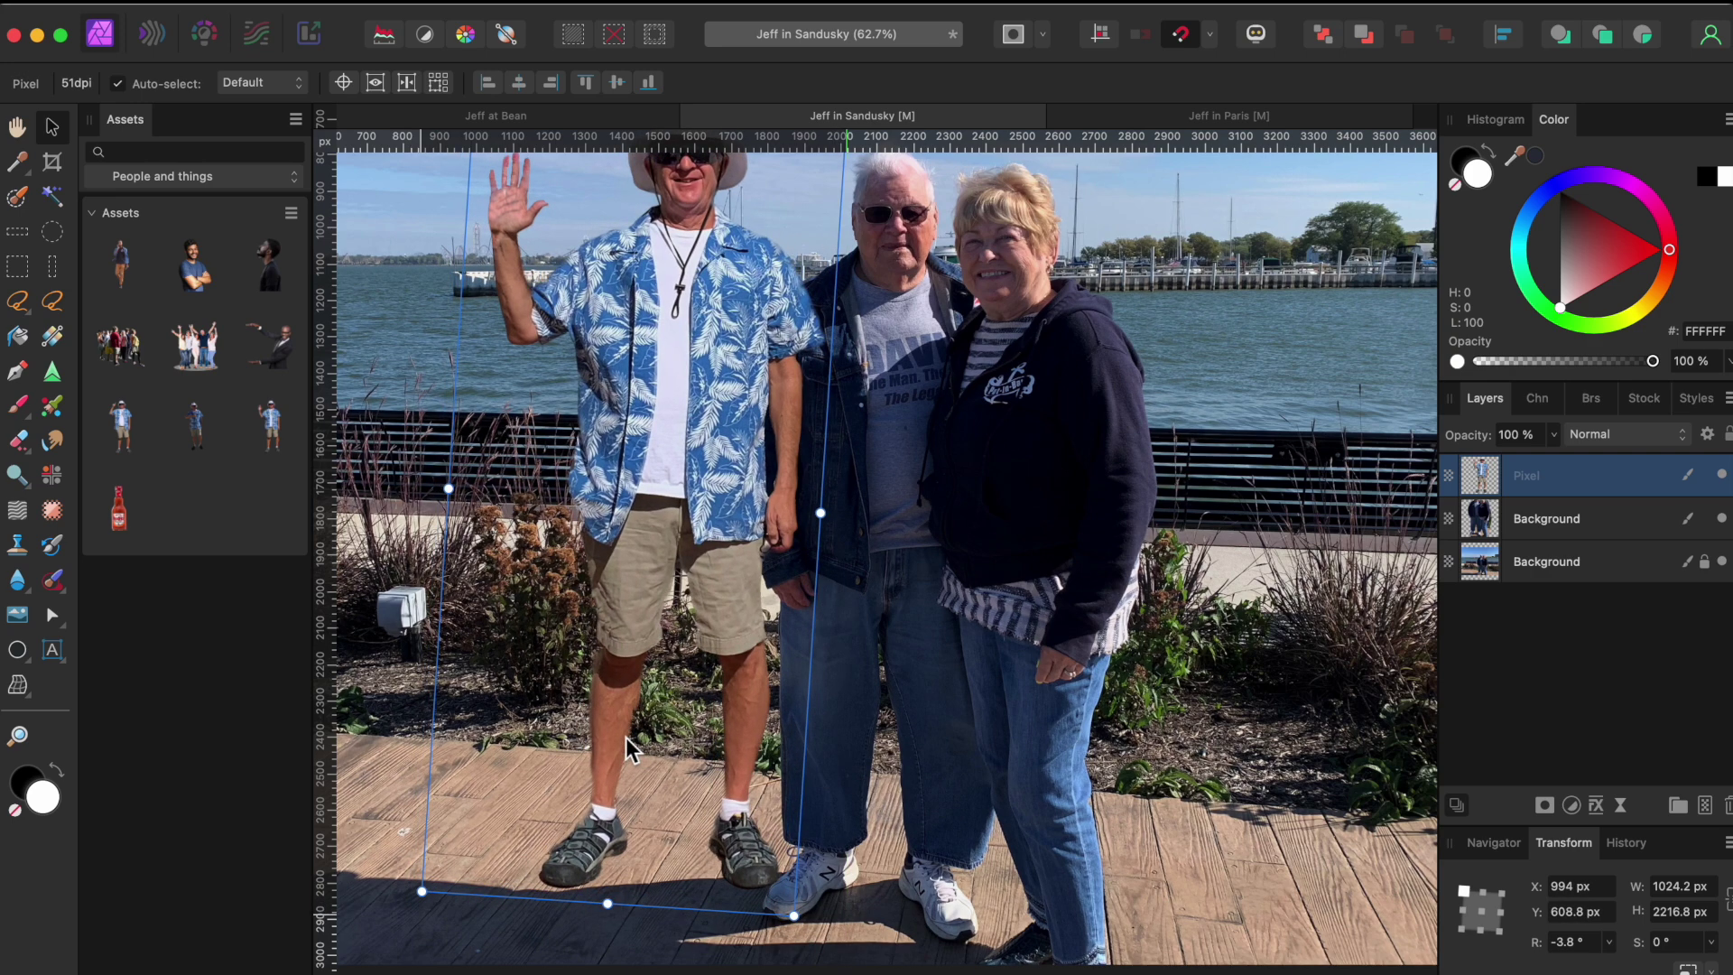
pyautogui.scroll(3, 626, 738)
pyautogui.scroll(-2, 626, 738)
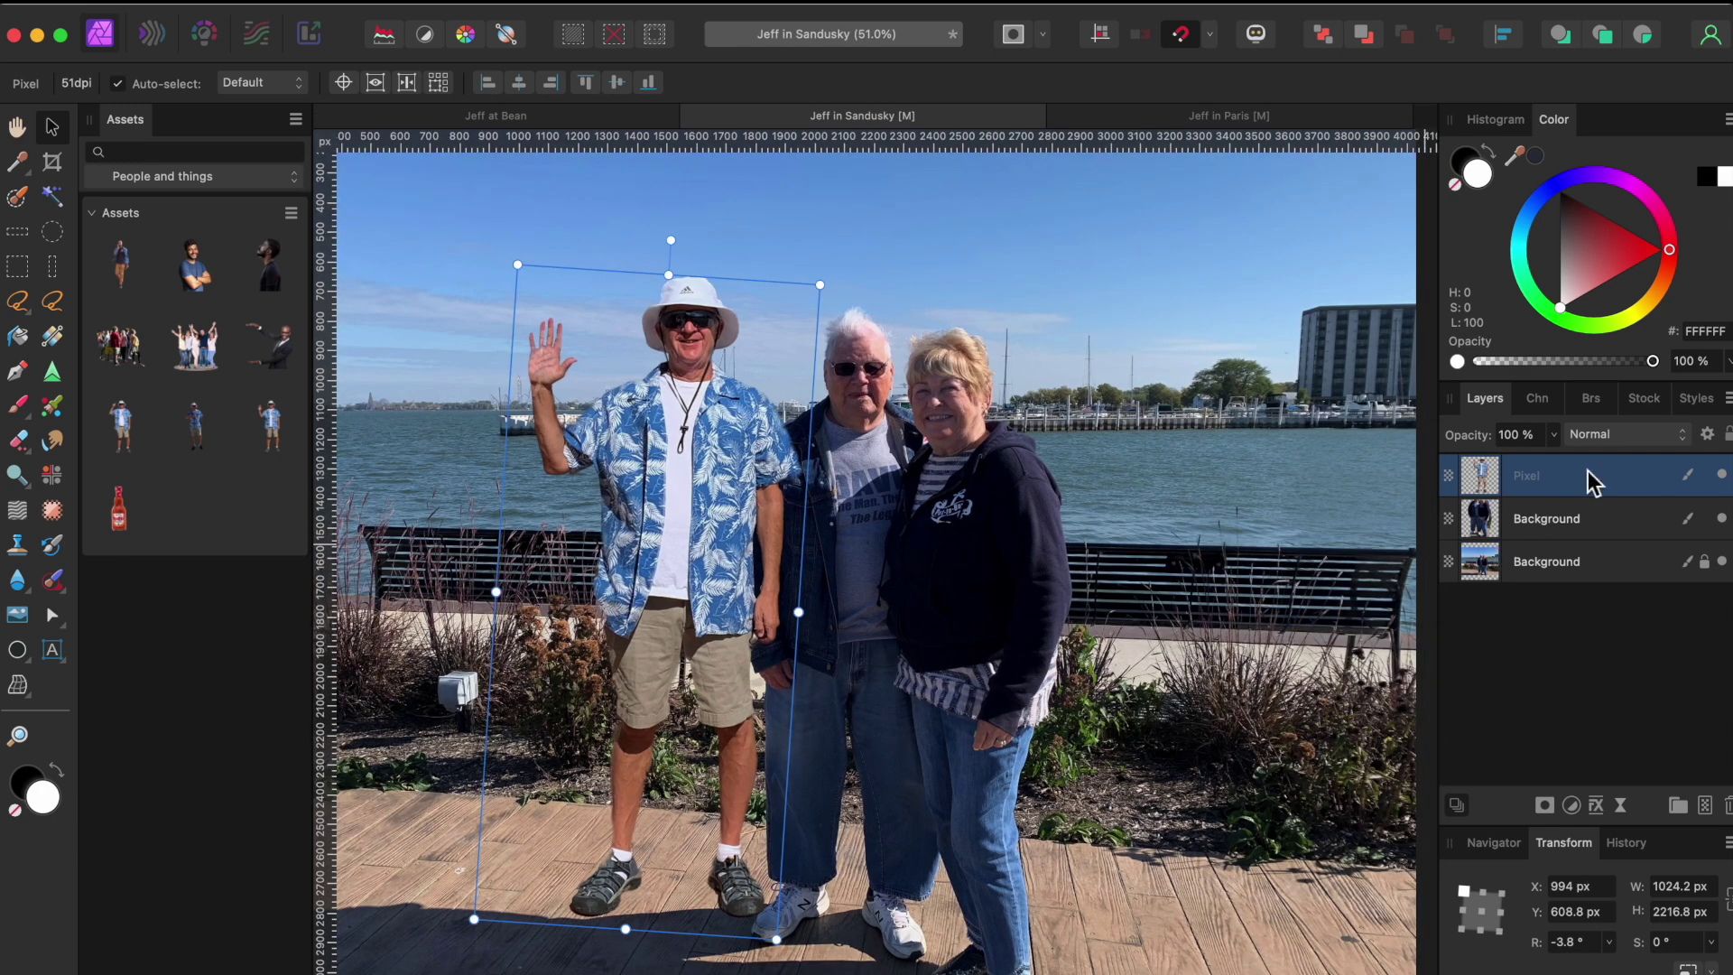
# Move the man's layer beneath the cut-out couple in the layer stack.
pyautogui.moveTo(1591, 484); pyautogui.dragTo(1575, 540)
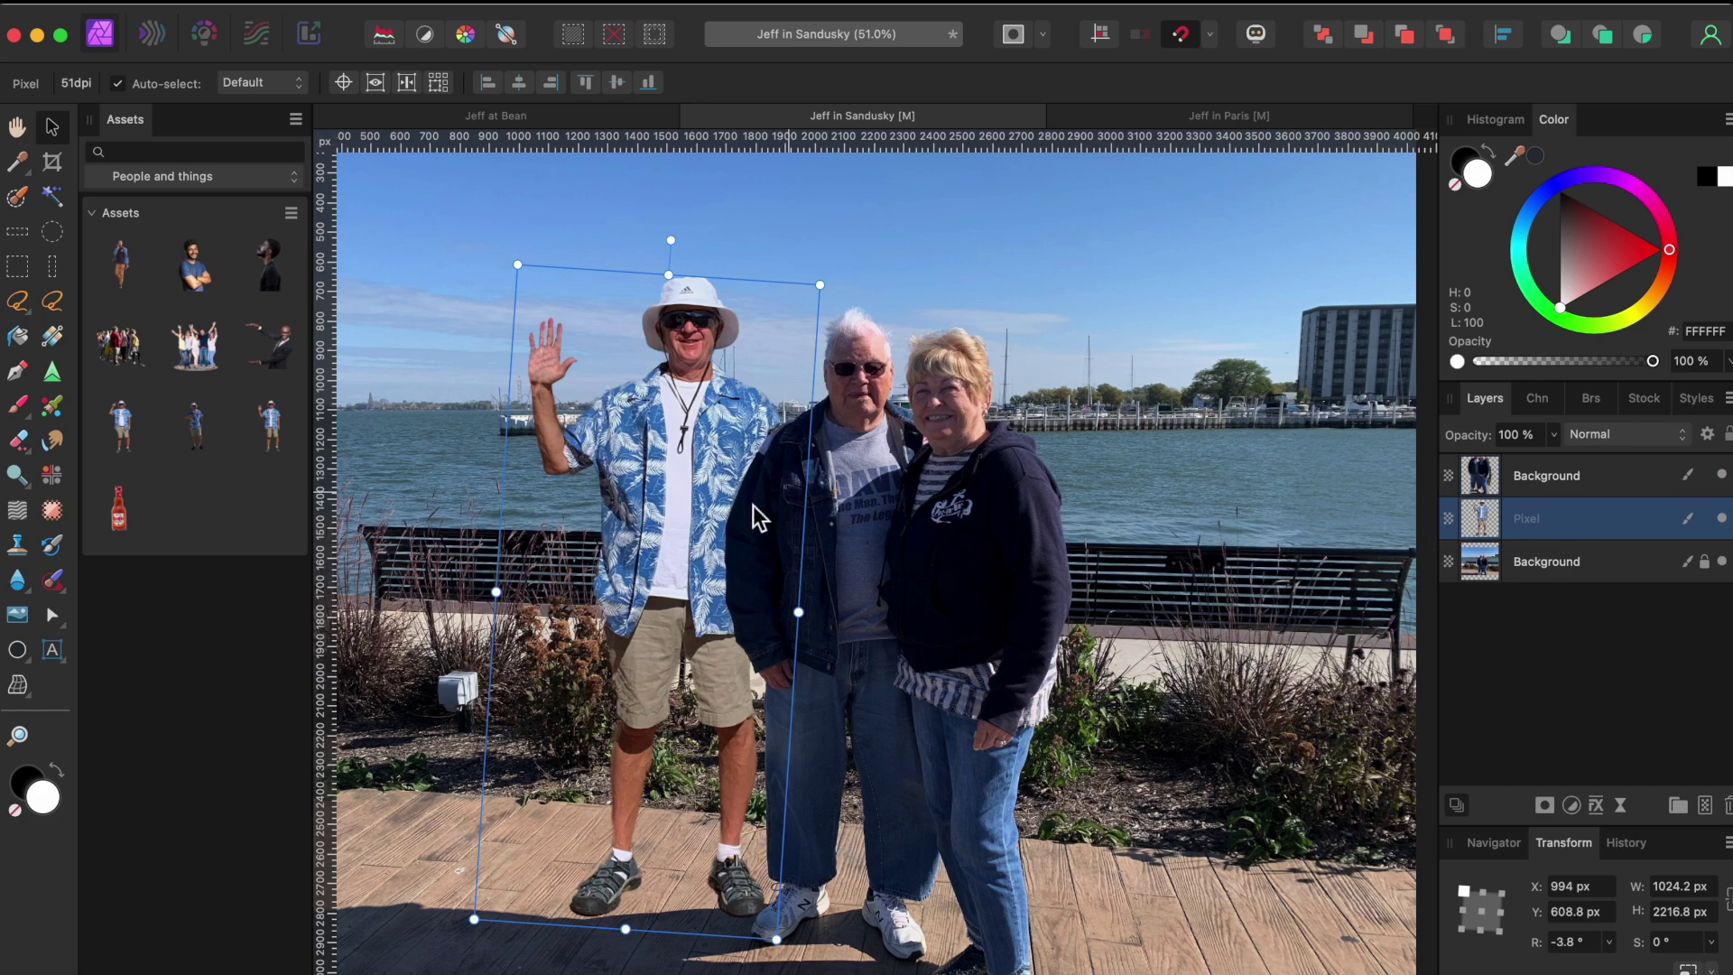
pyautogui.scroll(1, 728, 544)
pyautogui.scroll(3, 718, 567)
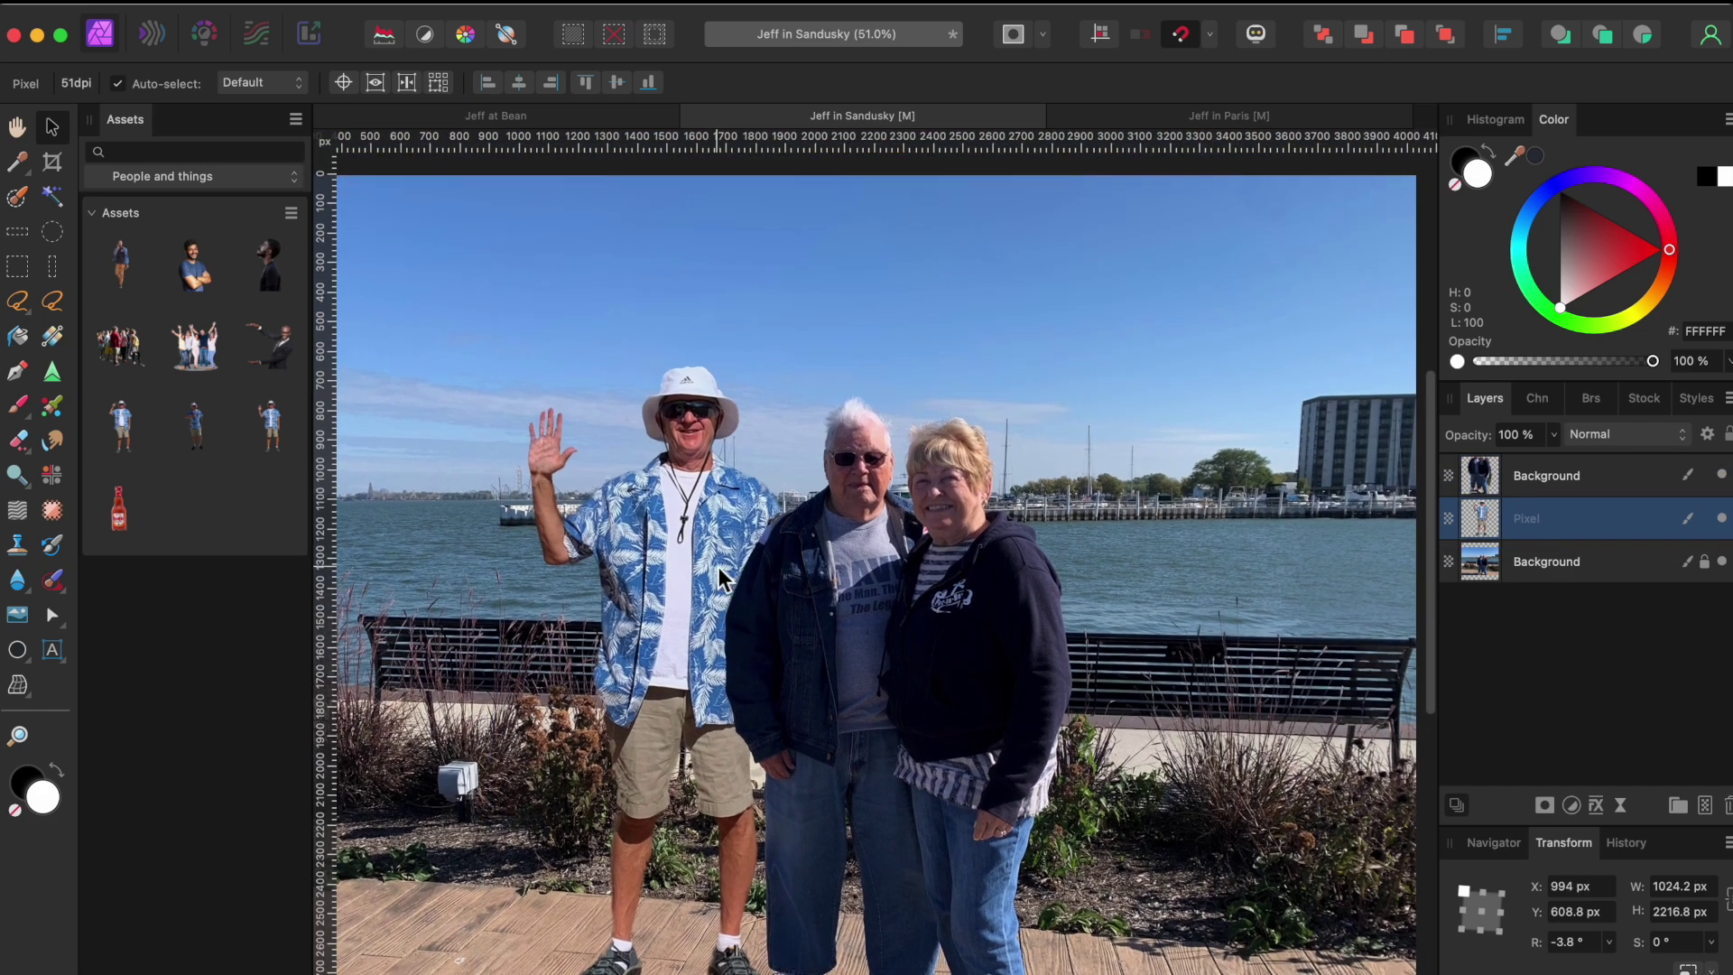
pyautogui.scroll(5, 719, 566)
pyautogui.scroll(2, 728, 549)
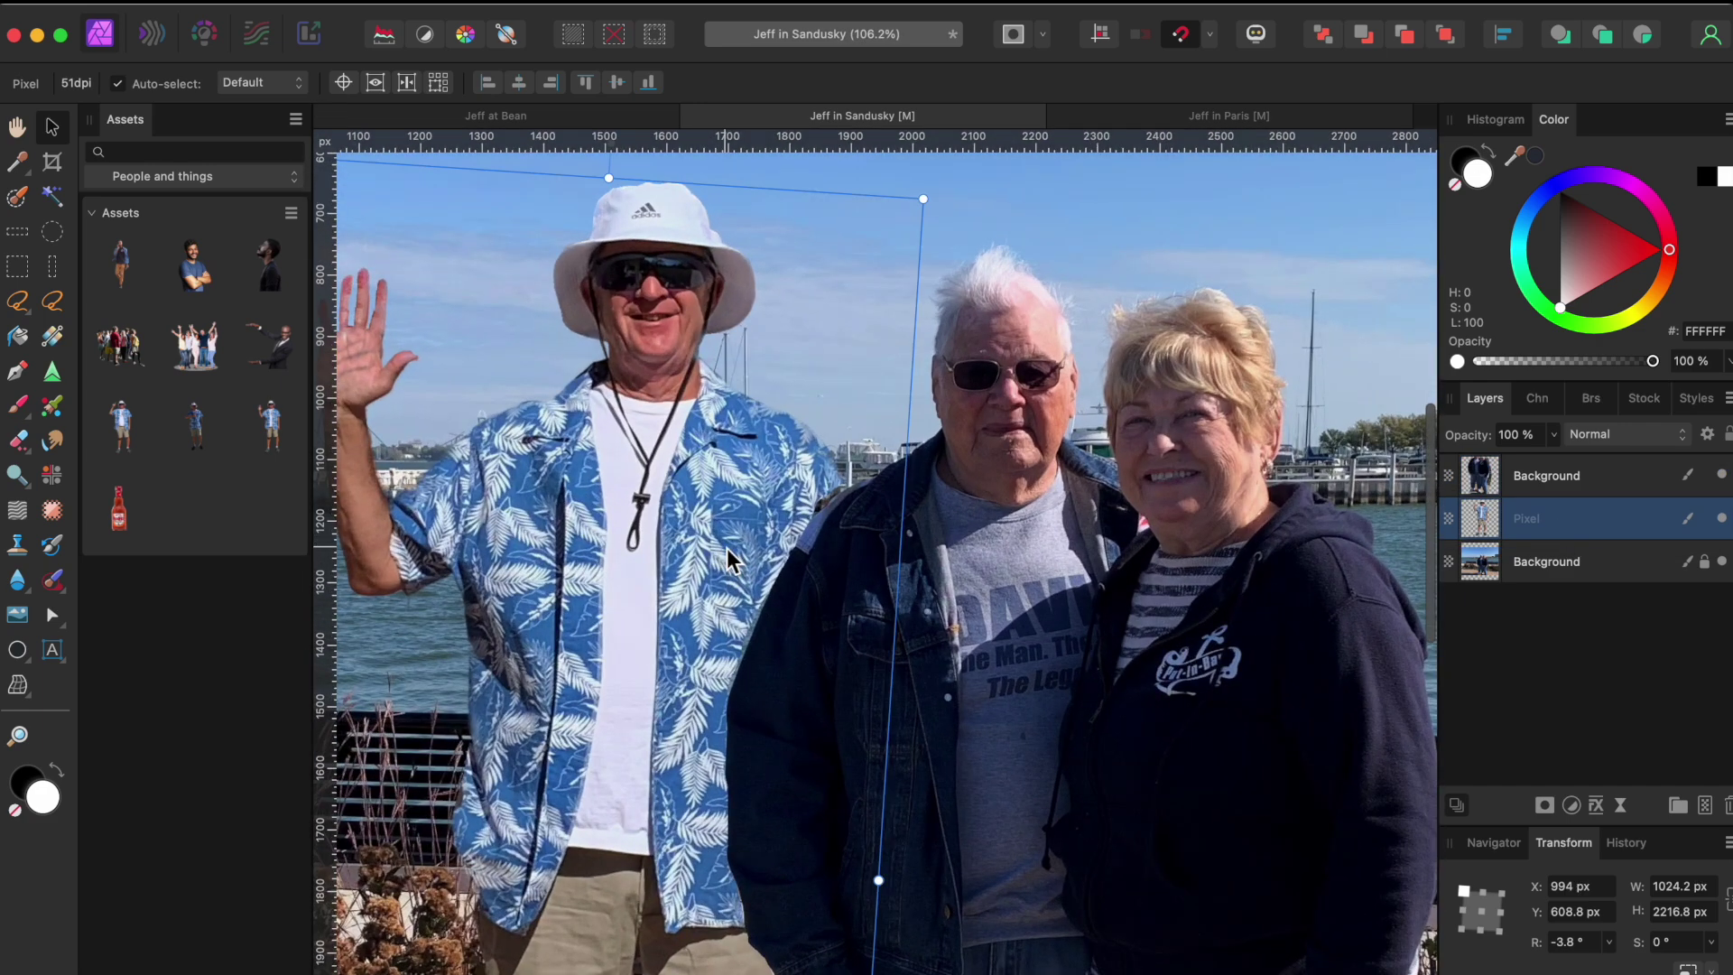
pyautogui.scroll(-7, 728, 548)
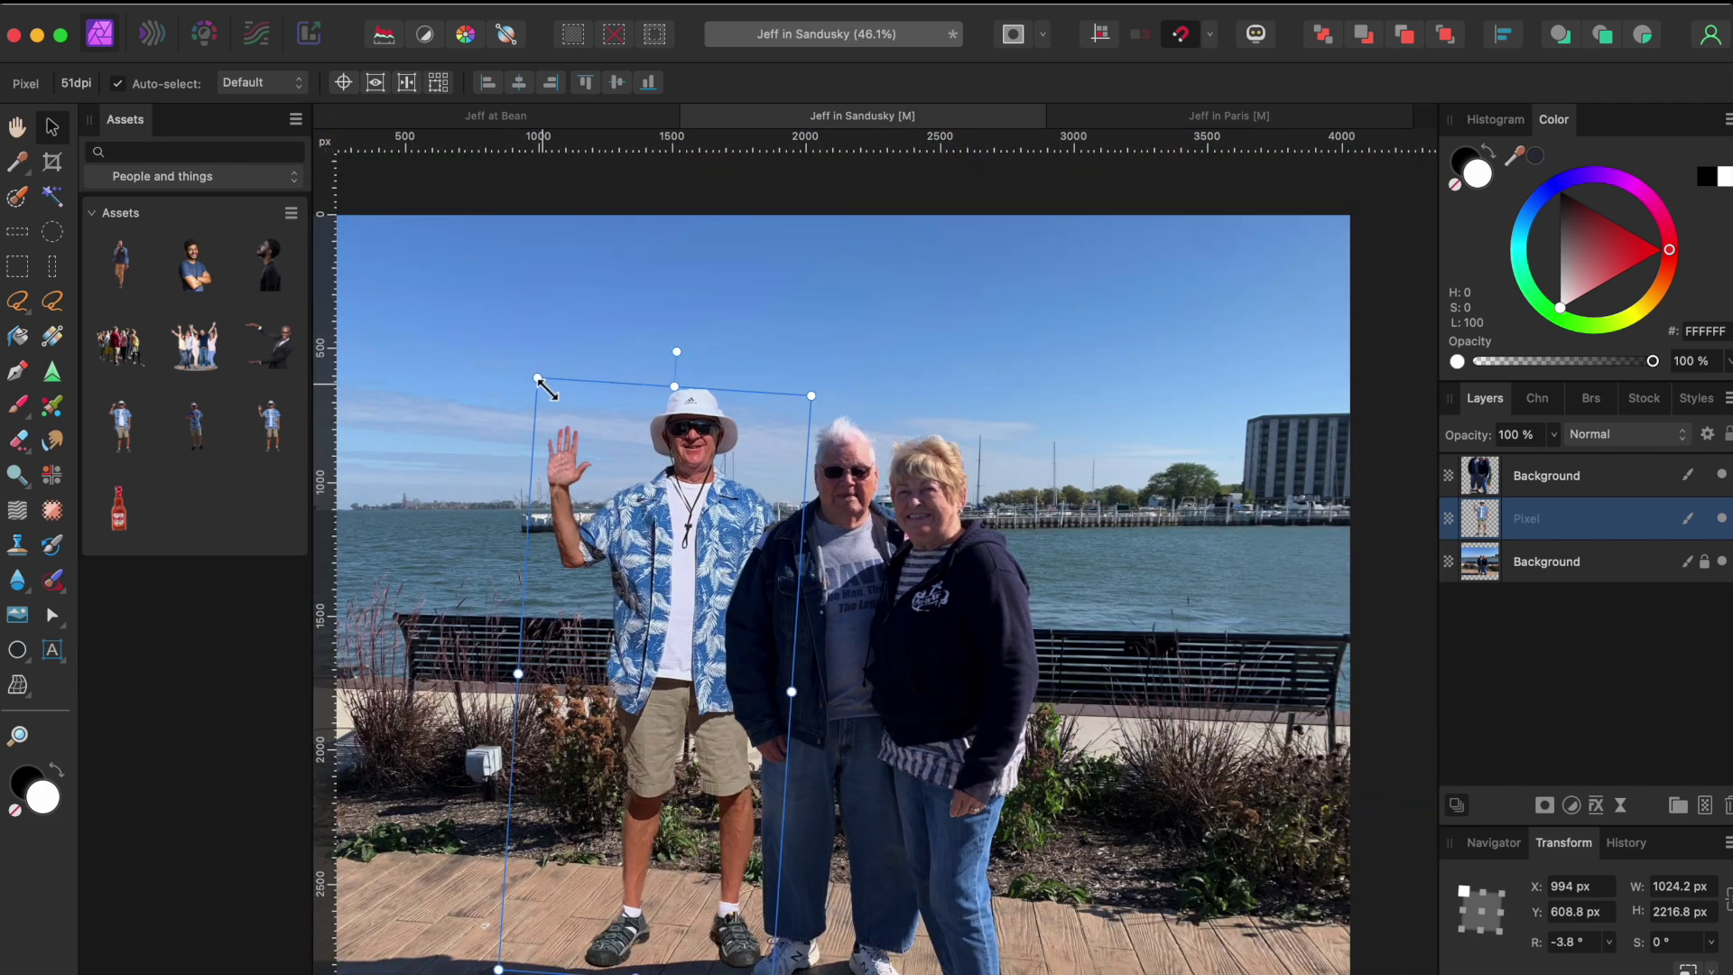
# Shrink the man to 1011.2 × 2188.7 px, then hide his layer and deselect.
pyautogui.moveTo(547, 388); pyautogui.dragTo(550, 396)
pyautogui.scroll(-1, 652, 578)
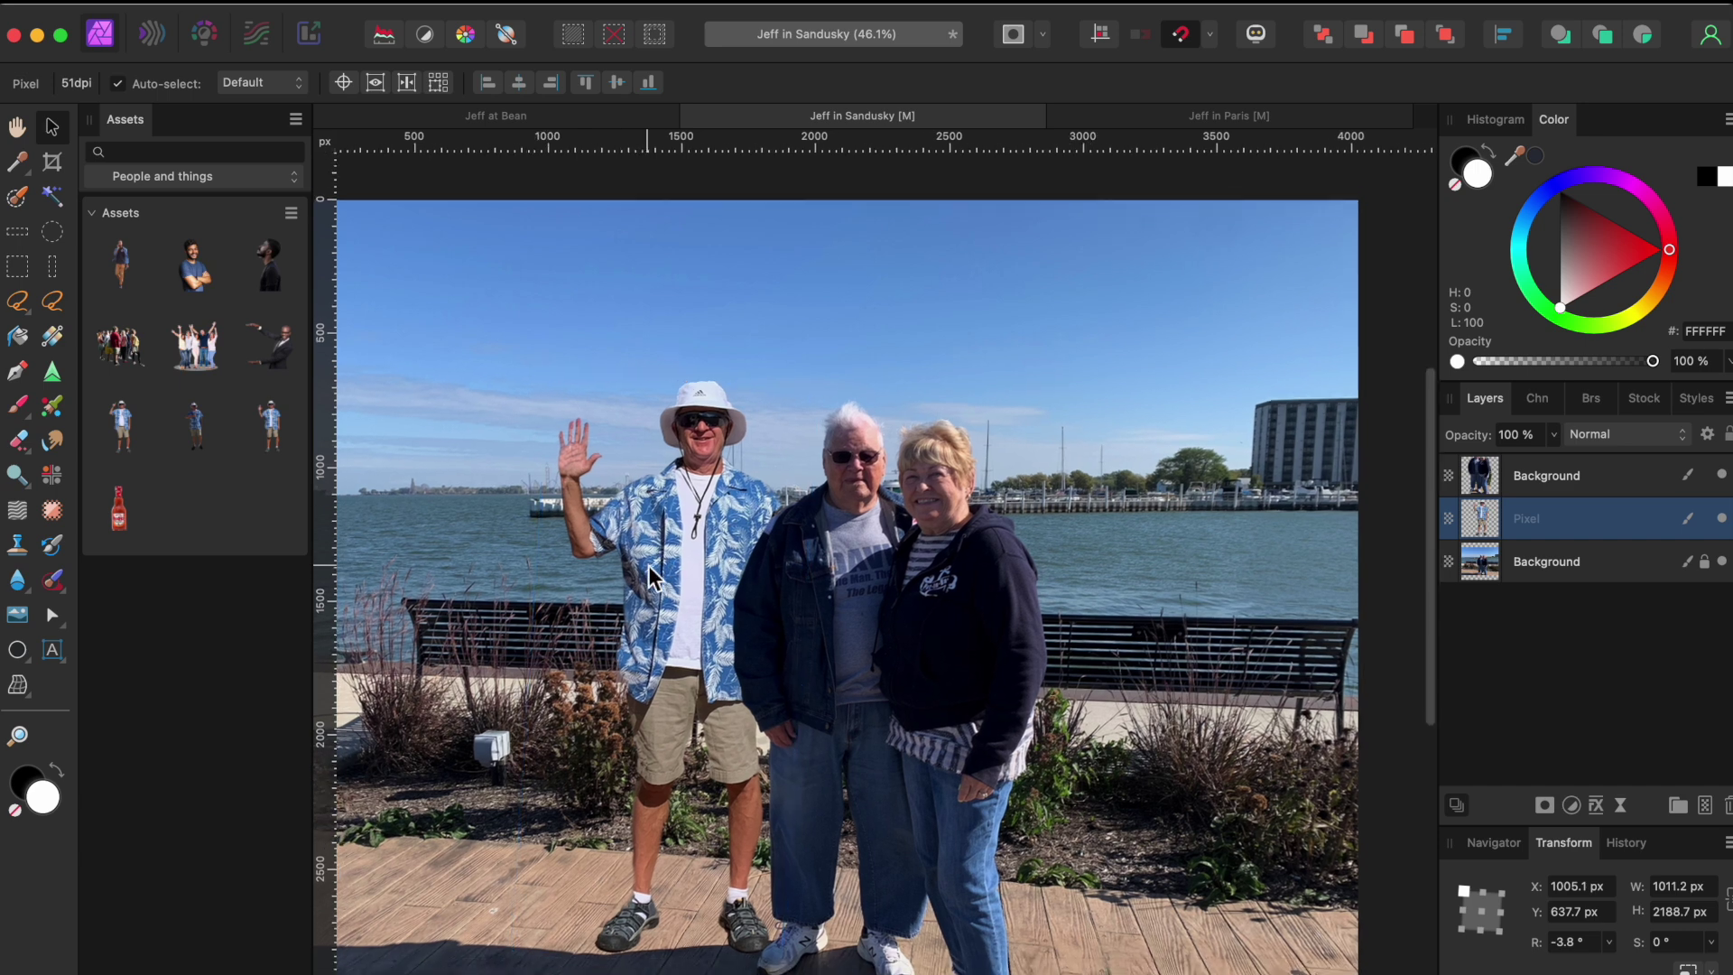
pyautogui.scroll(-3, 650, 577)
pyautogui.hscroll(-3, 650, 578)
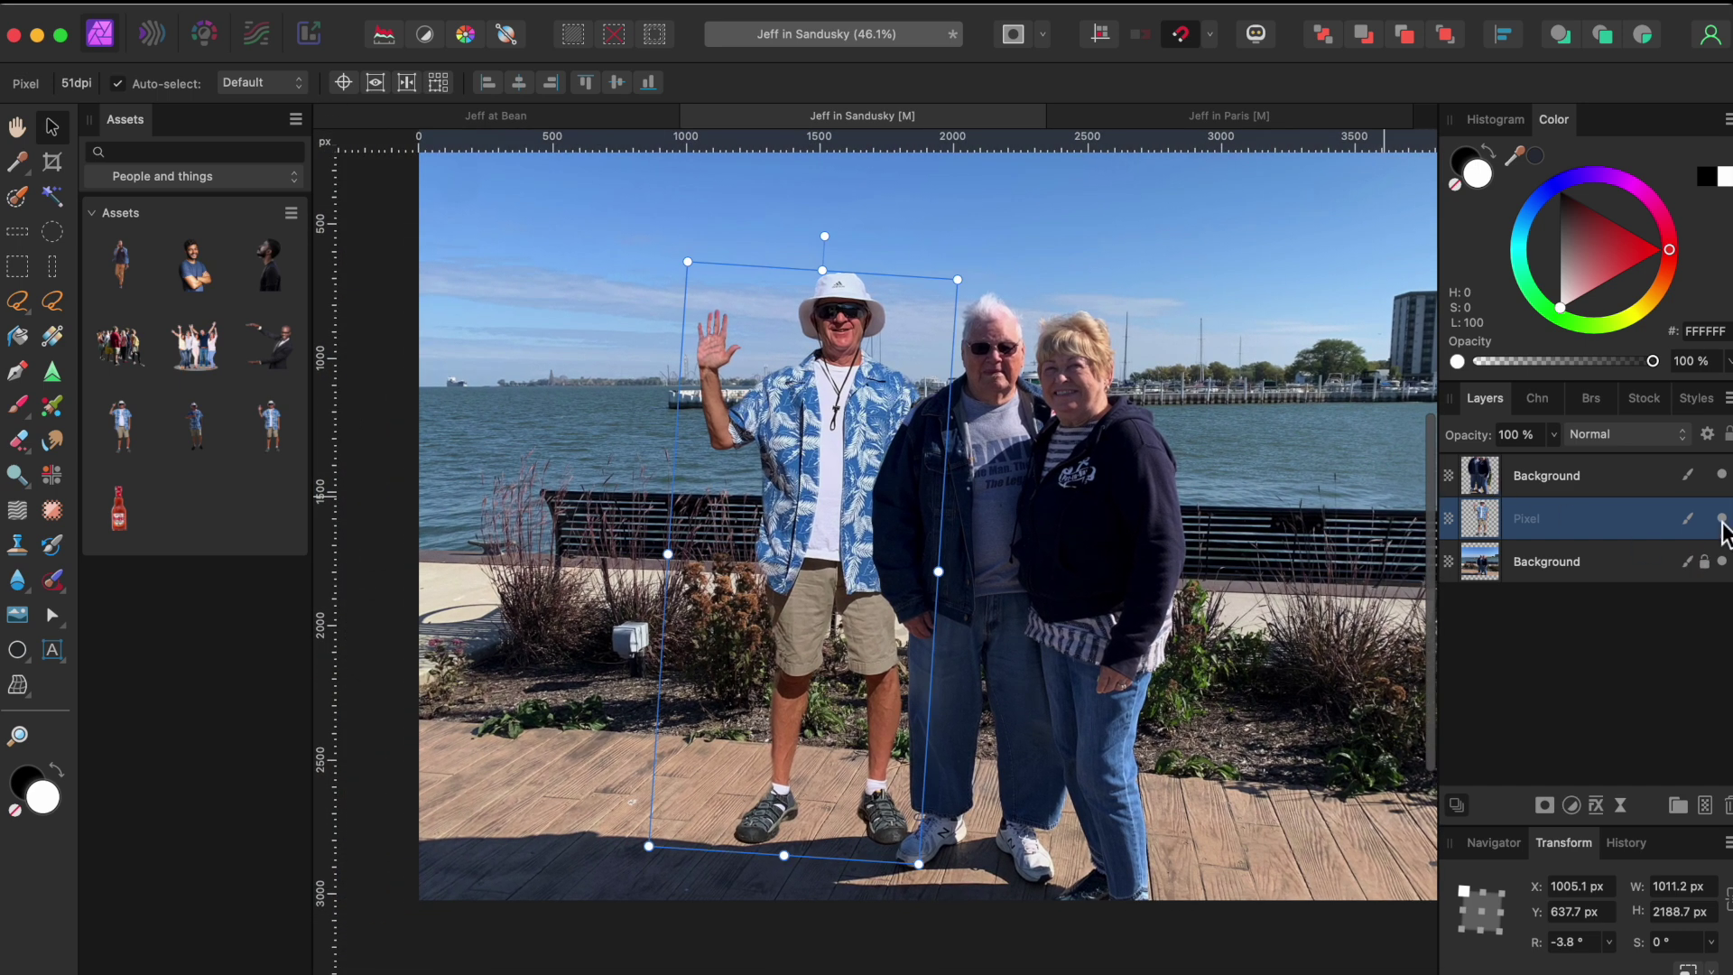
pyautogui.click(1721, 520)
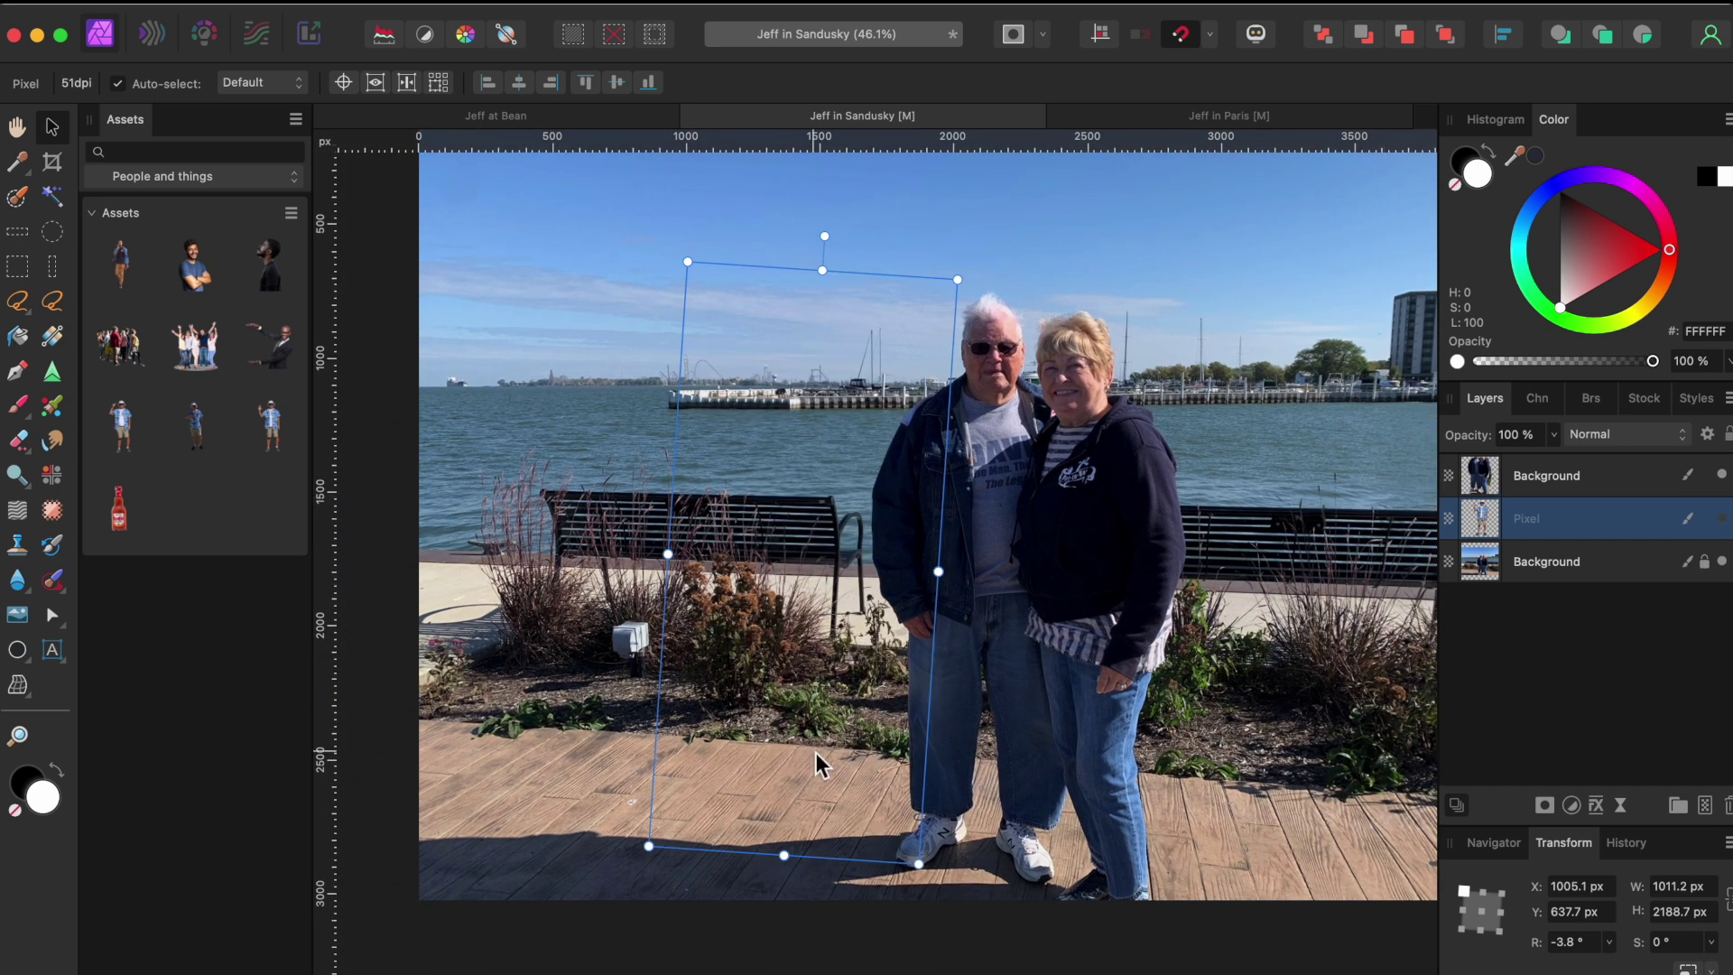
pyautogui.click(383, 820)
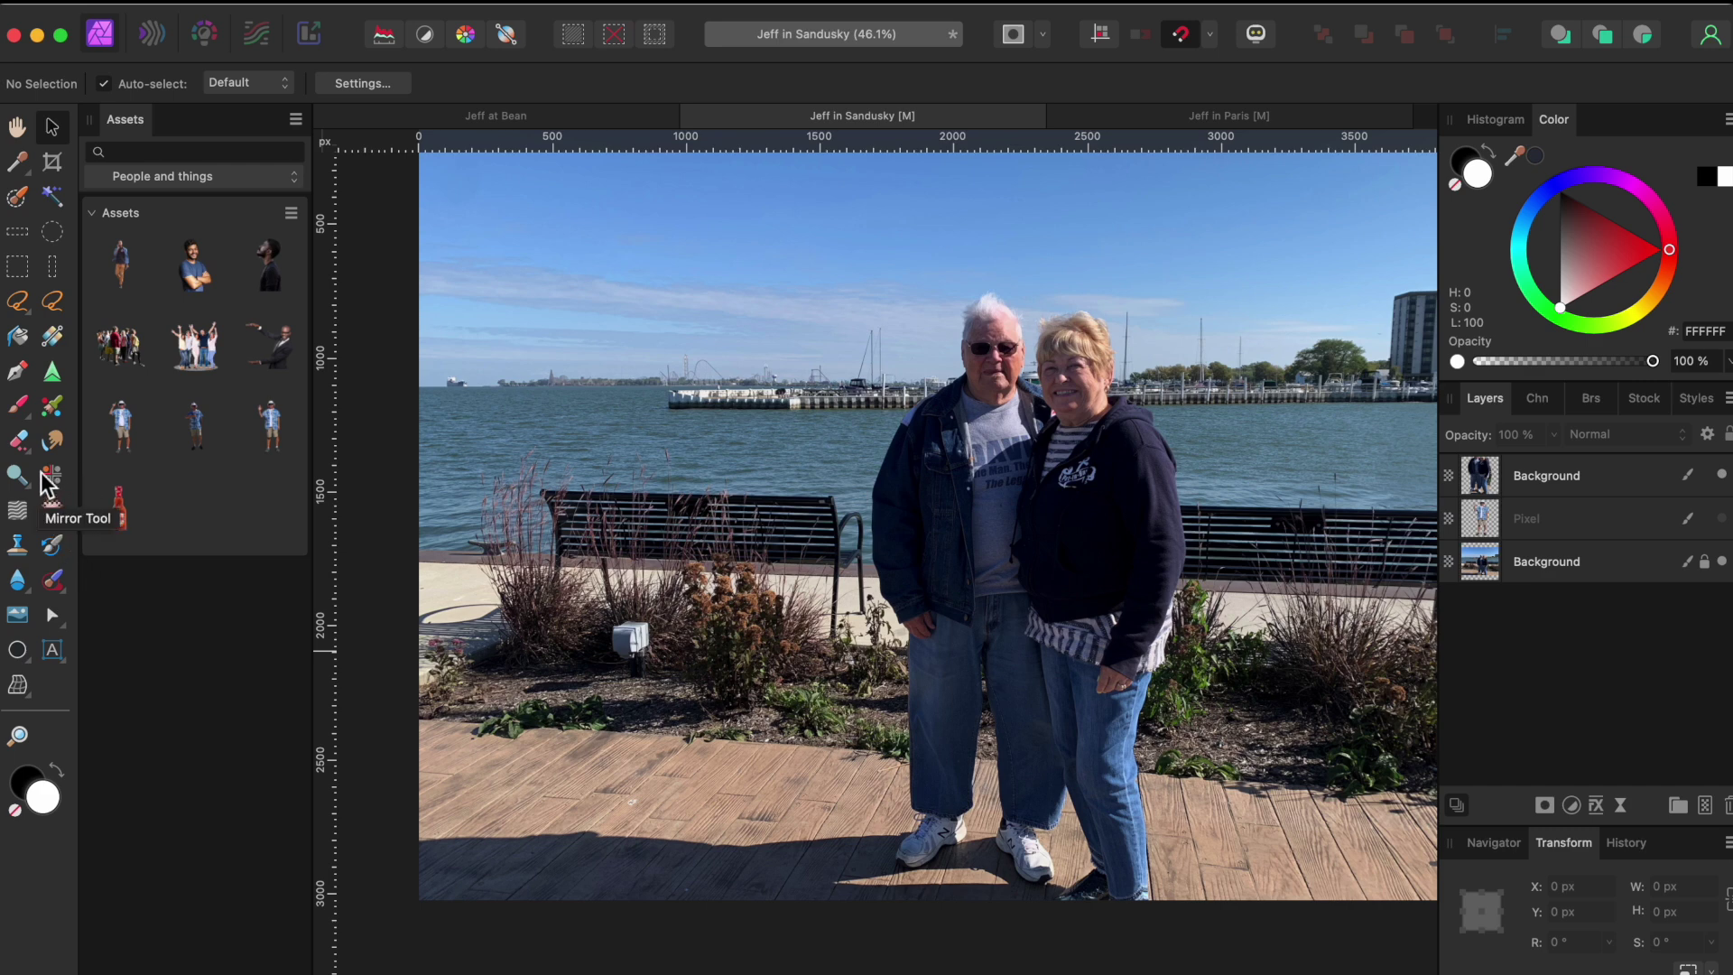
# Clone shadow over the lit boardwalk planks toward the left edge with a 353 px brush rotated 5°.
pyautogui.click(20, 550)
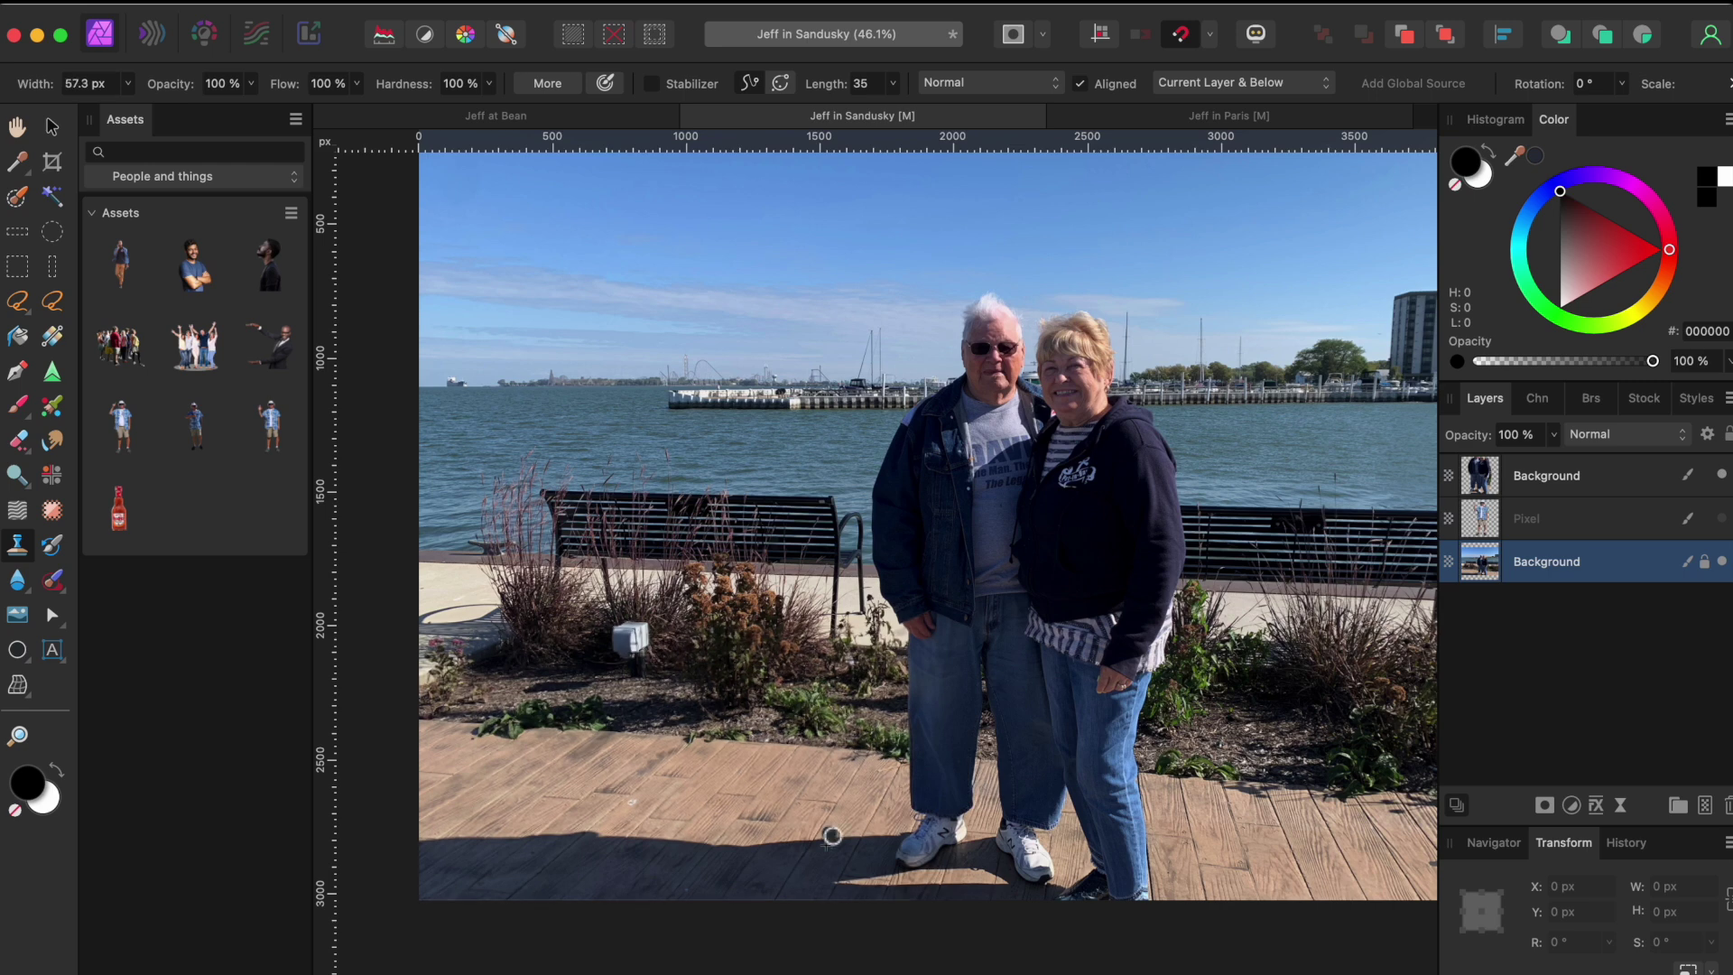
pyautogui.press(']')
pyautogui.press(']')
pyautogui.press(']')
pyautogui.press(']')
pyautogui.press(']')
pyautogui.press(']')
pyautogui.press(']')
pyautogui.press(']')
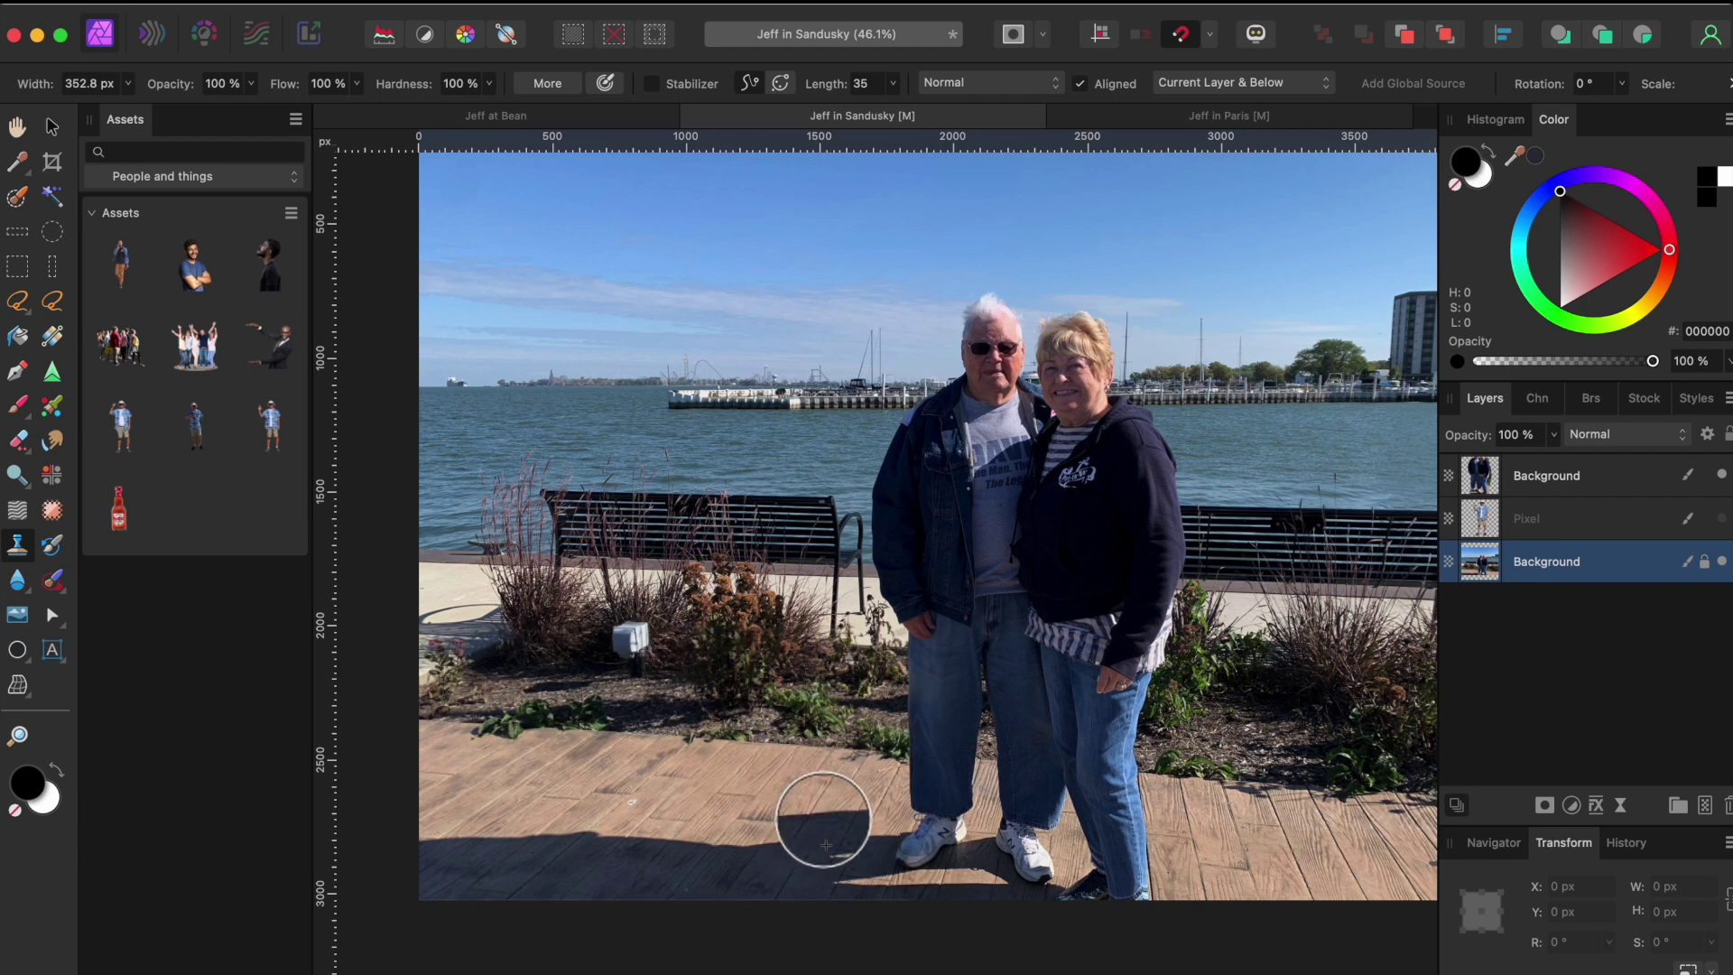
pyautogui.hotkey('alt', 'shift', ']')
pyautogui.hotkey('alt', 'shift', ']')
pyautogui.hotkey('alt', 'shift', ']')
pyautogui.hotkey('alt', 'shift', ']')
pyautogui.hotkey('alt', 'shift', ']')
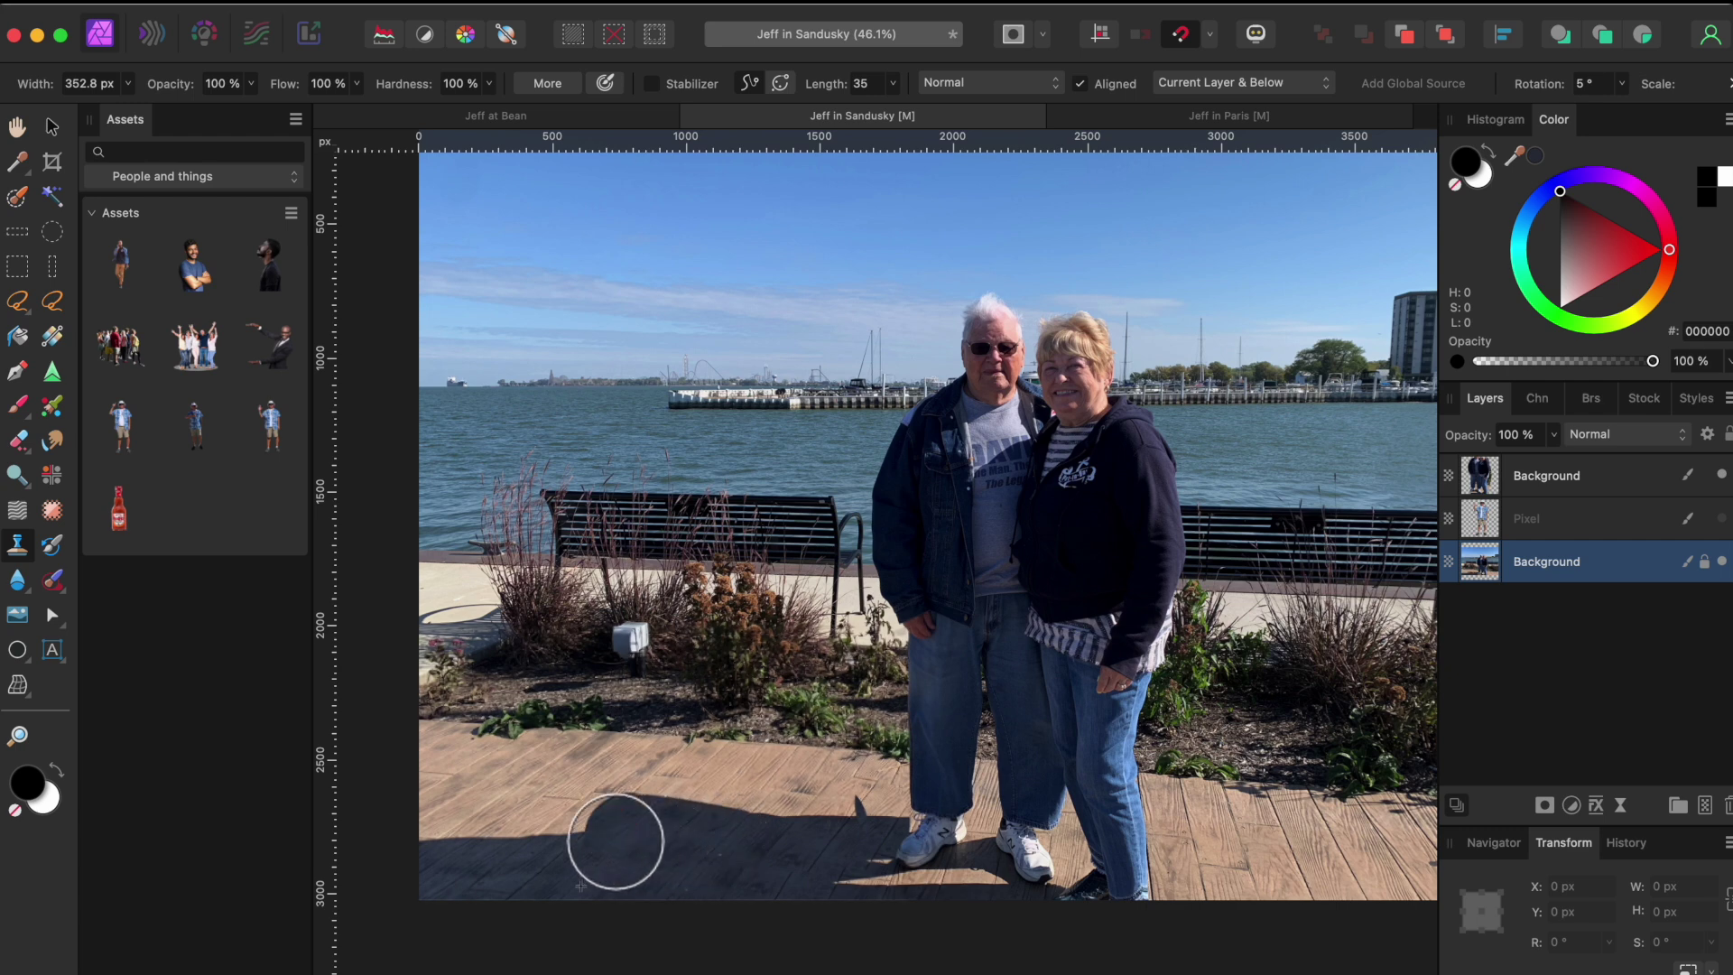
pyautogui.moveTo(506, 844)
pyautogui.mouseDown()
pyautogui.moveTo(435, 837)
pyautogui.moveTo(558, 835)
pyautogui.mouseUp()
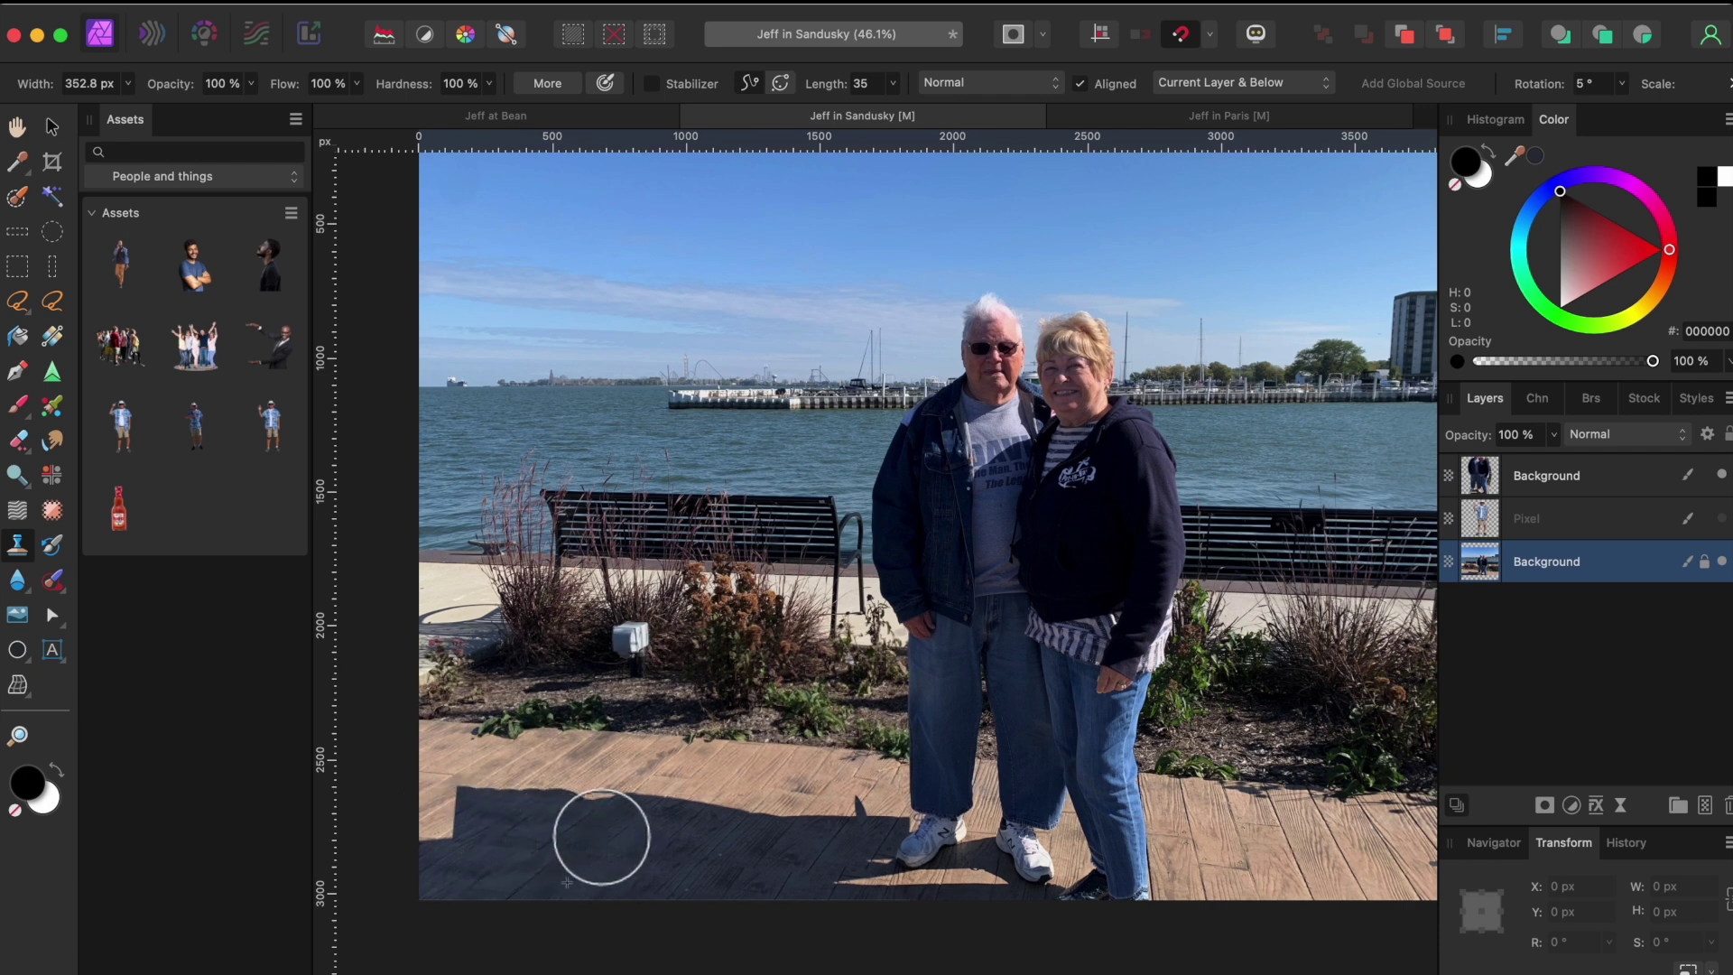
pyautogui.keyDown('alt'); pyautogui.click(524, 840); pyautogui.keyUp('alt')
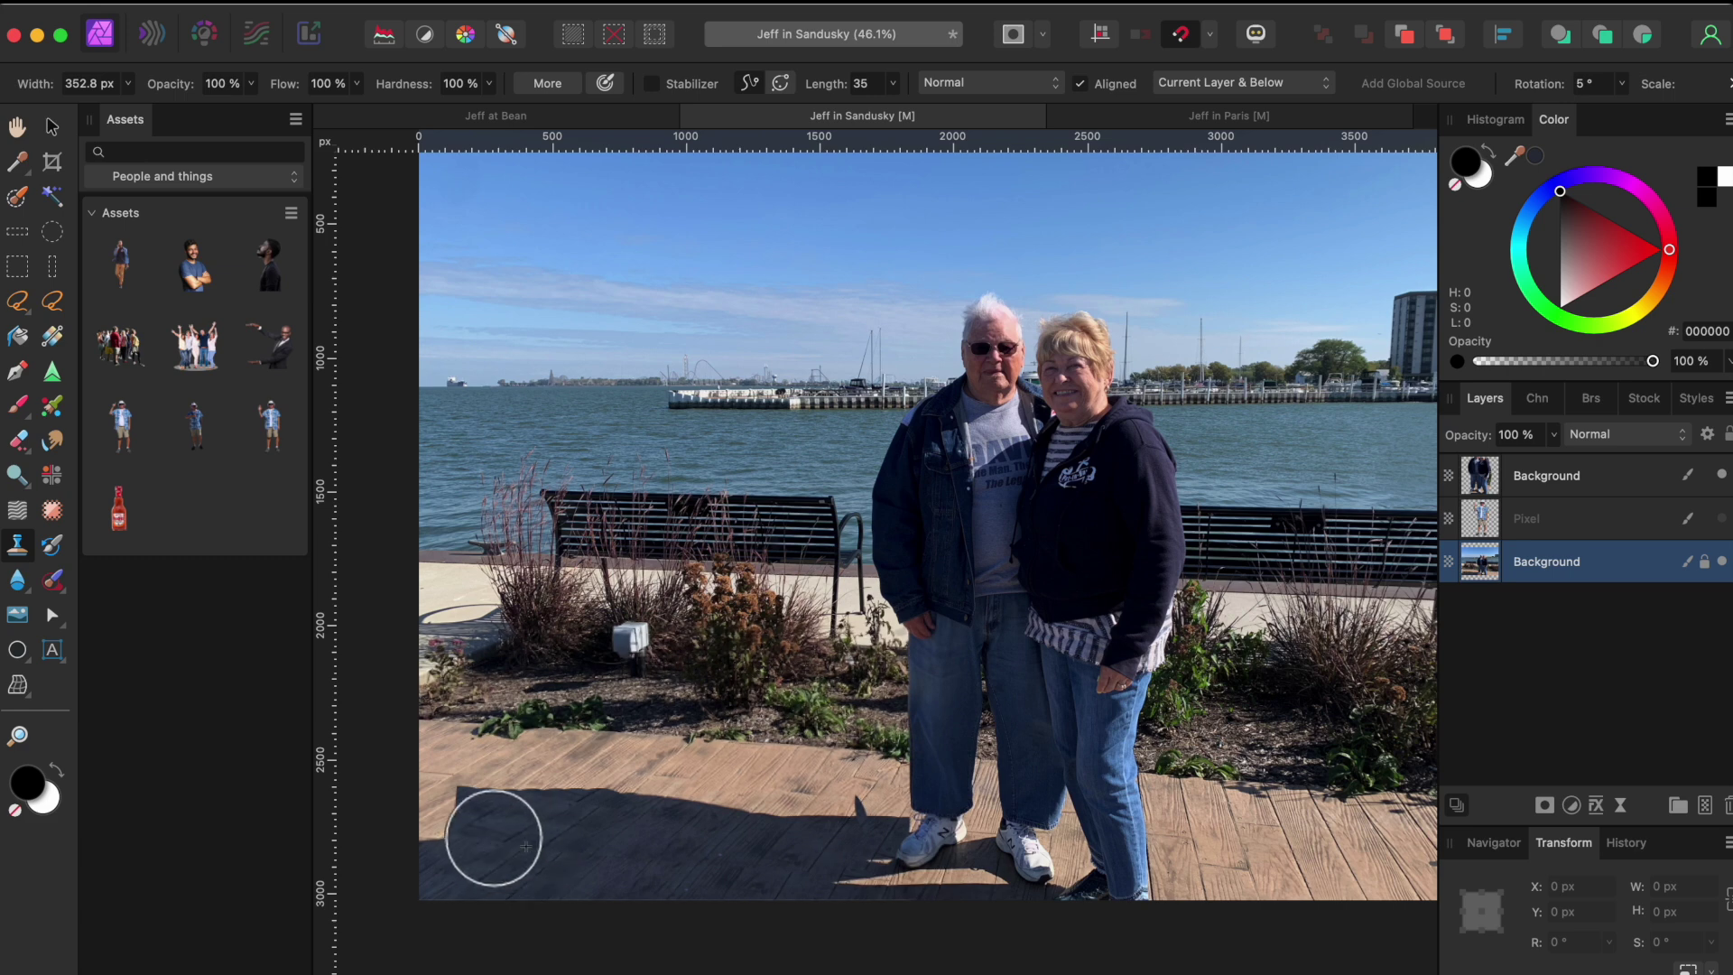
pyautogui.moveTo(525, 846)
pyautogui.mouseDown()
pyautogui.moveTo(417, 828)
pyautogui.moveTo(468, 854)
pyautogui.mouseUp()
pyautogui.press('cmd+z')
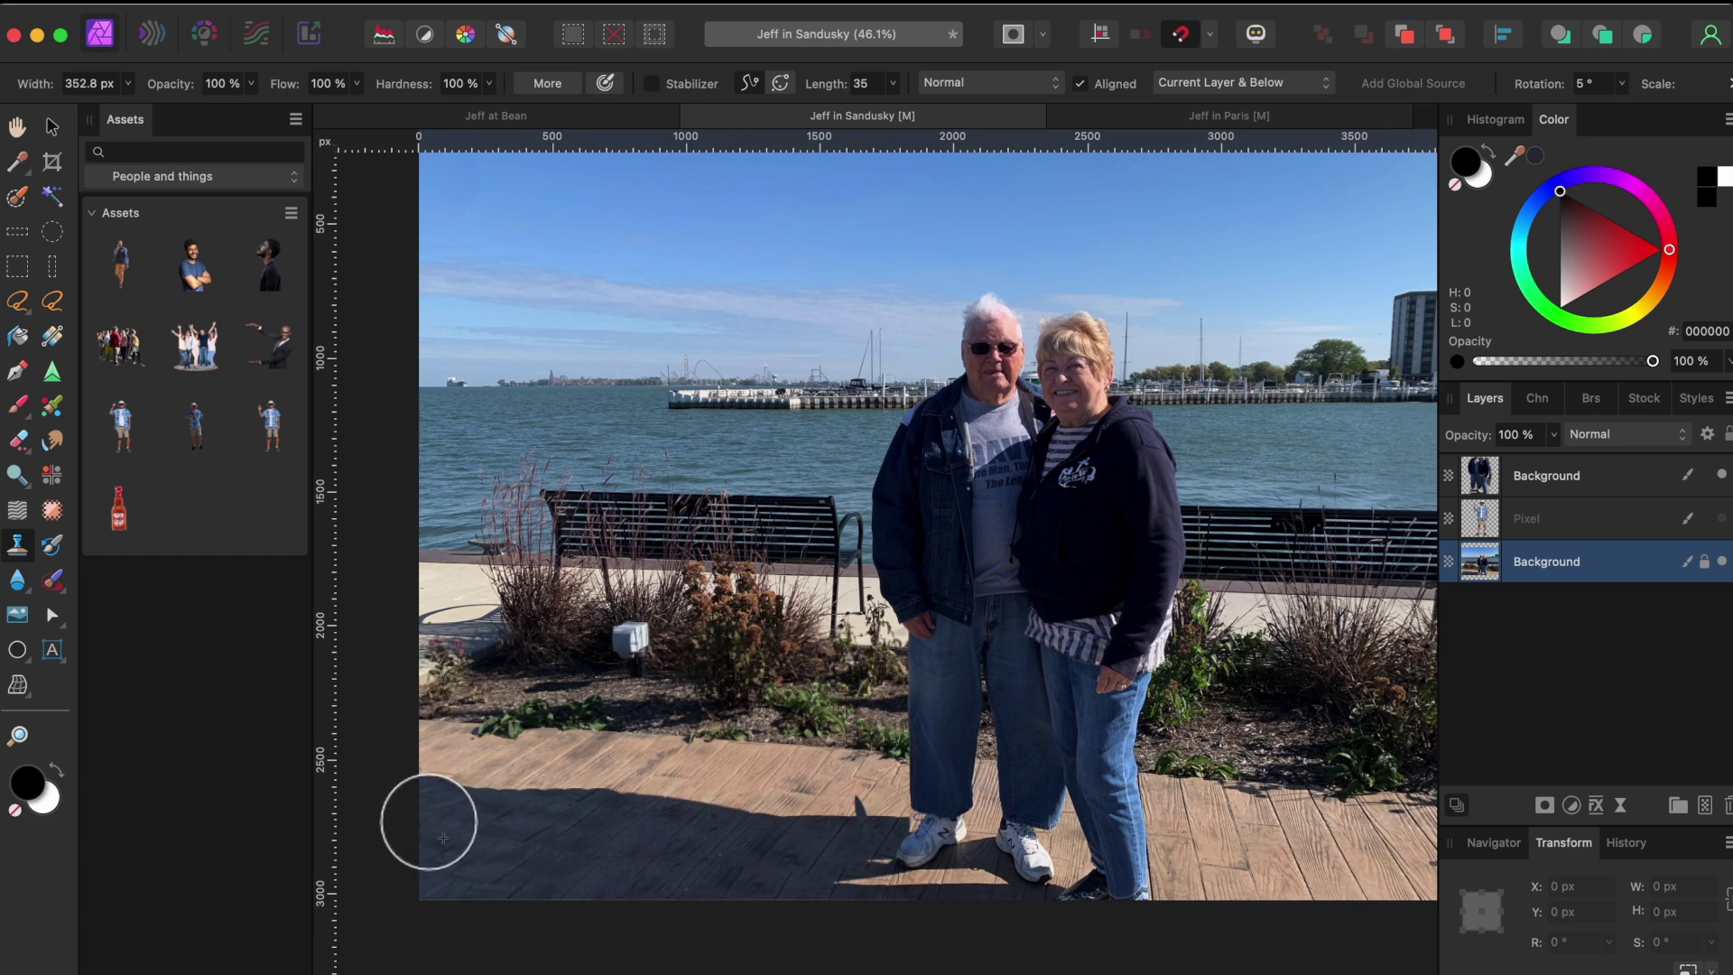
pyautogui.press('e')
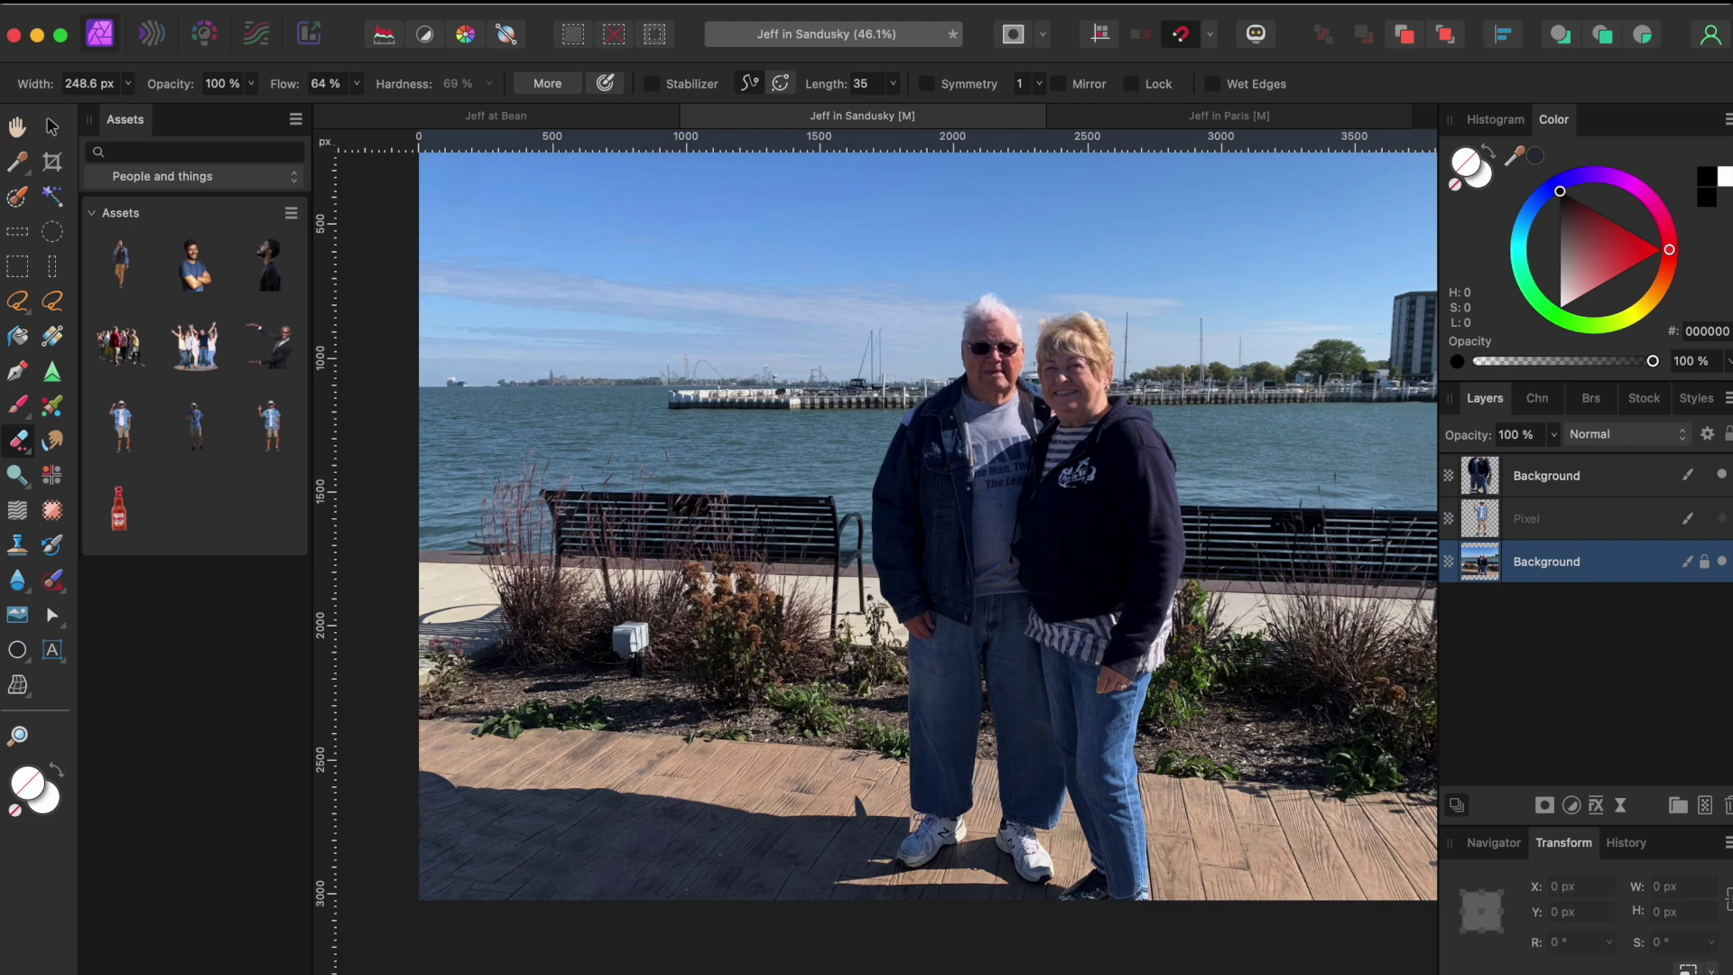
# Show the man's layer again, select it and zoom in on his feet.
pyautogui.click(1722, 518)
pyautogui.press('v')
pyautogui.click(913, 529)
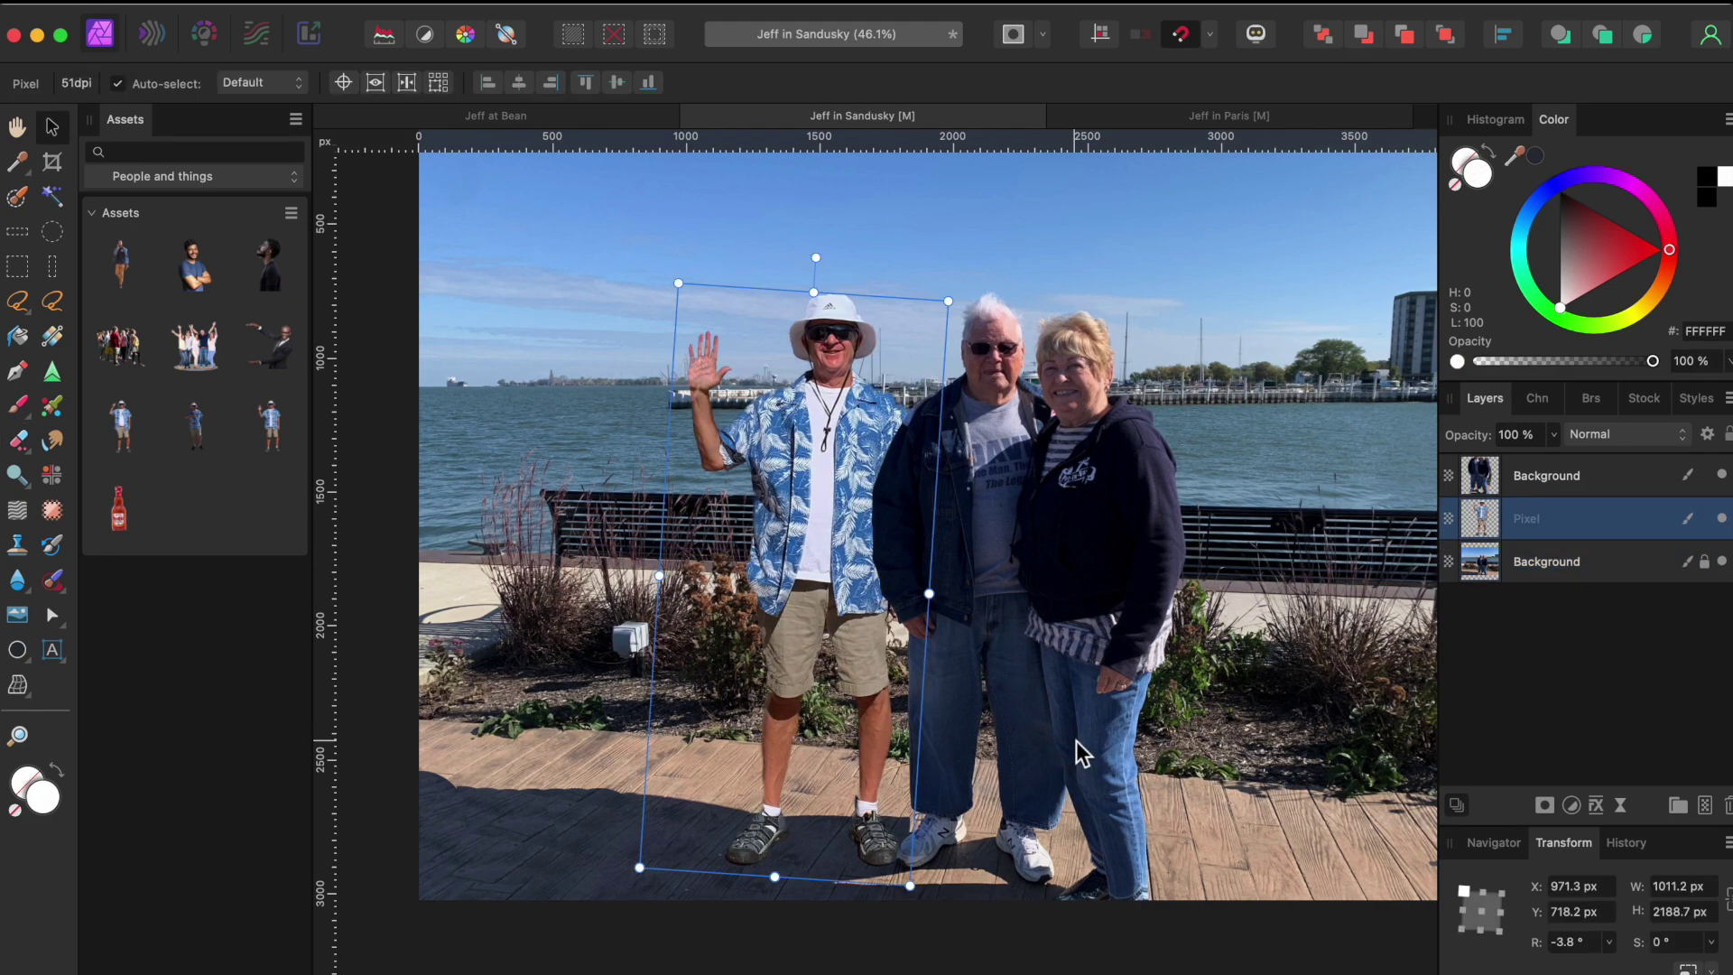
pyautogui.scroll(5, 1076, 740)
pyautogui.scroll(-3, 1076, 741)
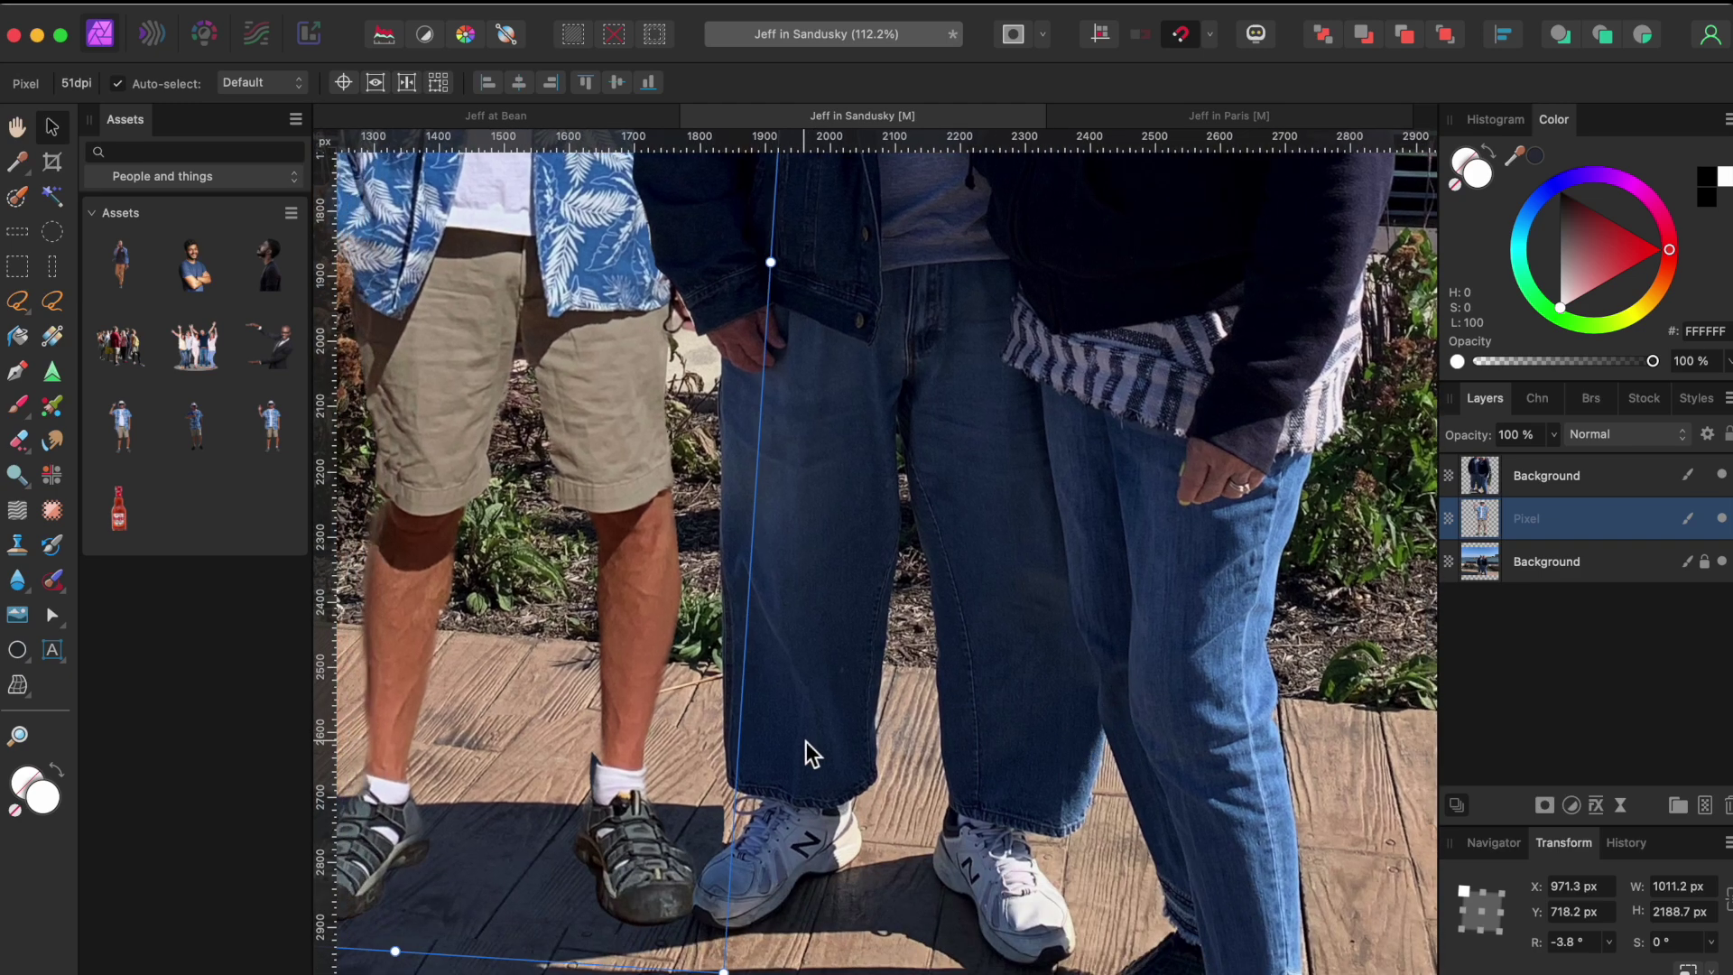
pyautogui.scroll(4, 805, 740)
pyautogui.scroll(-4, 805, 742)
pyautogui.hscroll(-3, 805, 742)
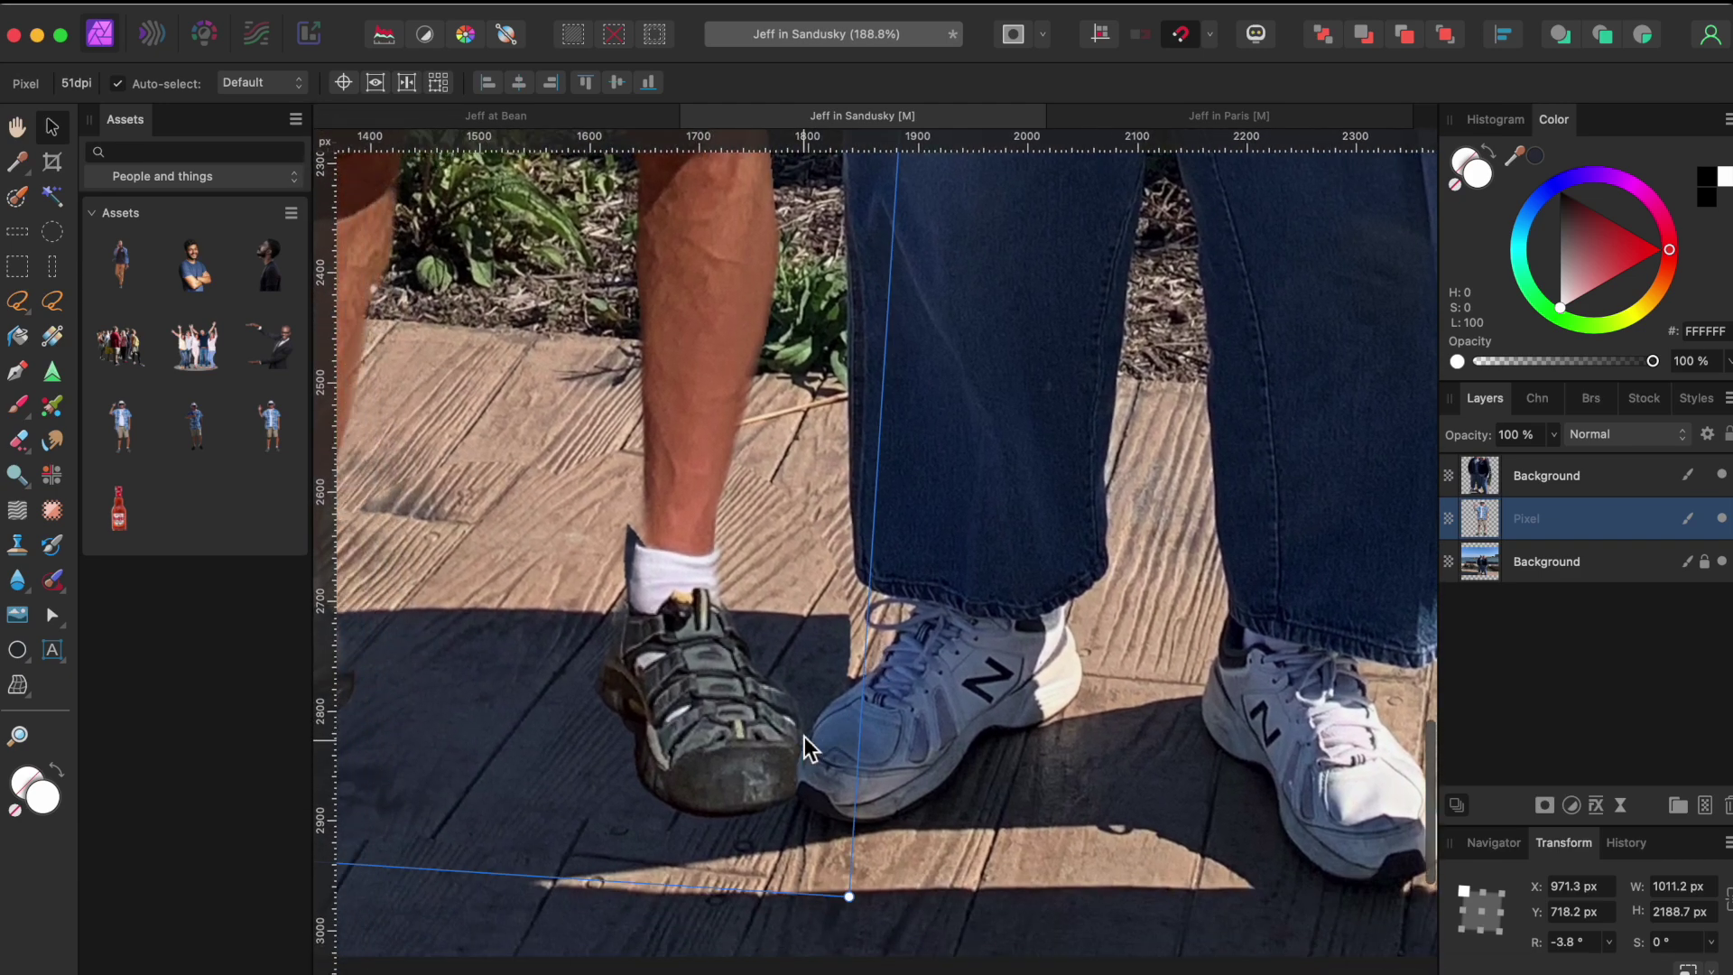
# Clone shadow from the shaded boardwalk onto the planks beside the sandals with a 59 px brush.
pyautogui.click(17, 546)
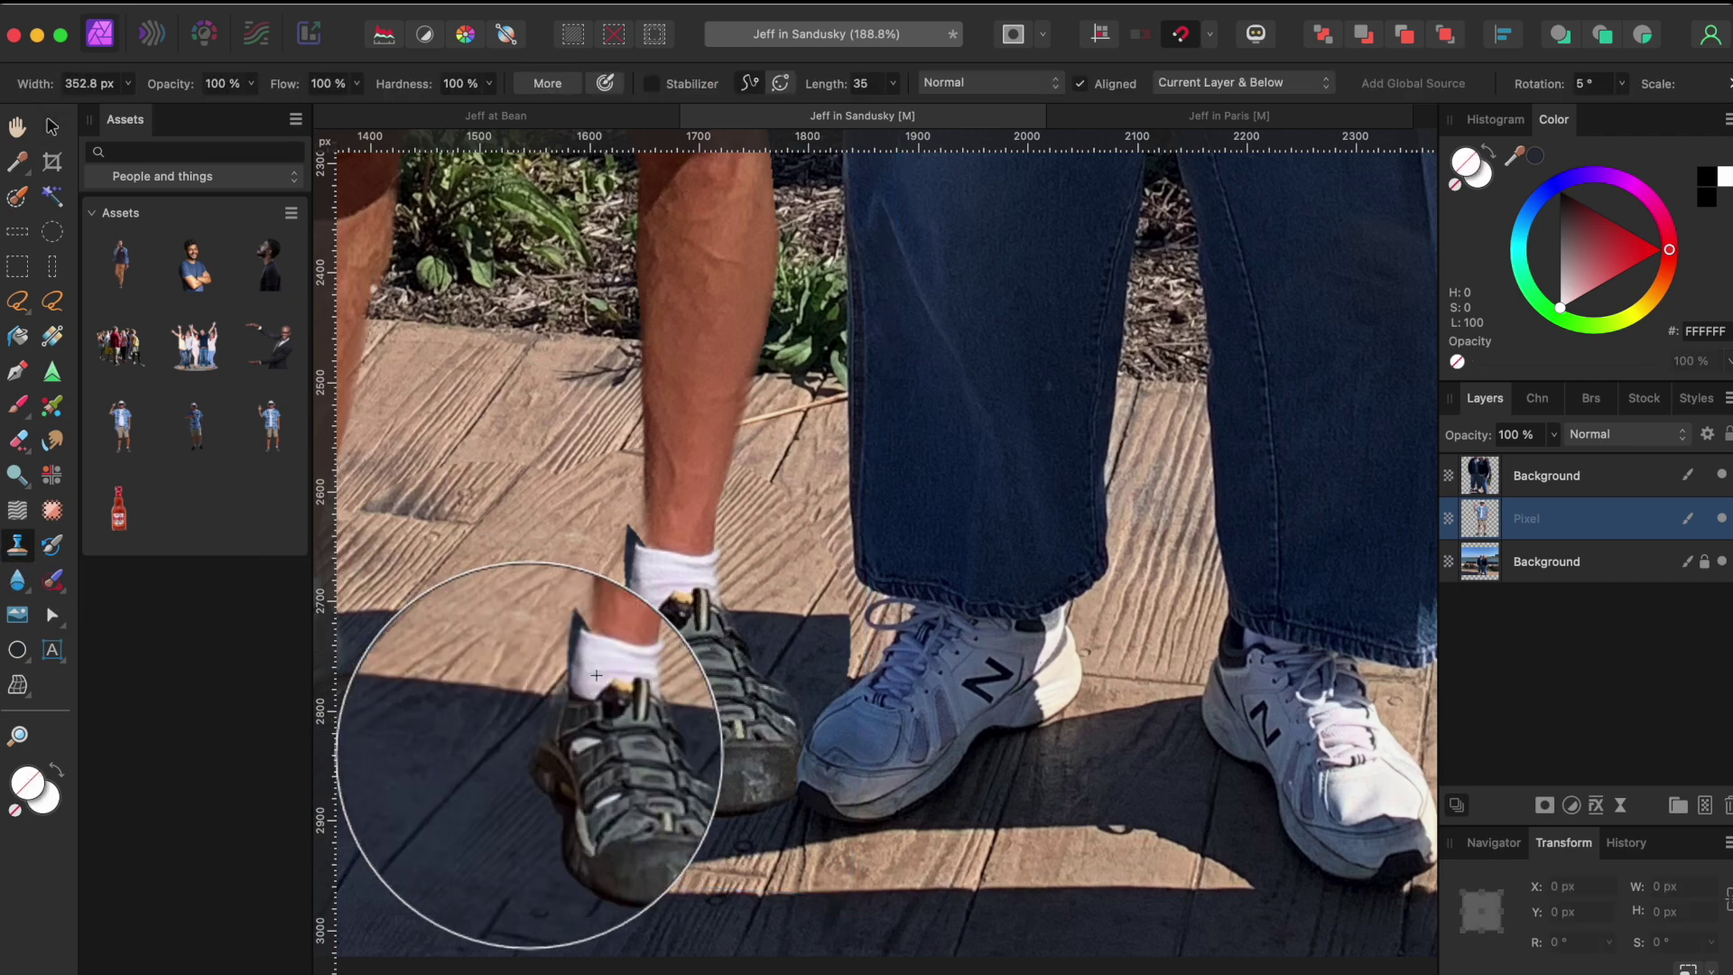
pyautogui.scroll(-1, 490, 733)
pyautogui.scroll(-3, 549, 662)
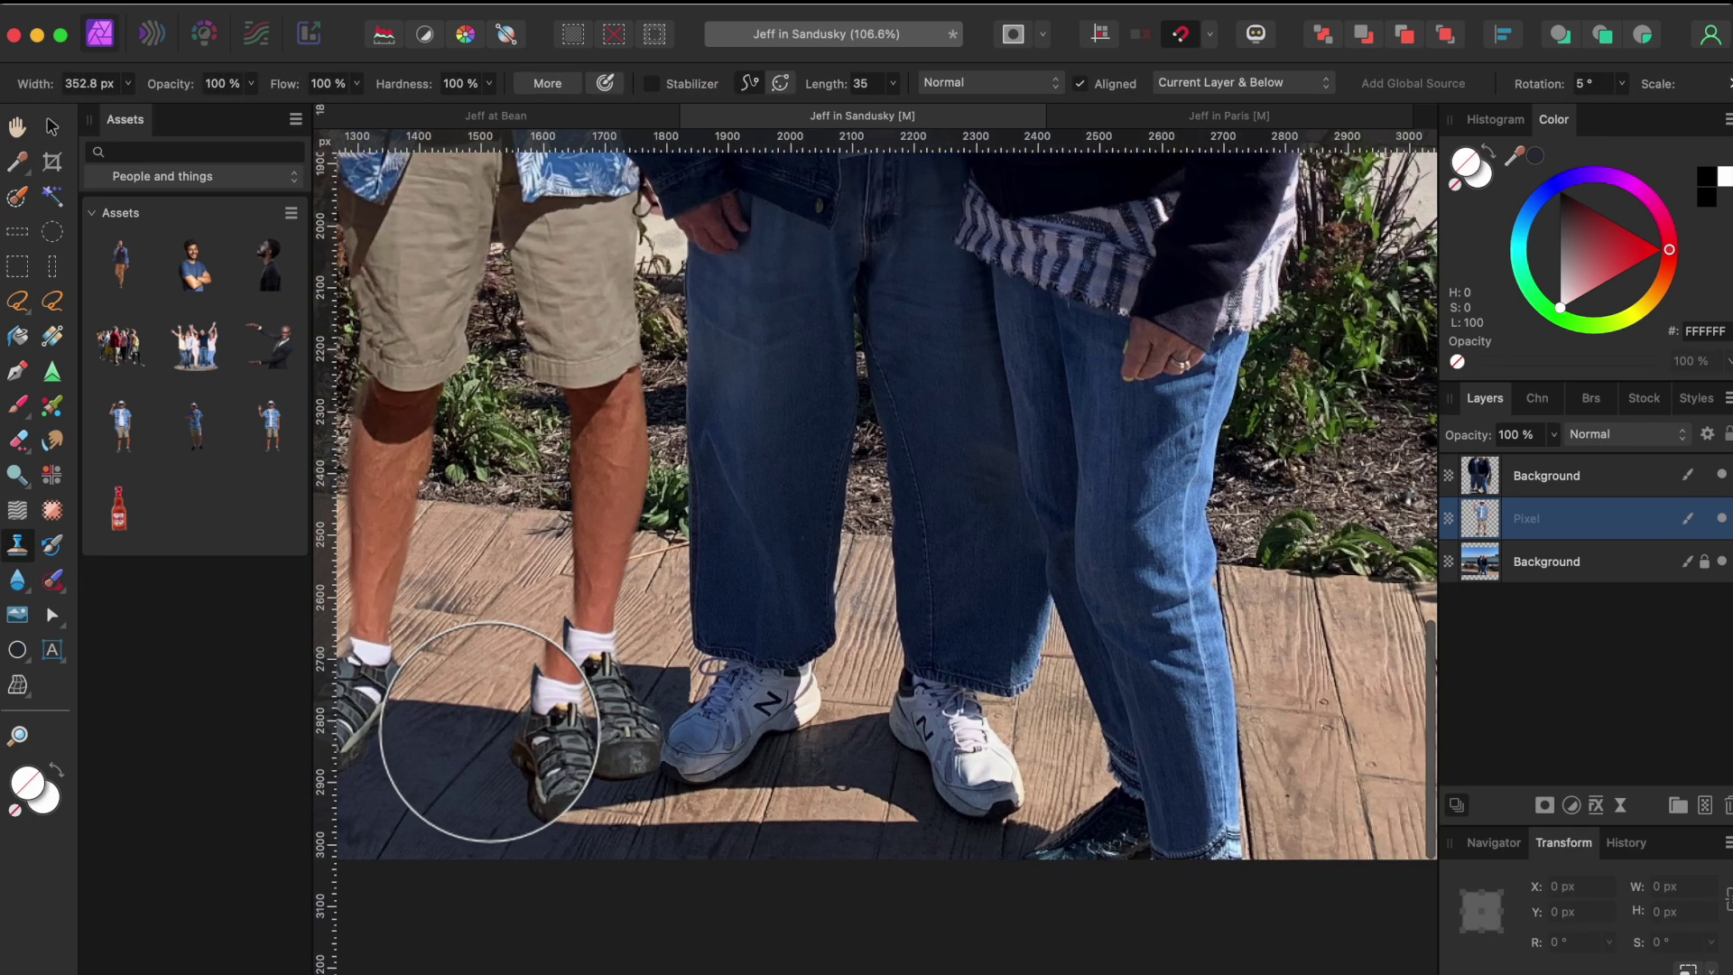
pyautogui.keyDown('alt'); pyautogui.click(469, 790); pyautogui.keyUp('alt')
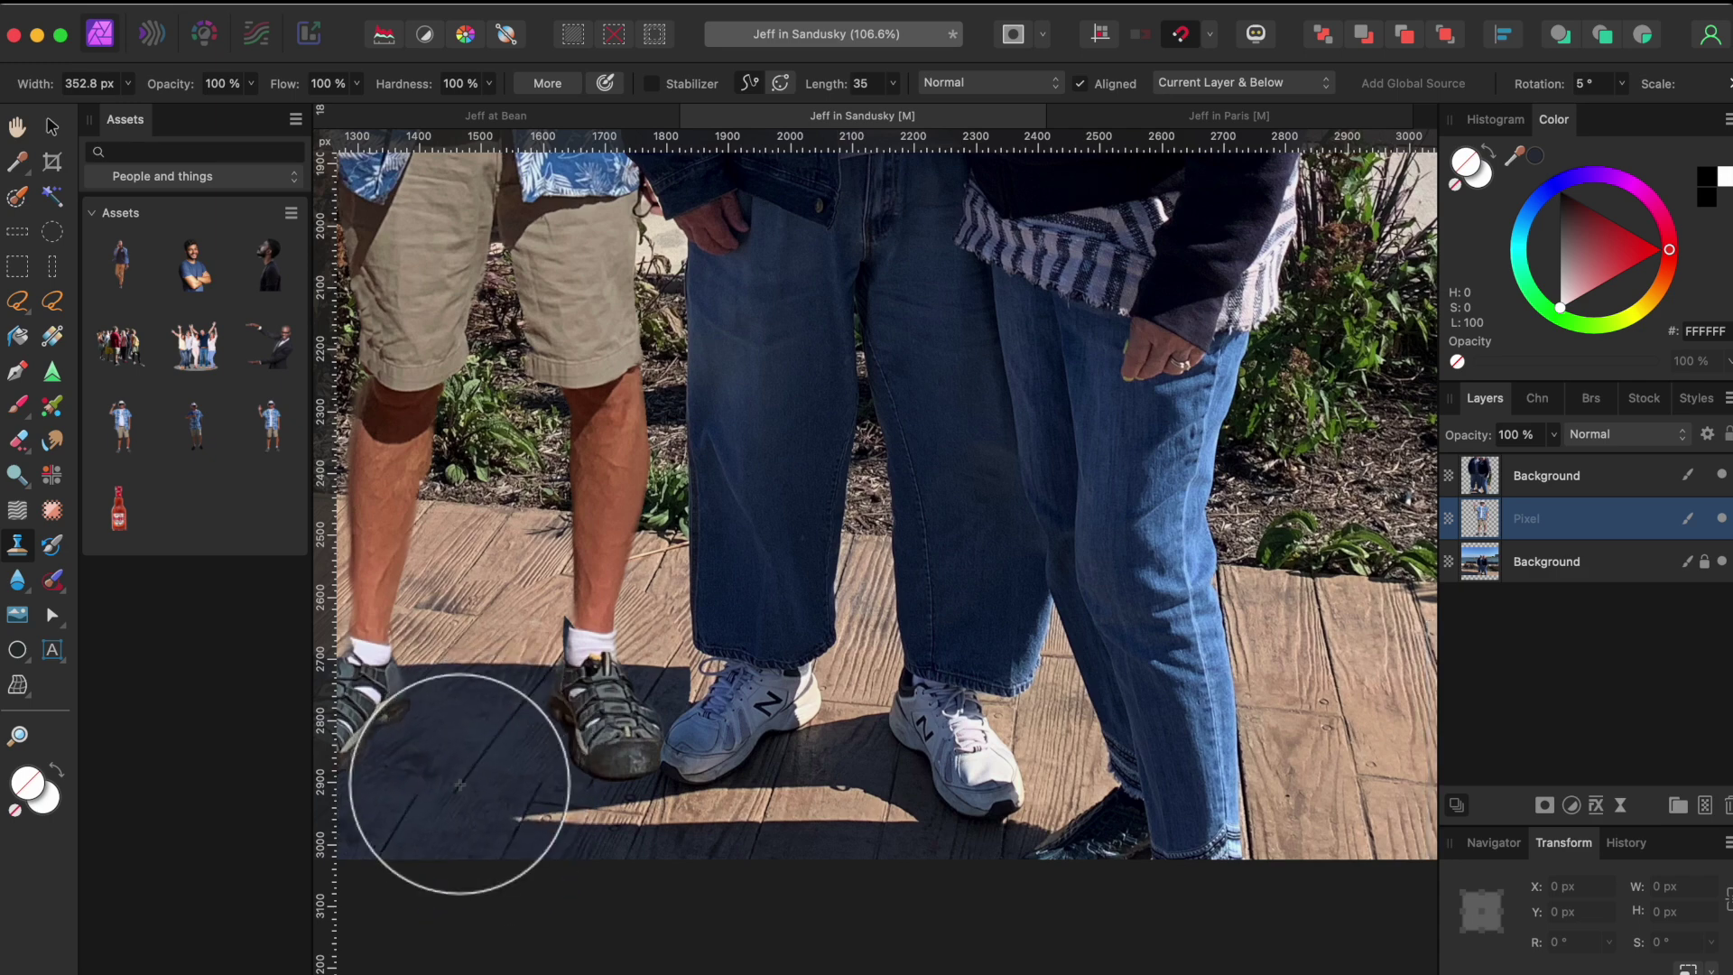
pyautogui.press('[')
pyautogui.press('[')
pyautogui.press('[')
pyautogui.press('[')
pyautogui.press('[')
pyautogui.press('[')
pyautogui.press('[')
pyautogui.press('[')
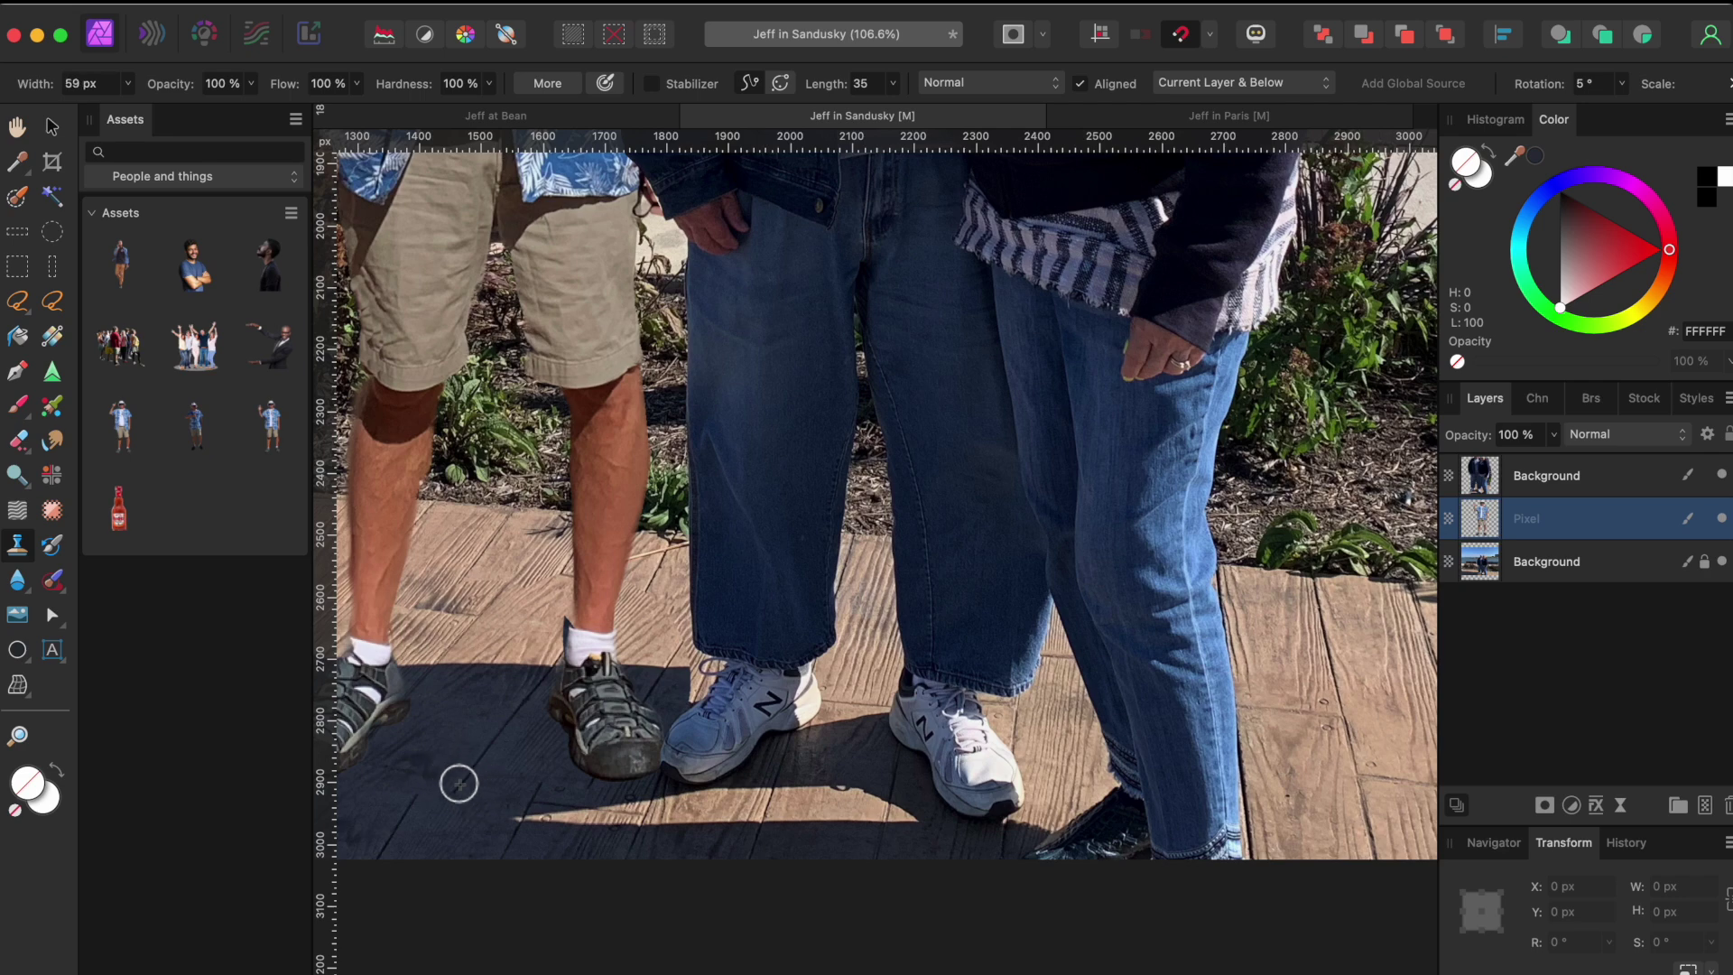
pyautogui.moveTo(687, 693); pyautogui.dragTo(714, 703)
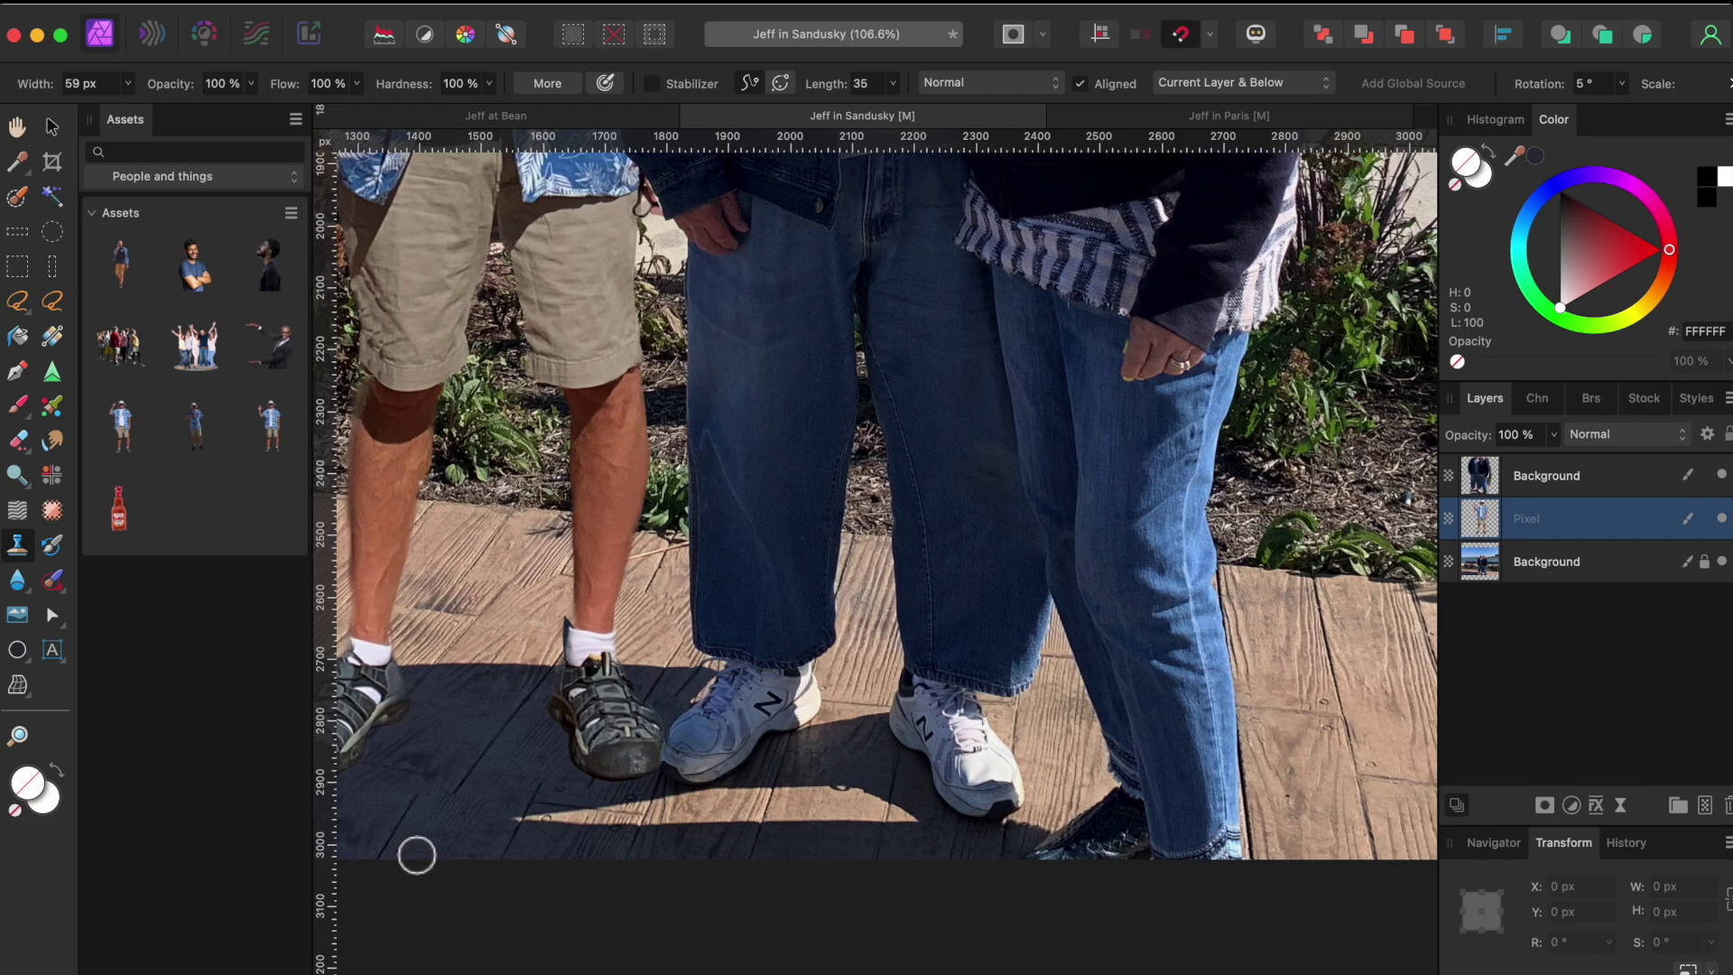
pyautogui.scroll(-10, 416, 855)
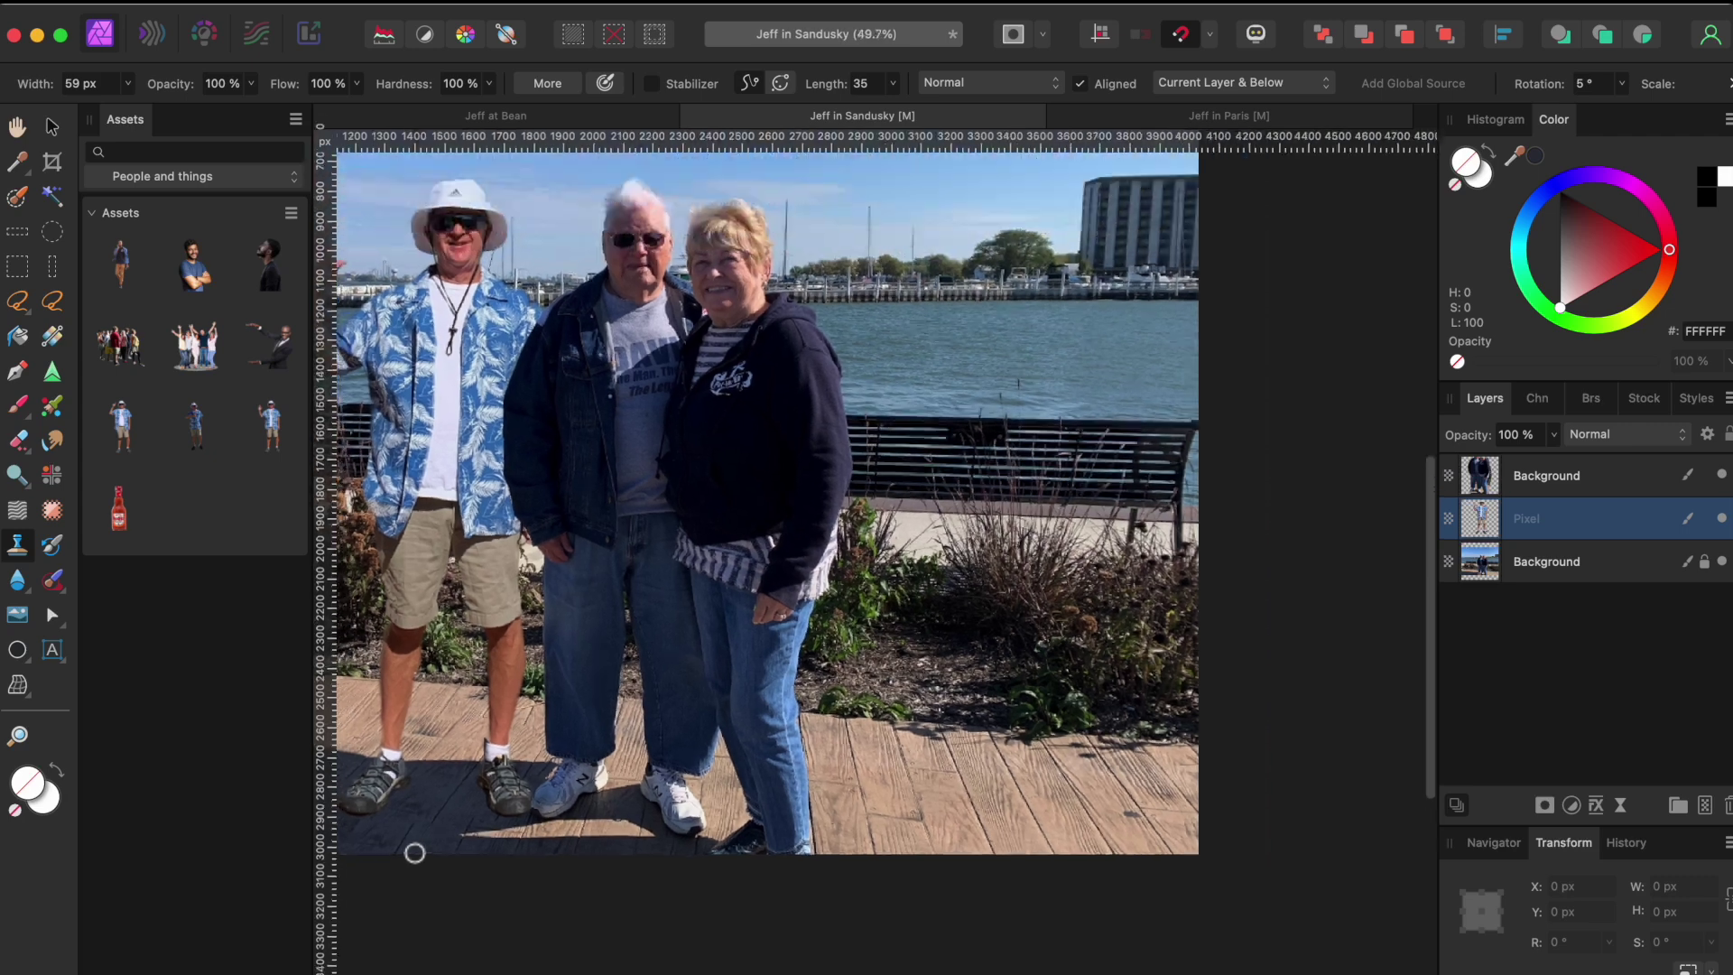
pyautogui.hscroll(-5, 424, 853)
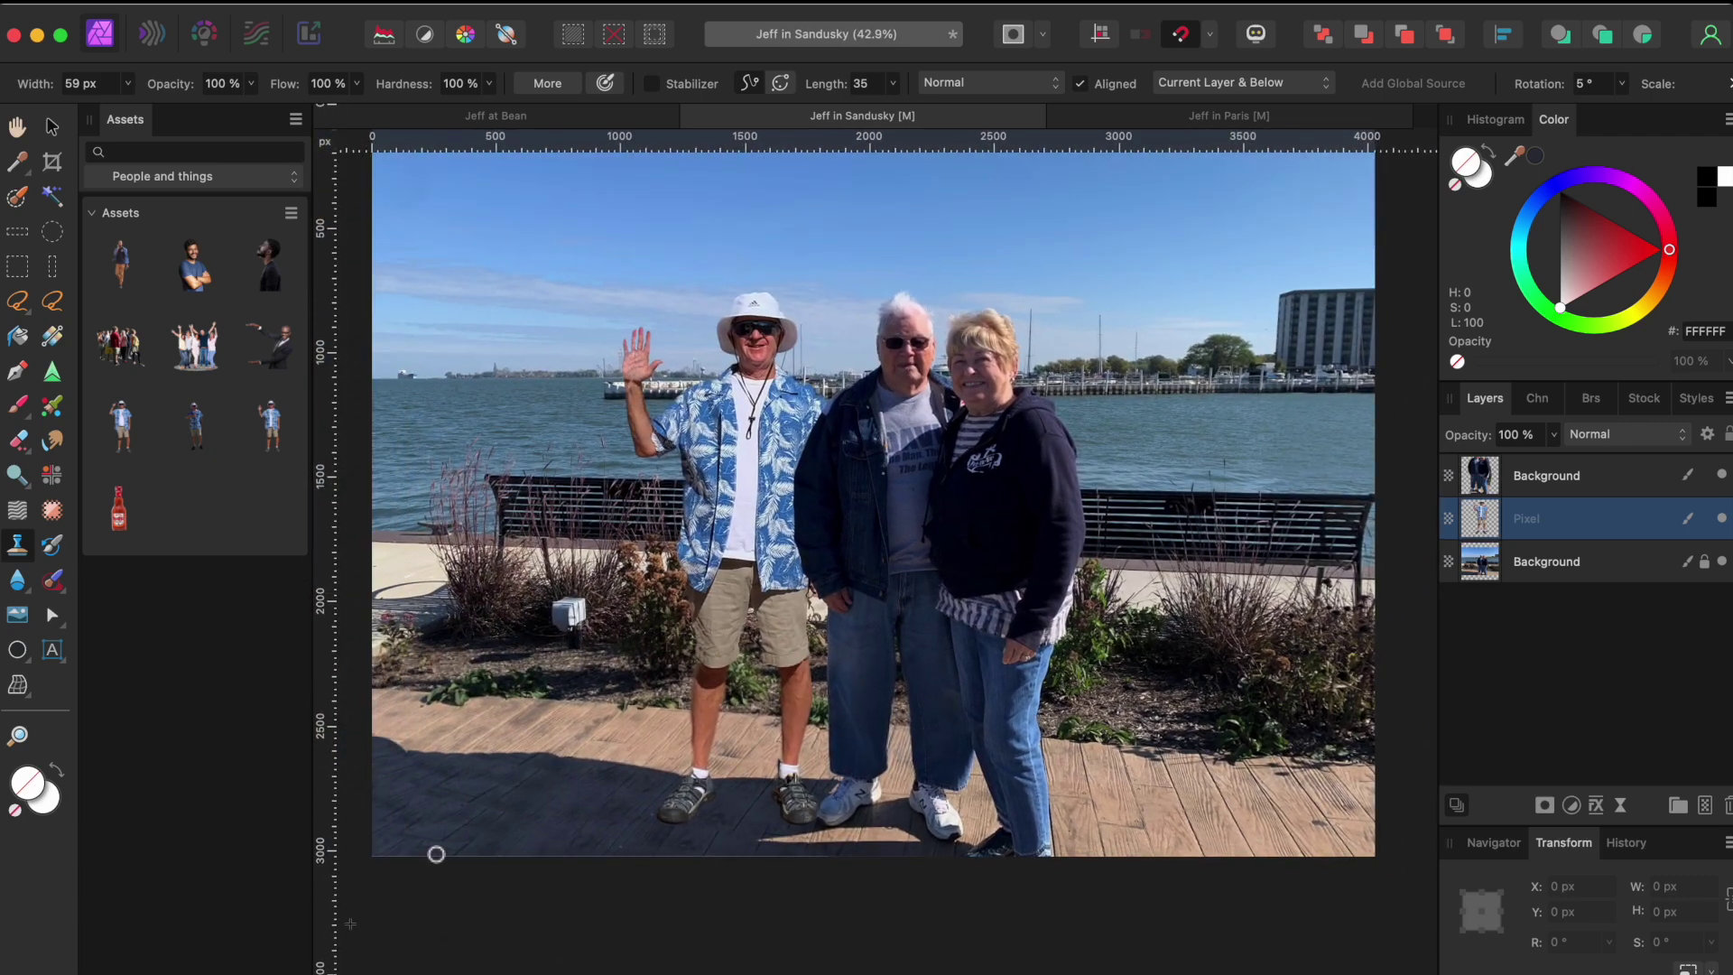
pyautogui.hscroll(-3, 624, 720)
pyautogui.scroll(1, 624, 720)
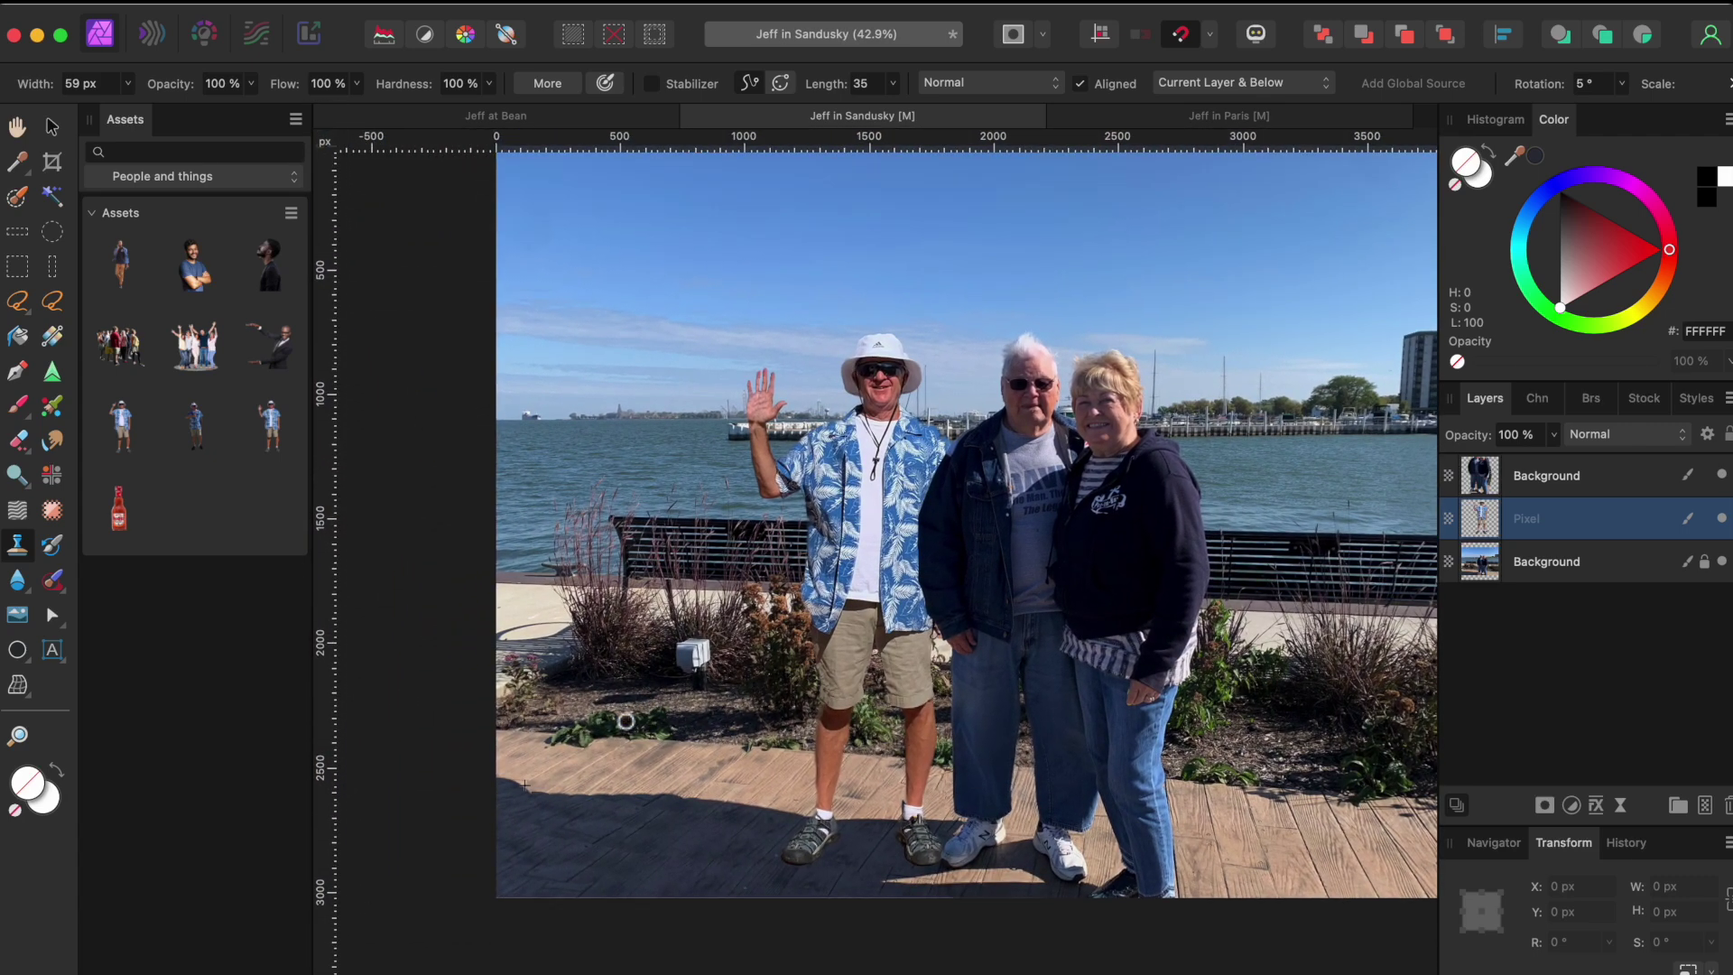
pyautogui.hscroll(1, 626, 720)
pyautogui.scroll(1, 626, 720)
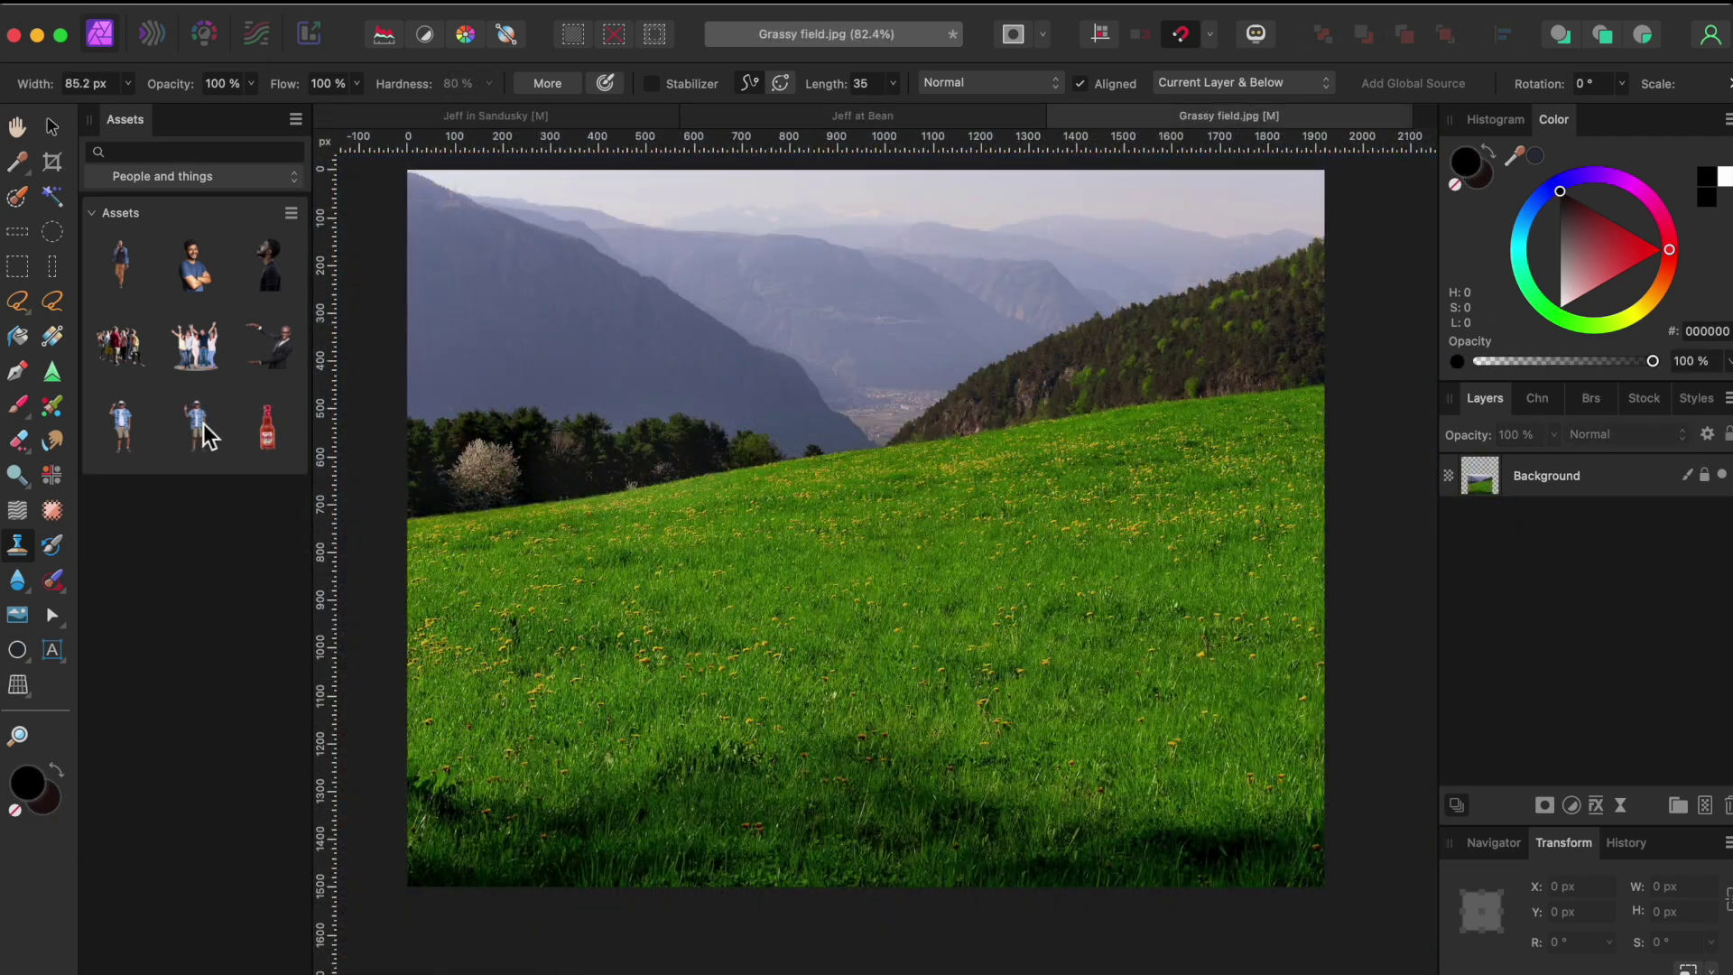
# Place the waving man centred on the grassy hillside at about 570.7 × 1235.2 px.
pyautogui.moveTo(196, 425); pyautogui.dragTo(869, 527)
pyautogui.moveTo(1009, 225); pyautogui.dragTo(999, 244)
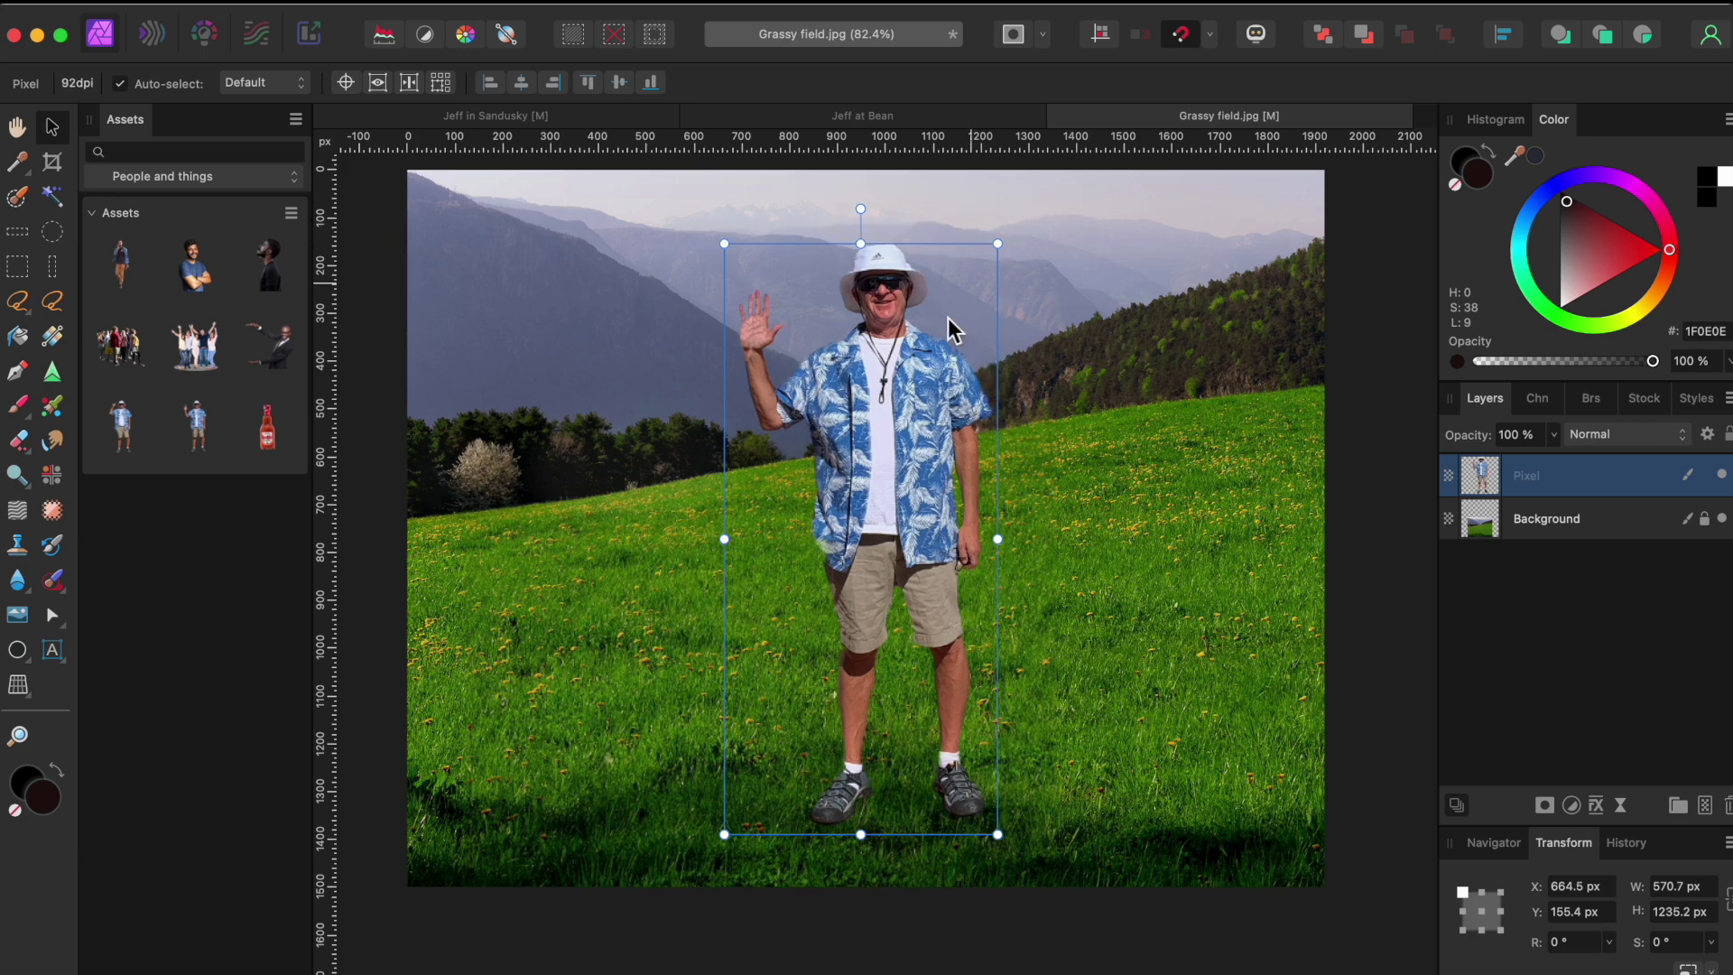
pyautogui.moveTo(845, 511); pyautogui.dragTo(852, 512)
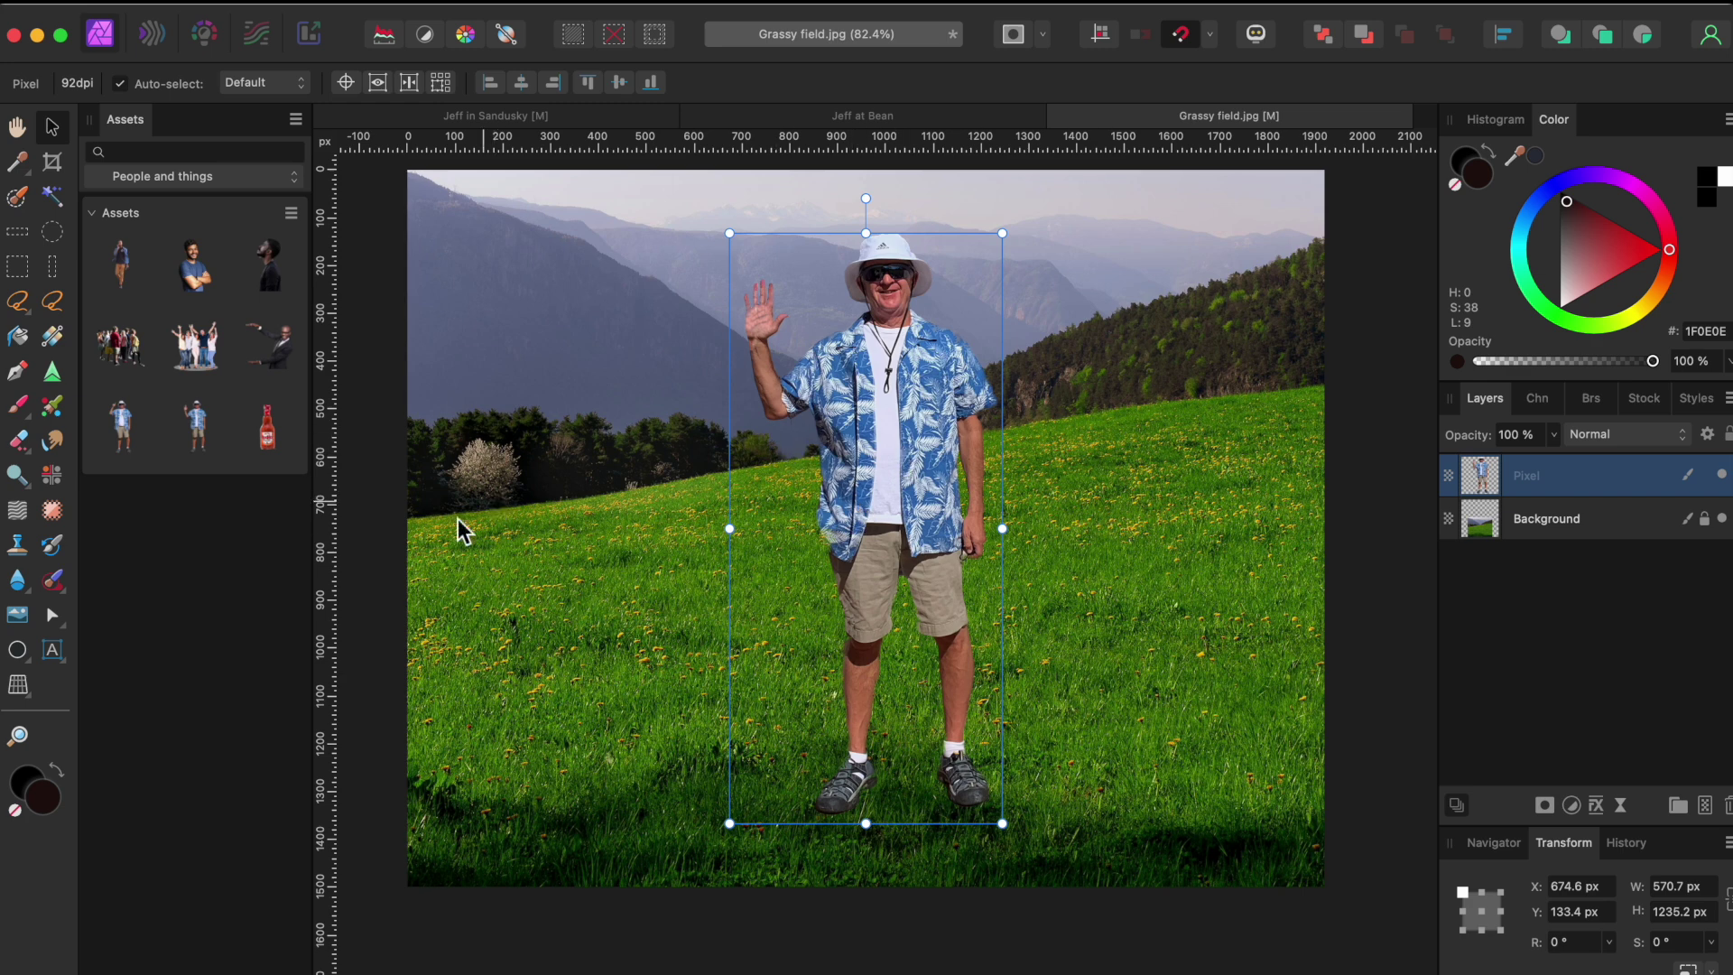
pyautogui.click(388, 551)
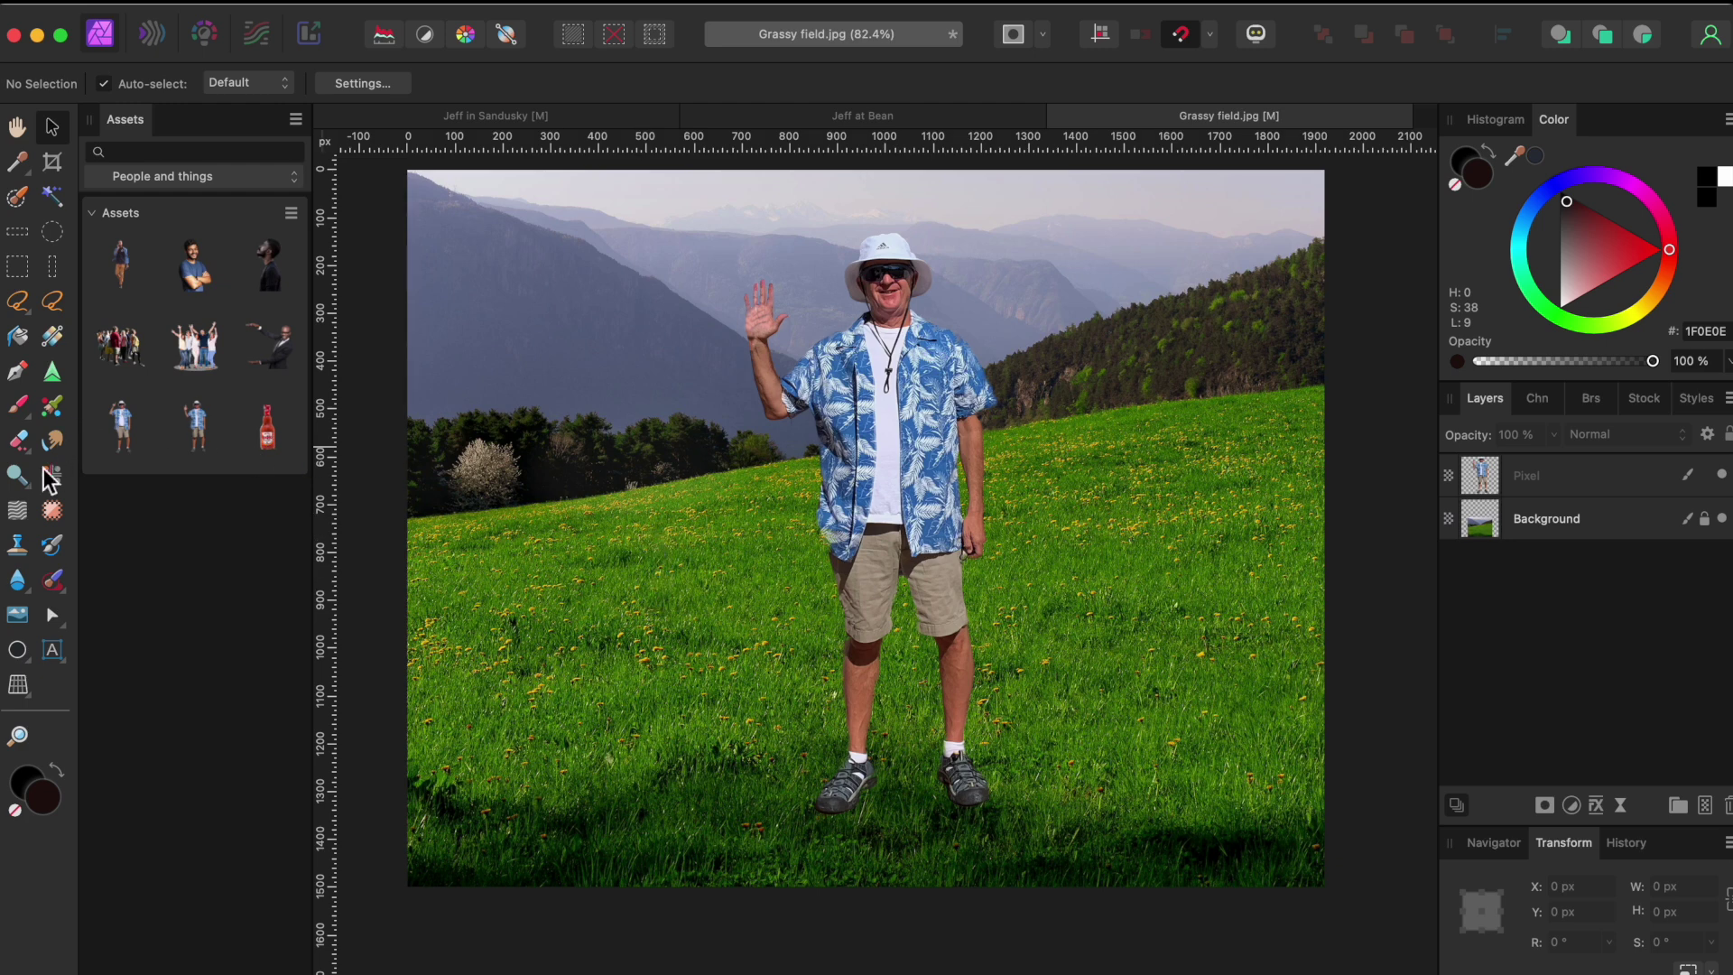
pyautogui.click(21, 547)
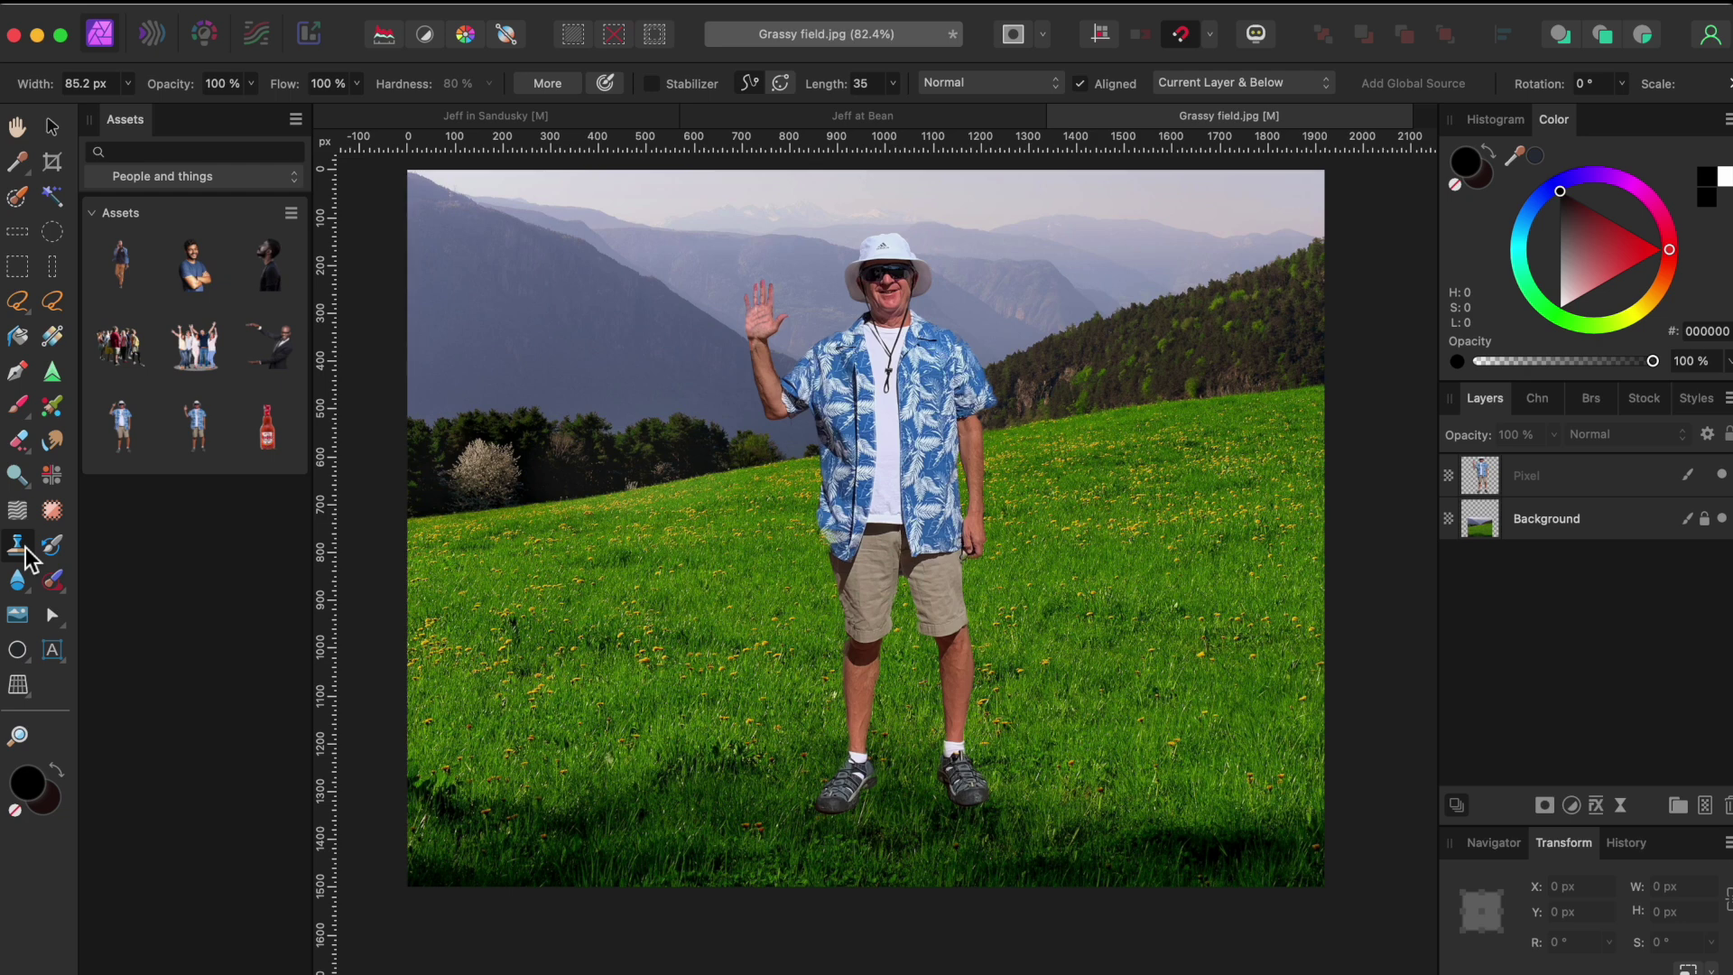
# Sample the grass on the Background layer as the clone source, then reselect the man's cut-out layer.
pyautogui.keyDown('alt'); pyautogui.click(1017, 434); pyautogui.keyUp('alt')
pyautogui.click(1575, 528)
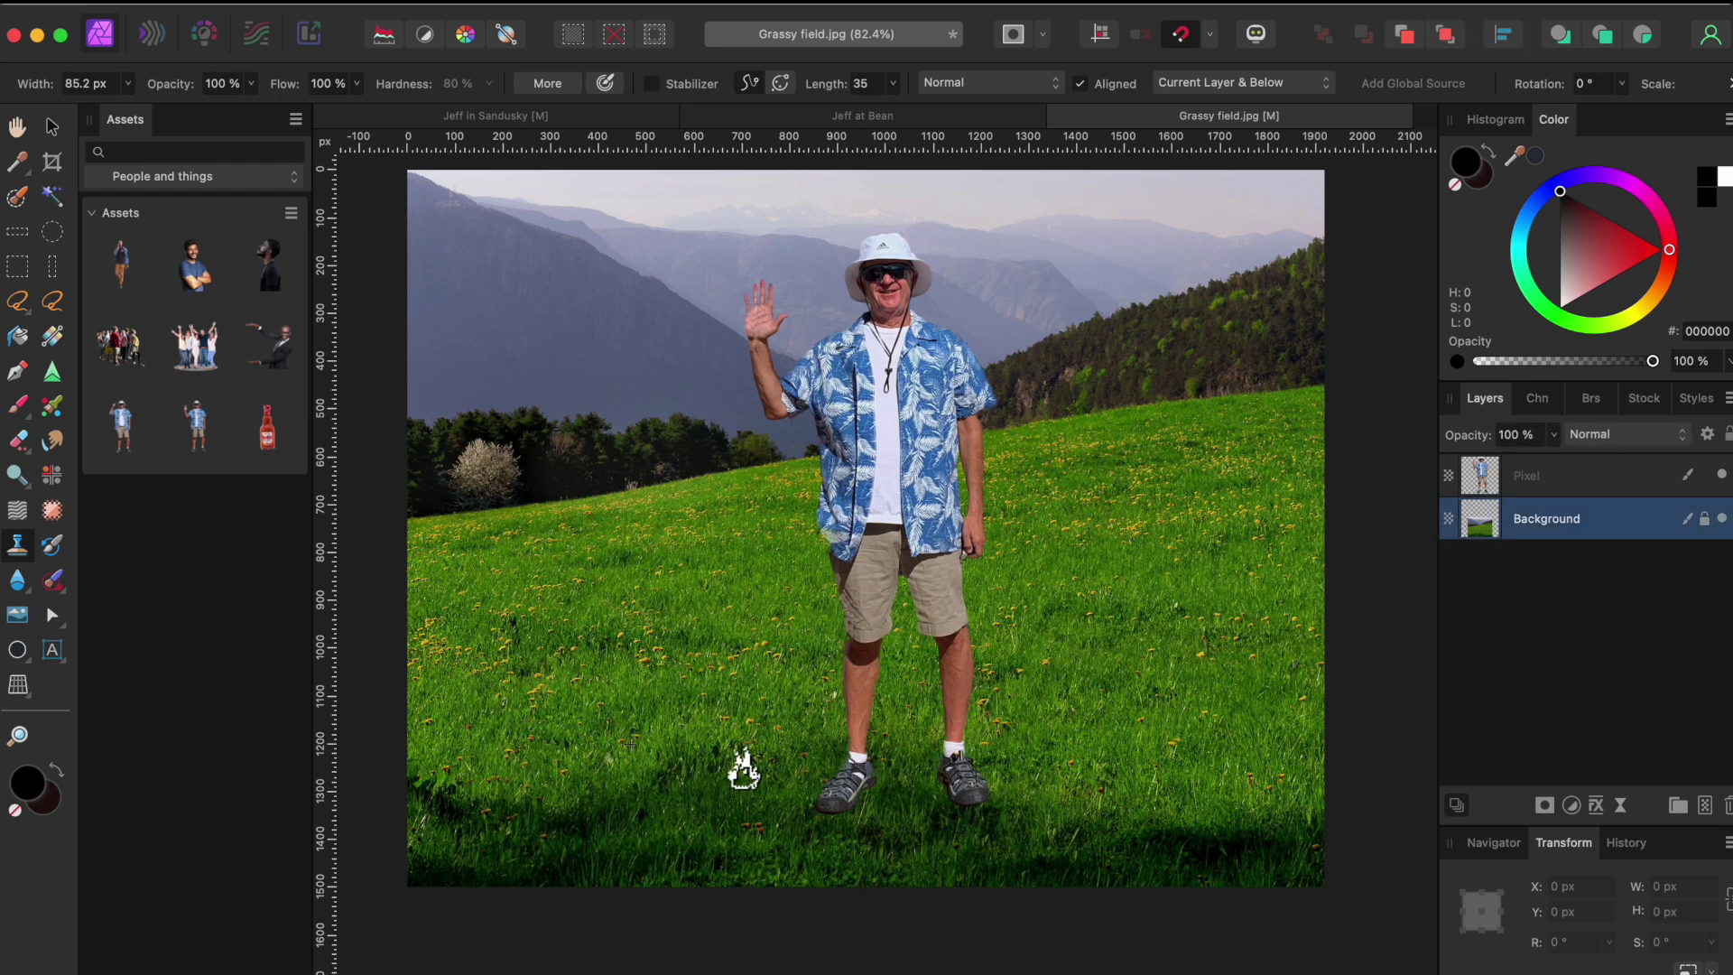
pyautogui.keyDown('alt'); pyautogui.click(676, 809); pyautogui.keyUp('alt')
pyautogui.scroll(10, 666, 808)
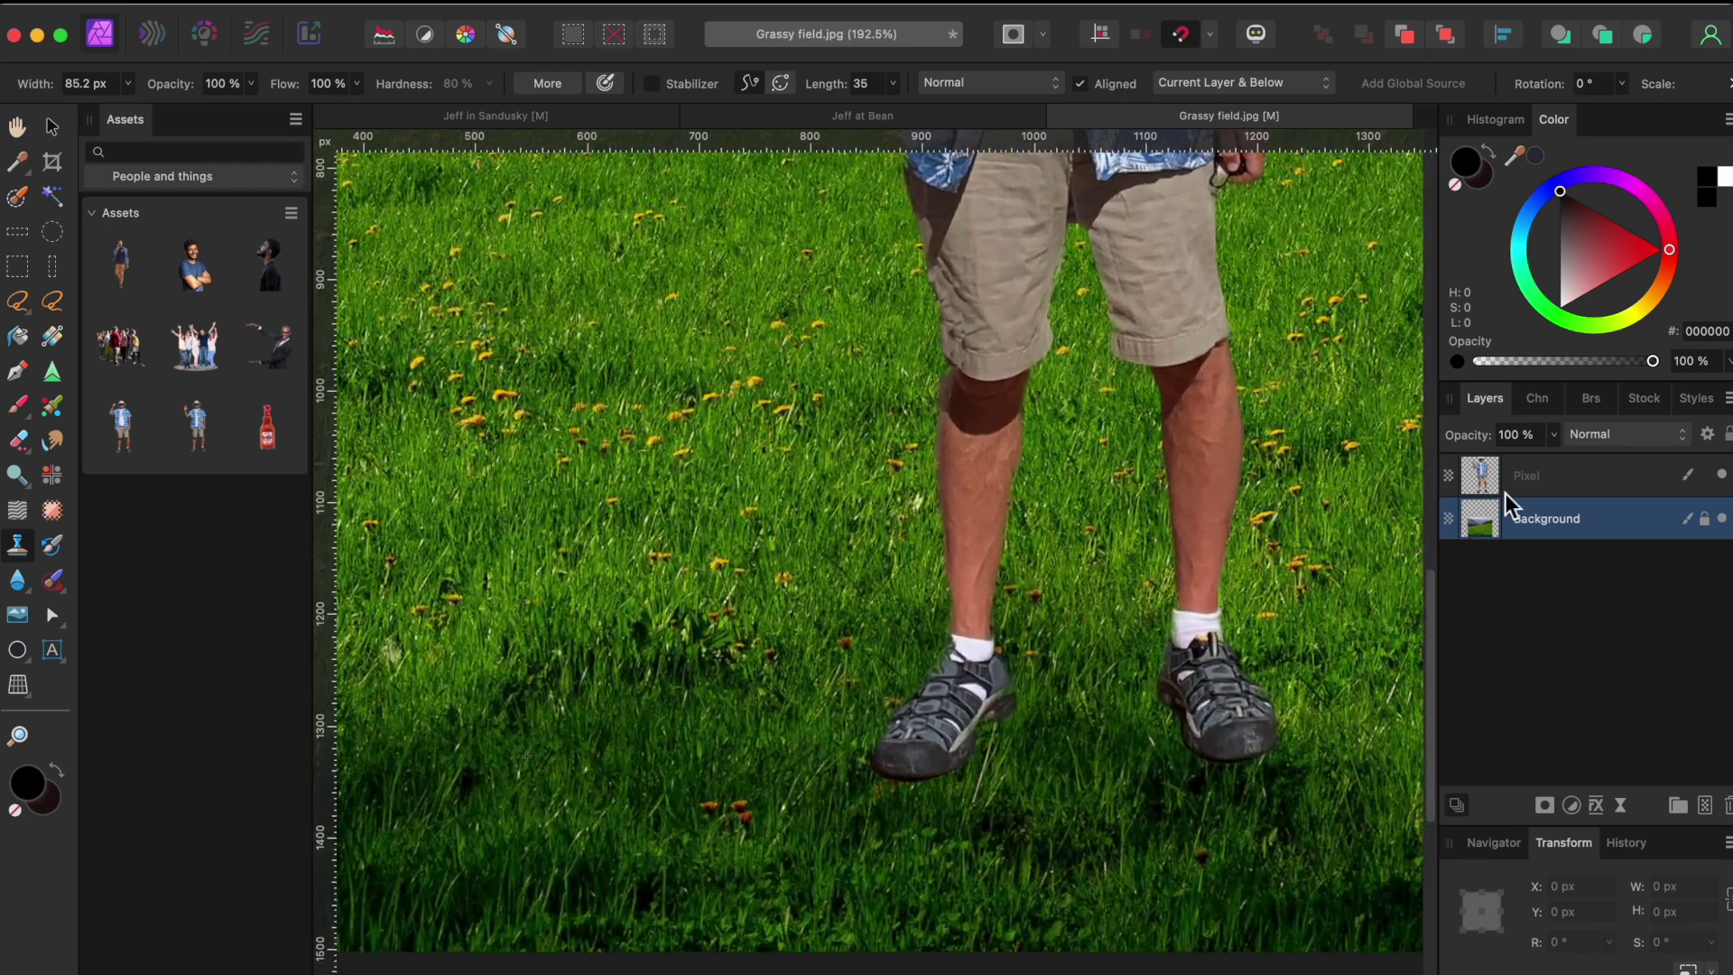
pyautogui.click(1547, 471)
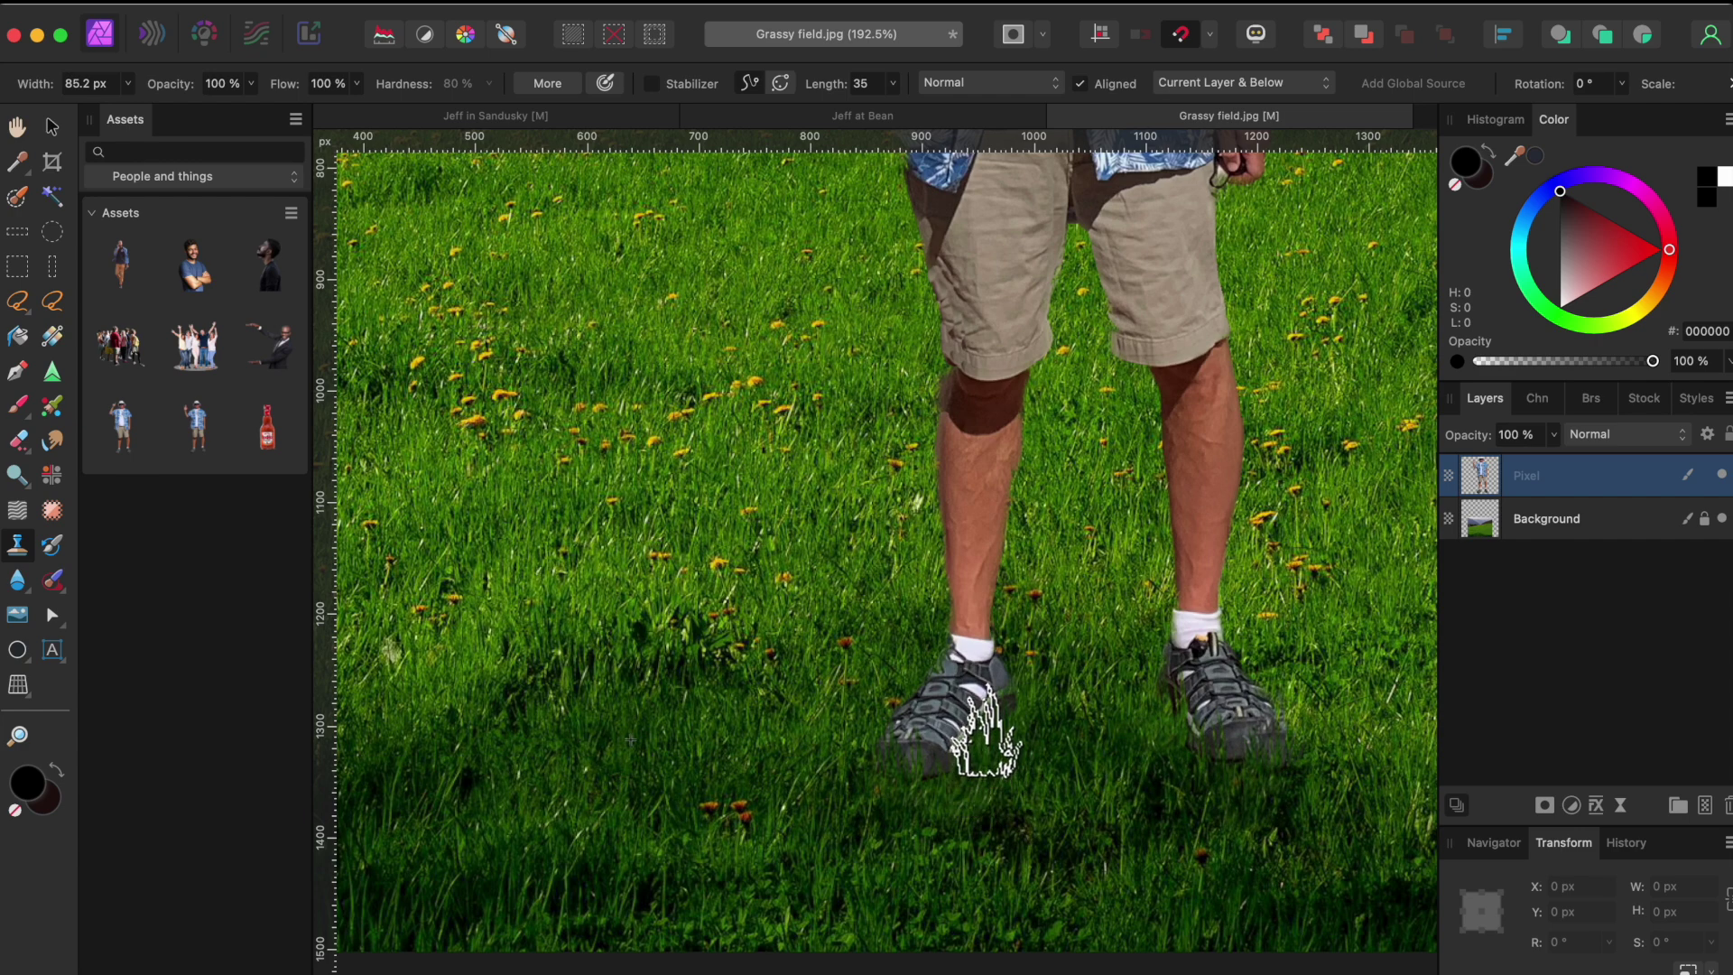
# Duplicate the man's cut-out layer with Cmd+J.
pyautogui.scroll(-6, 1035, 871)
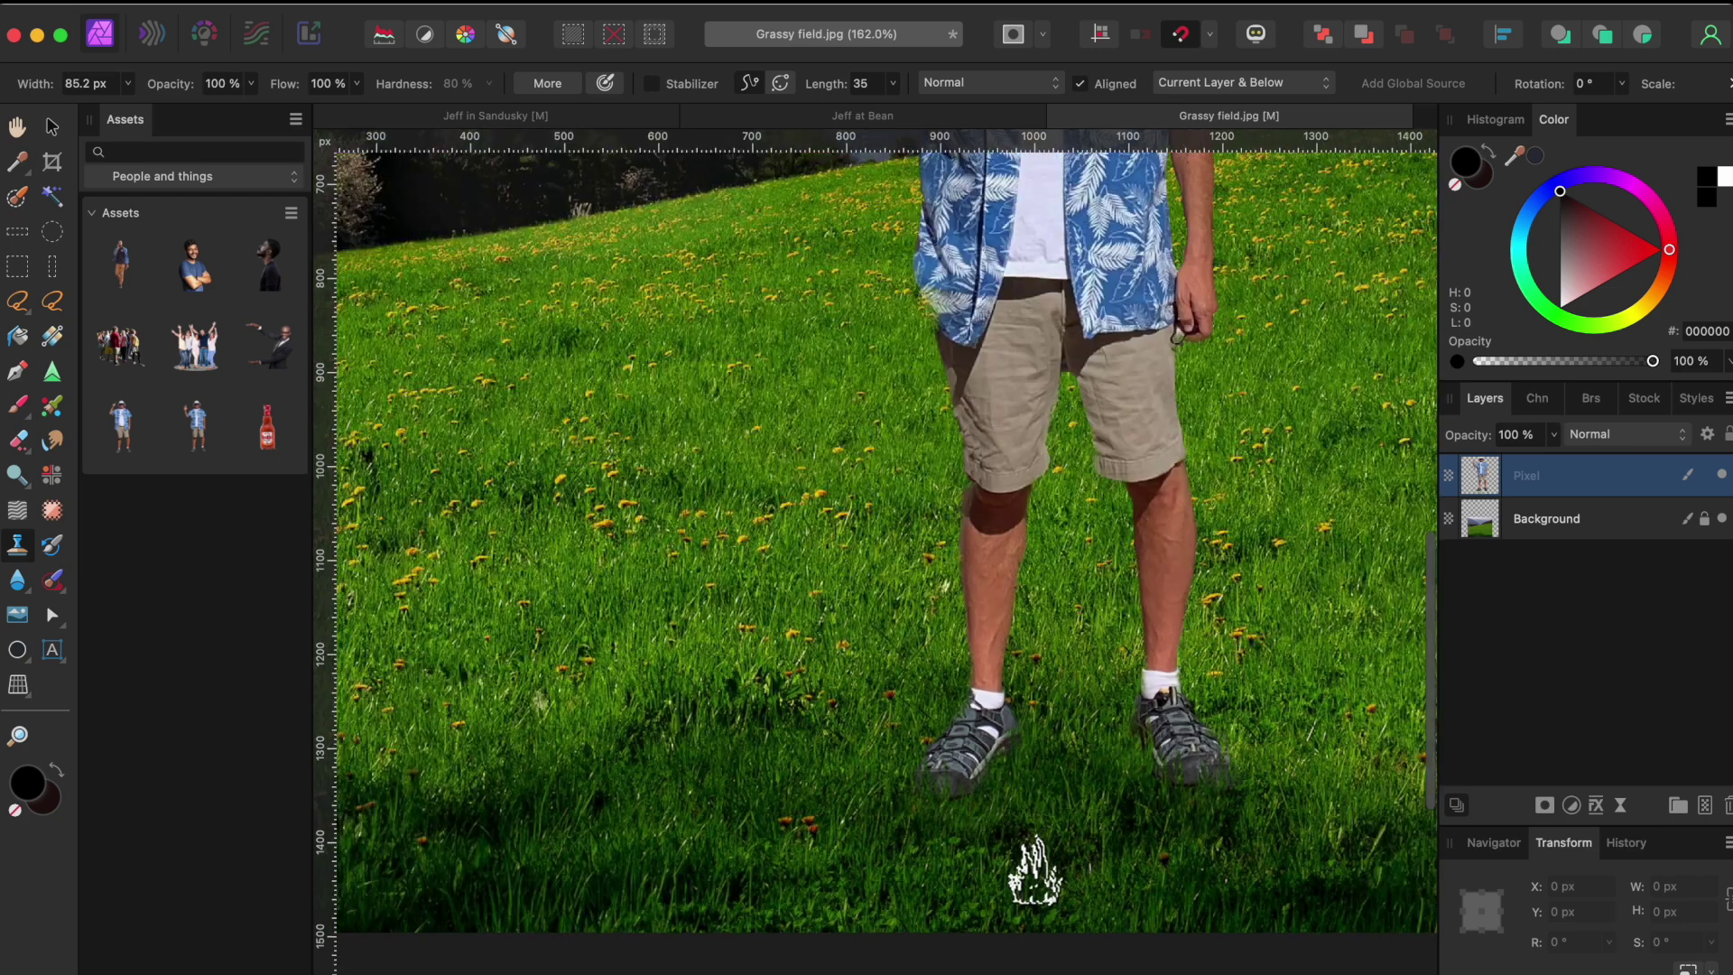
pyautogui.scroll(-3, 1036, 871)
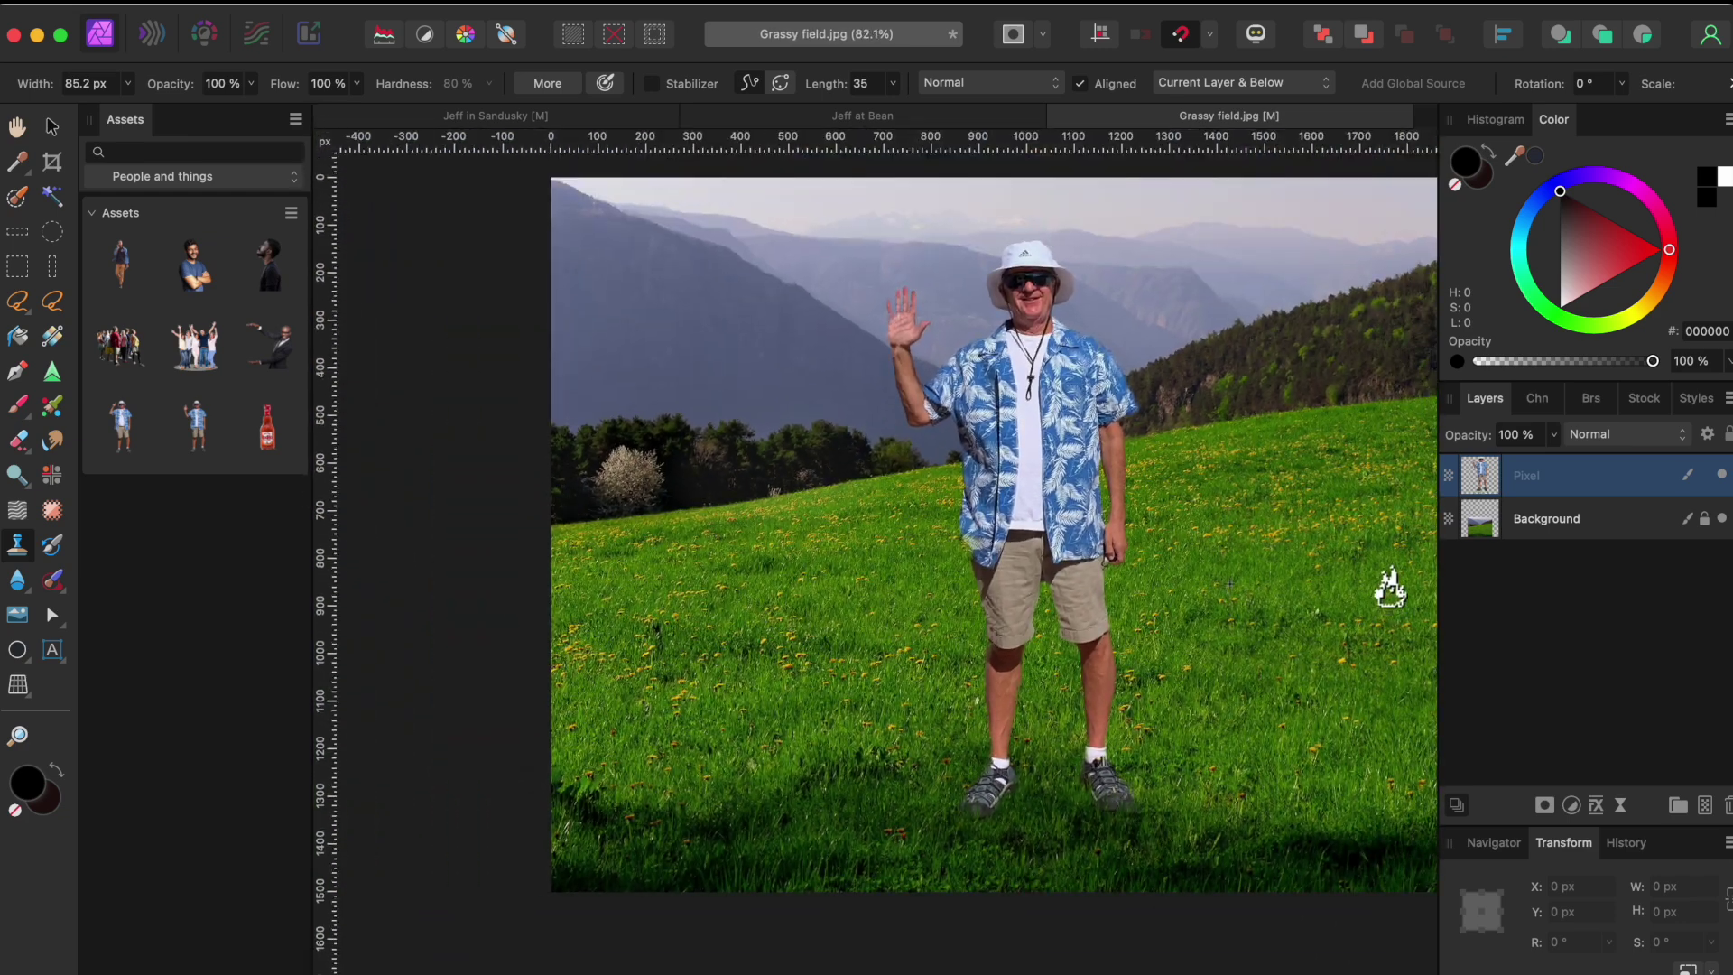
pyautogui.press('super+j')
# Drag the duplicate's top corners down with the Perspective tool to lay it flat on the grass.
pyautogui.click(1541, 519)
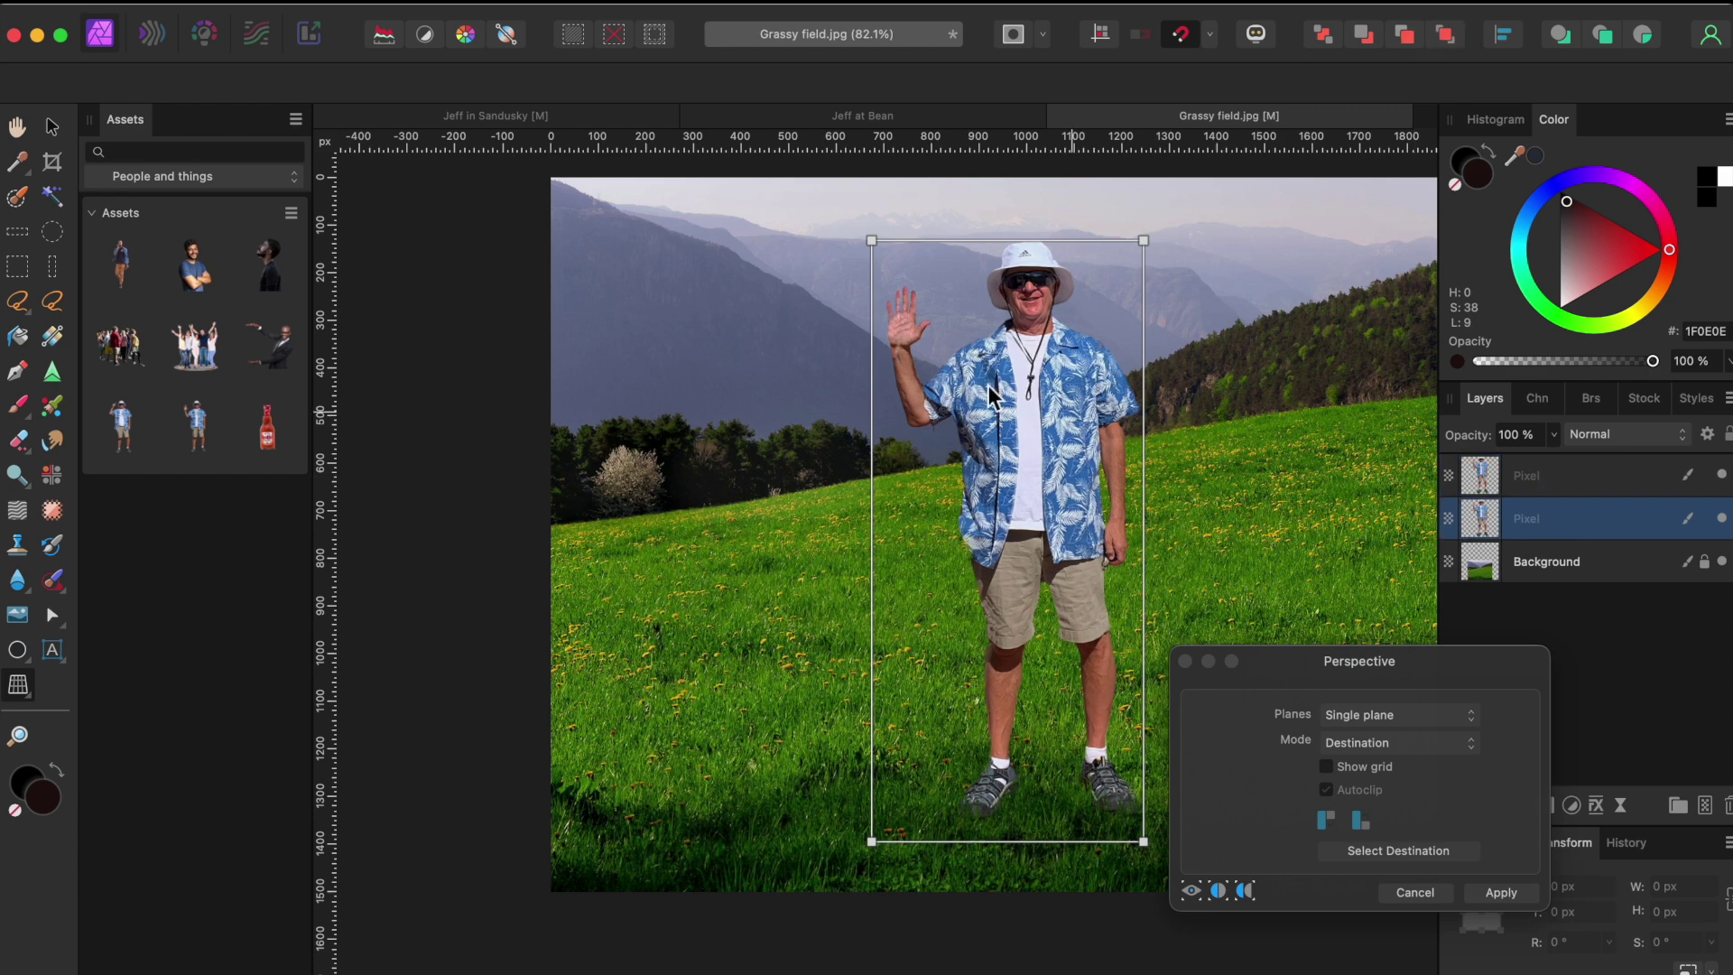
pyautogui.moveTo(872, 241); pyautogui.dragTo(858, 524)
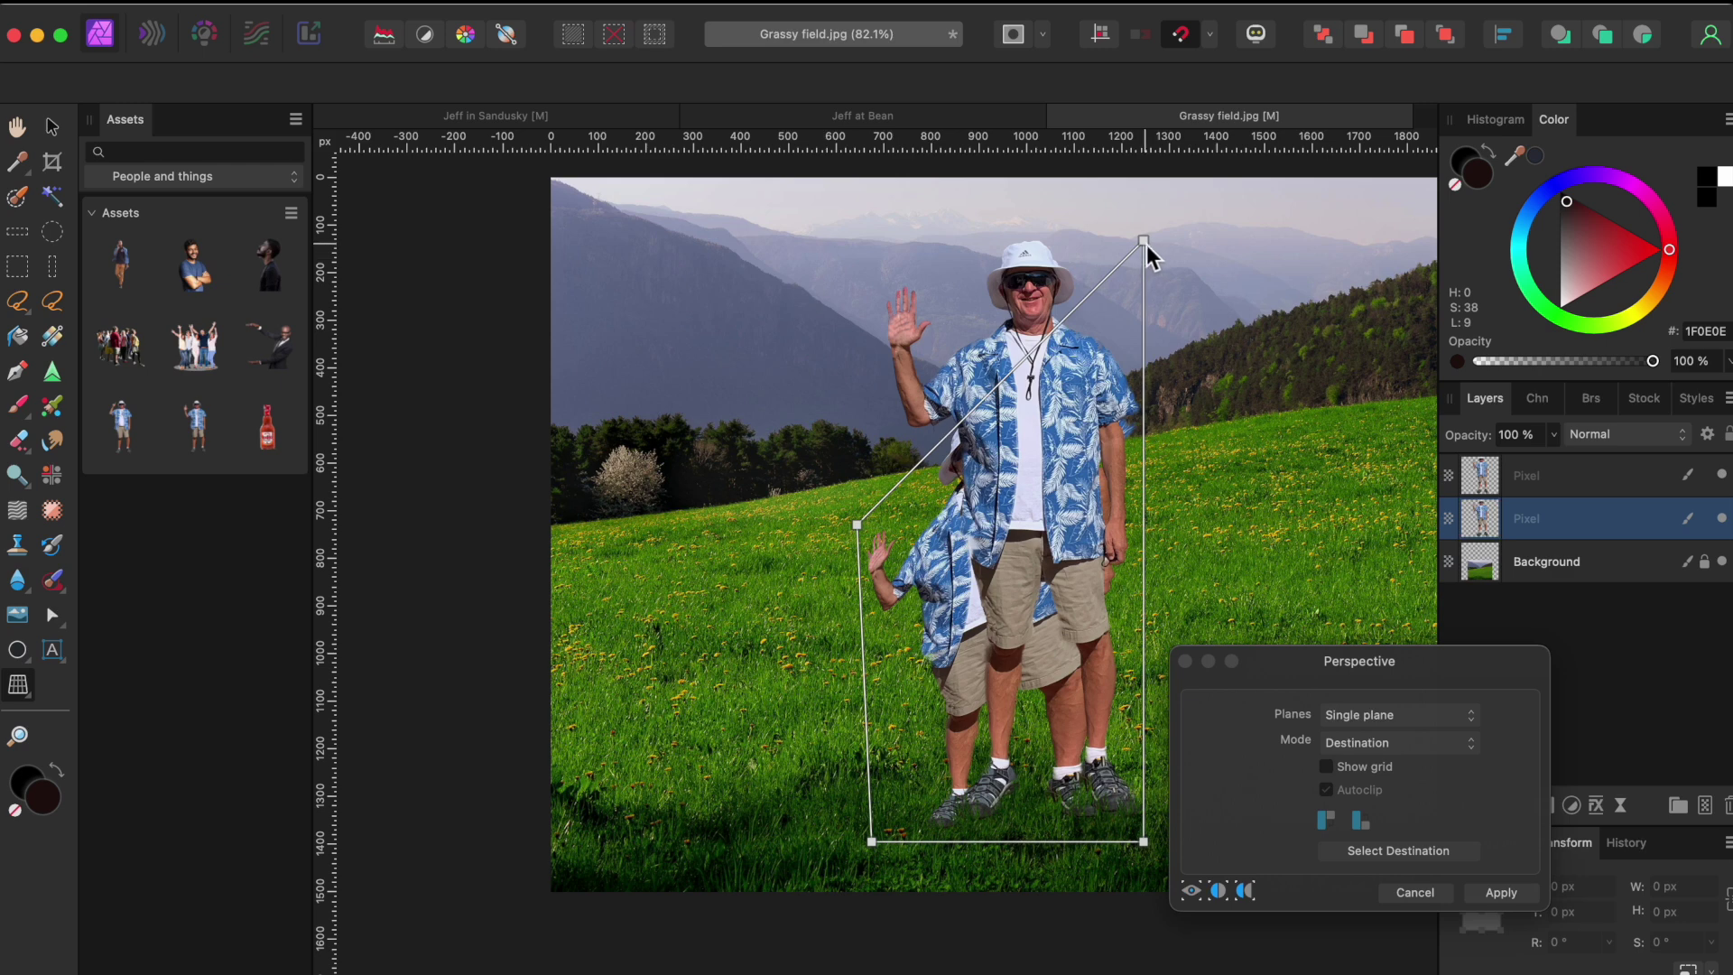
pyautogui.moveTo(1144, 243); pyautogui.dragTo(1121, 587)
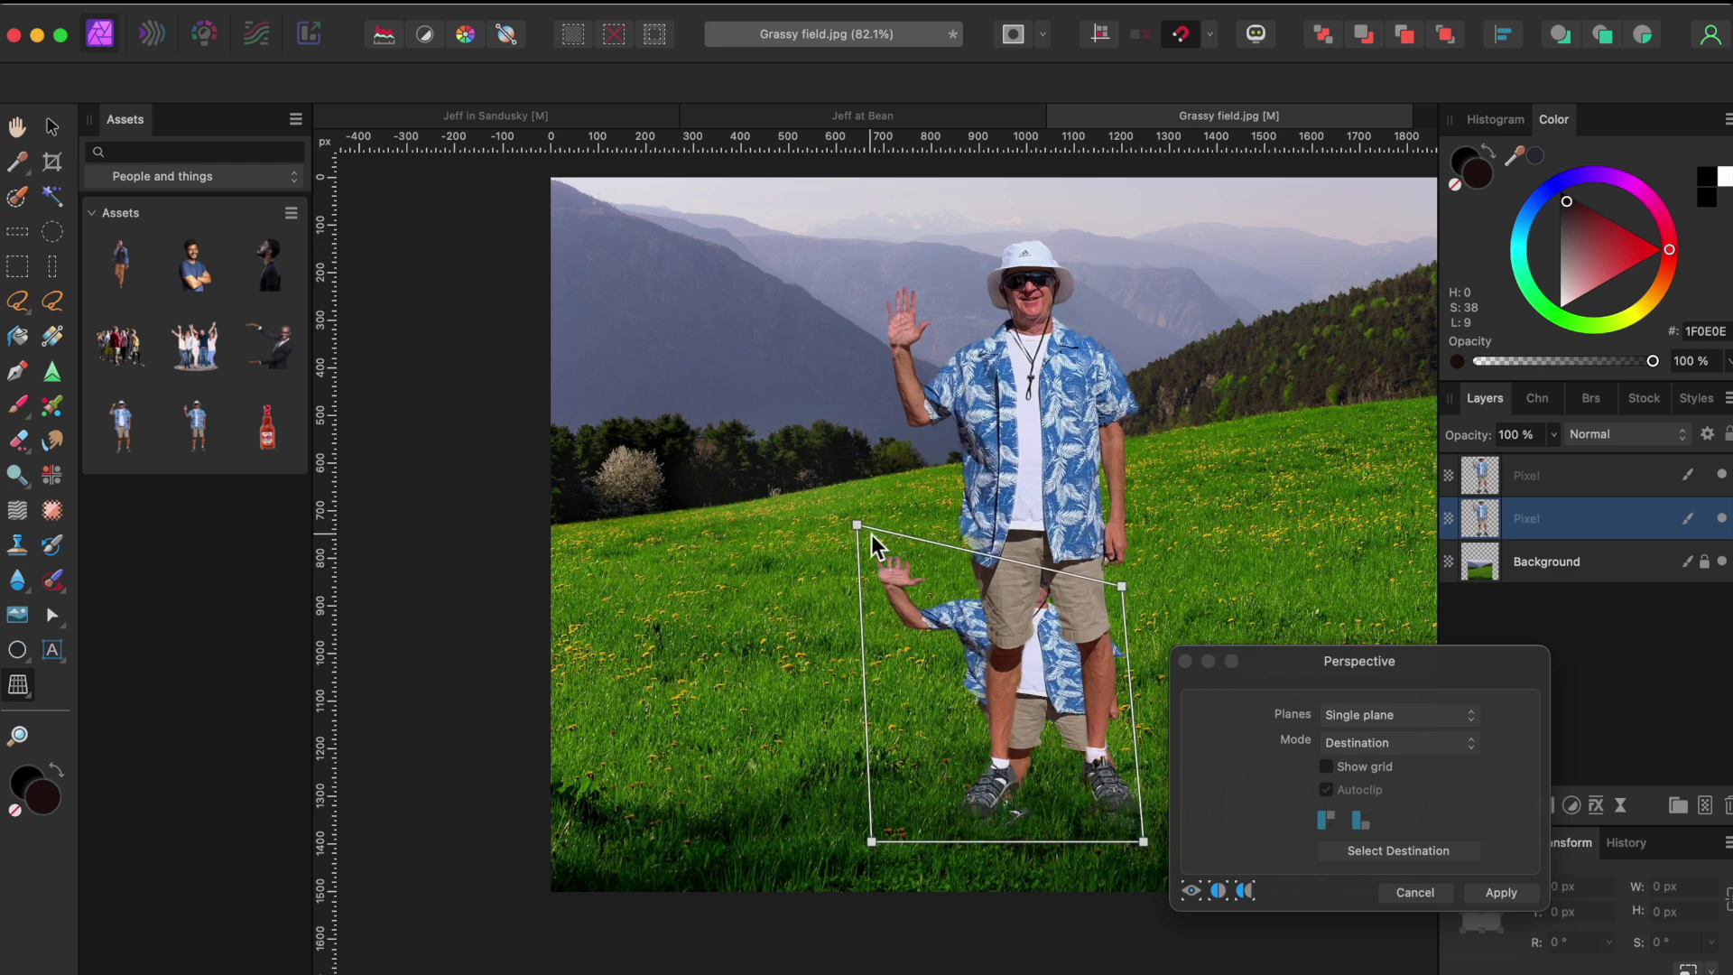
pyautogui.moveTo(857, 525); pyautogui.dragTo(718, 680)
pyautogui.moveTo(1124, 591); pyautogui.dragTo(1065, 701)
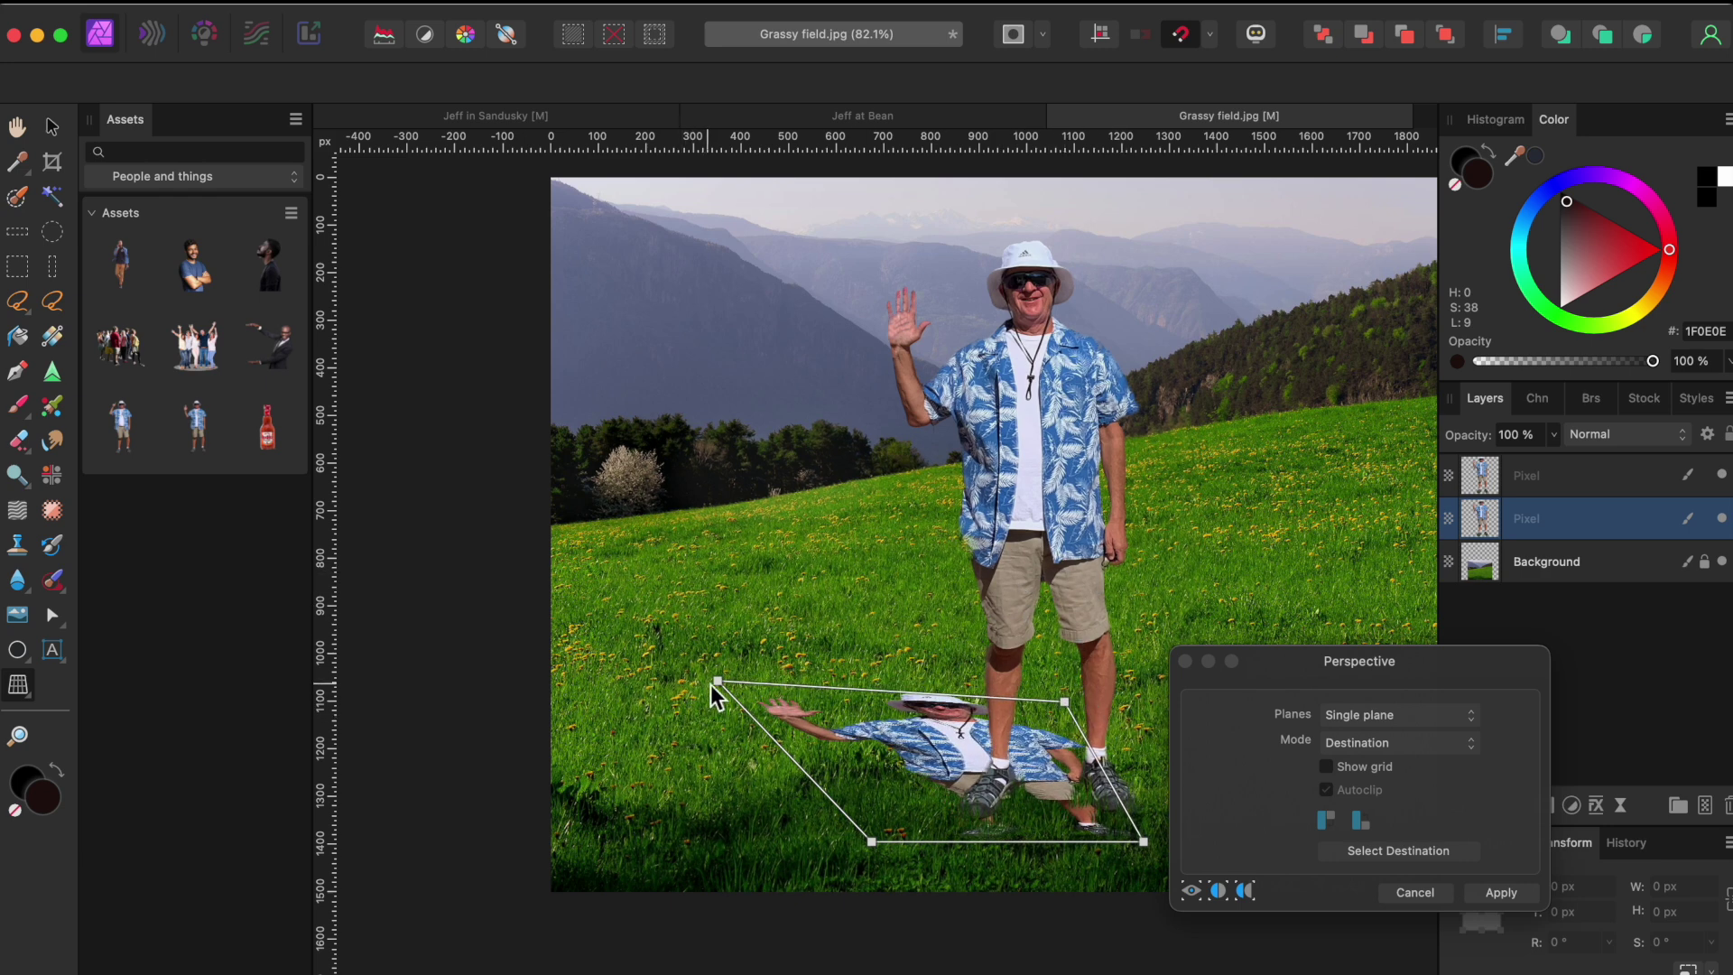
pyautogui.moveTo(718, 684); pyautogui.dragTo(761, 707)
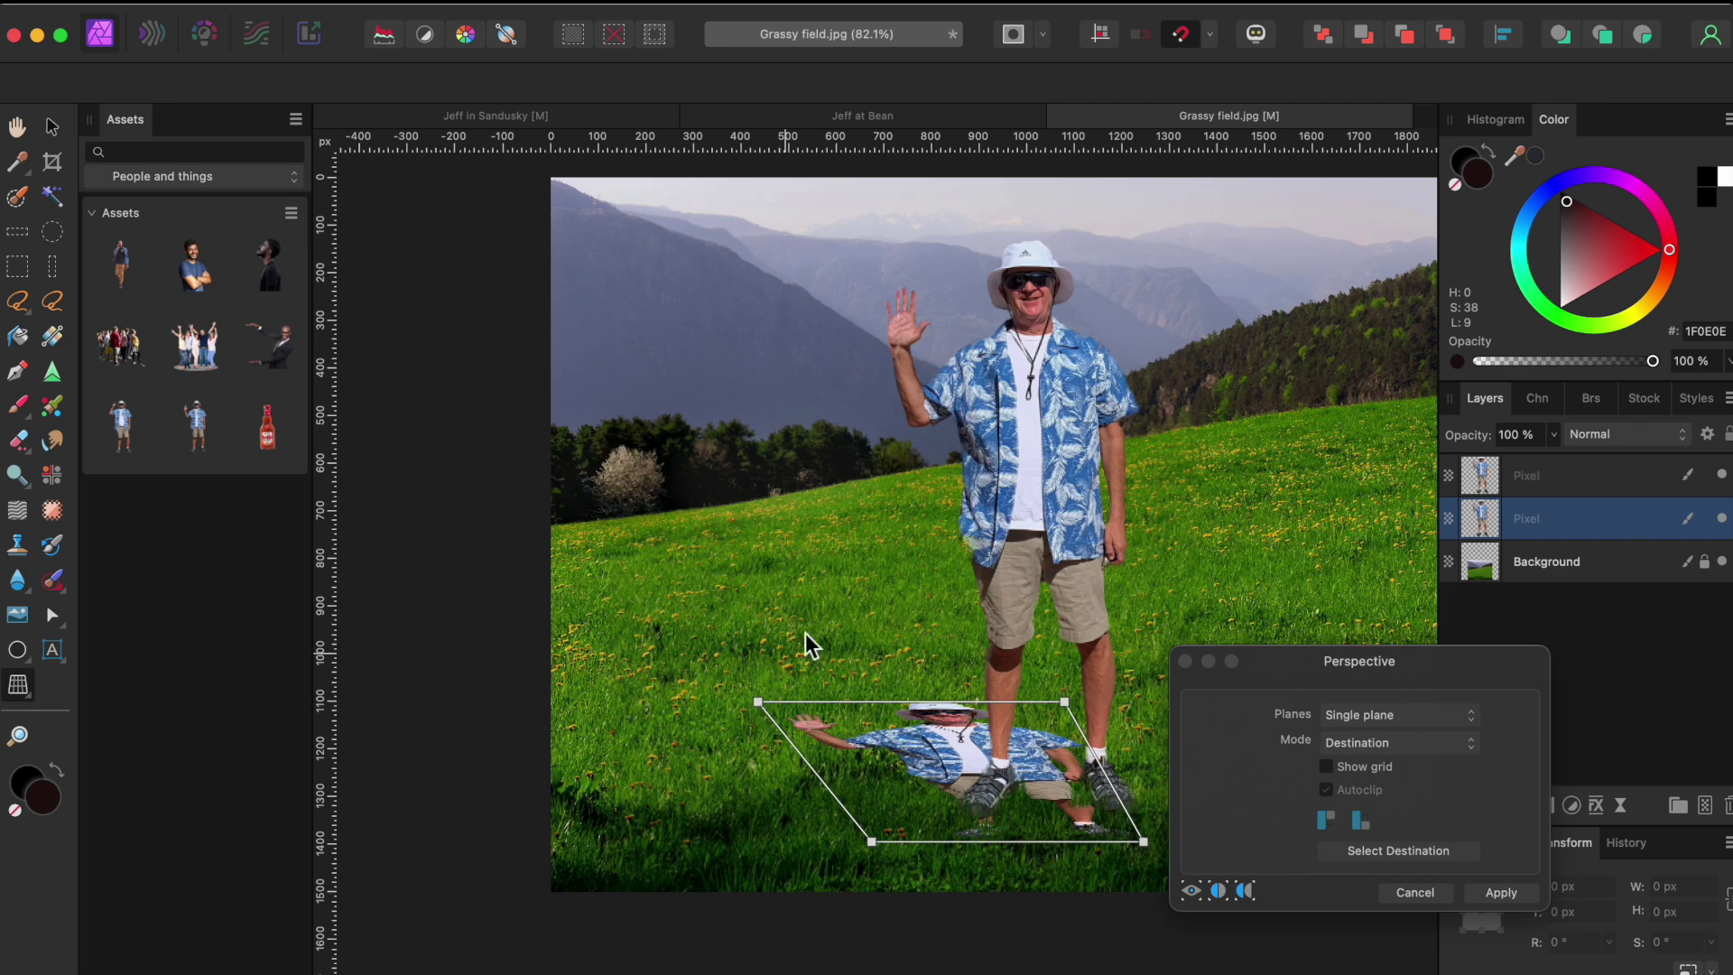
# Fine-tune the flattened copy's corners so it meets his feet, then apply the warp.
pyautogui.scroll(-3, 968, 559)
pyautogui.hscroll(3, 968, 560)
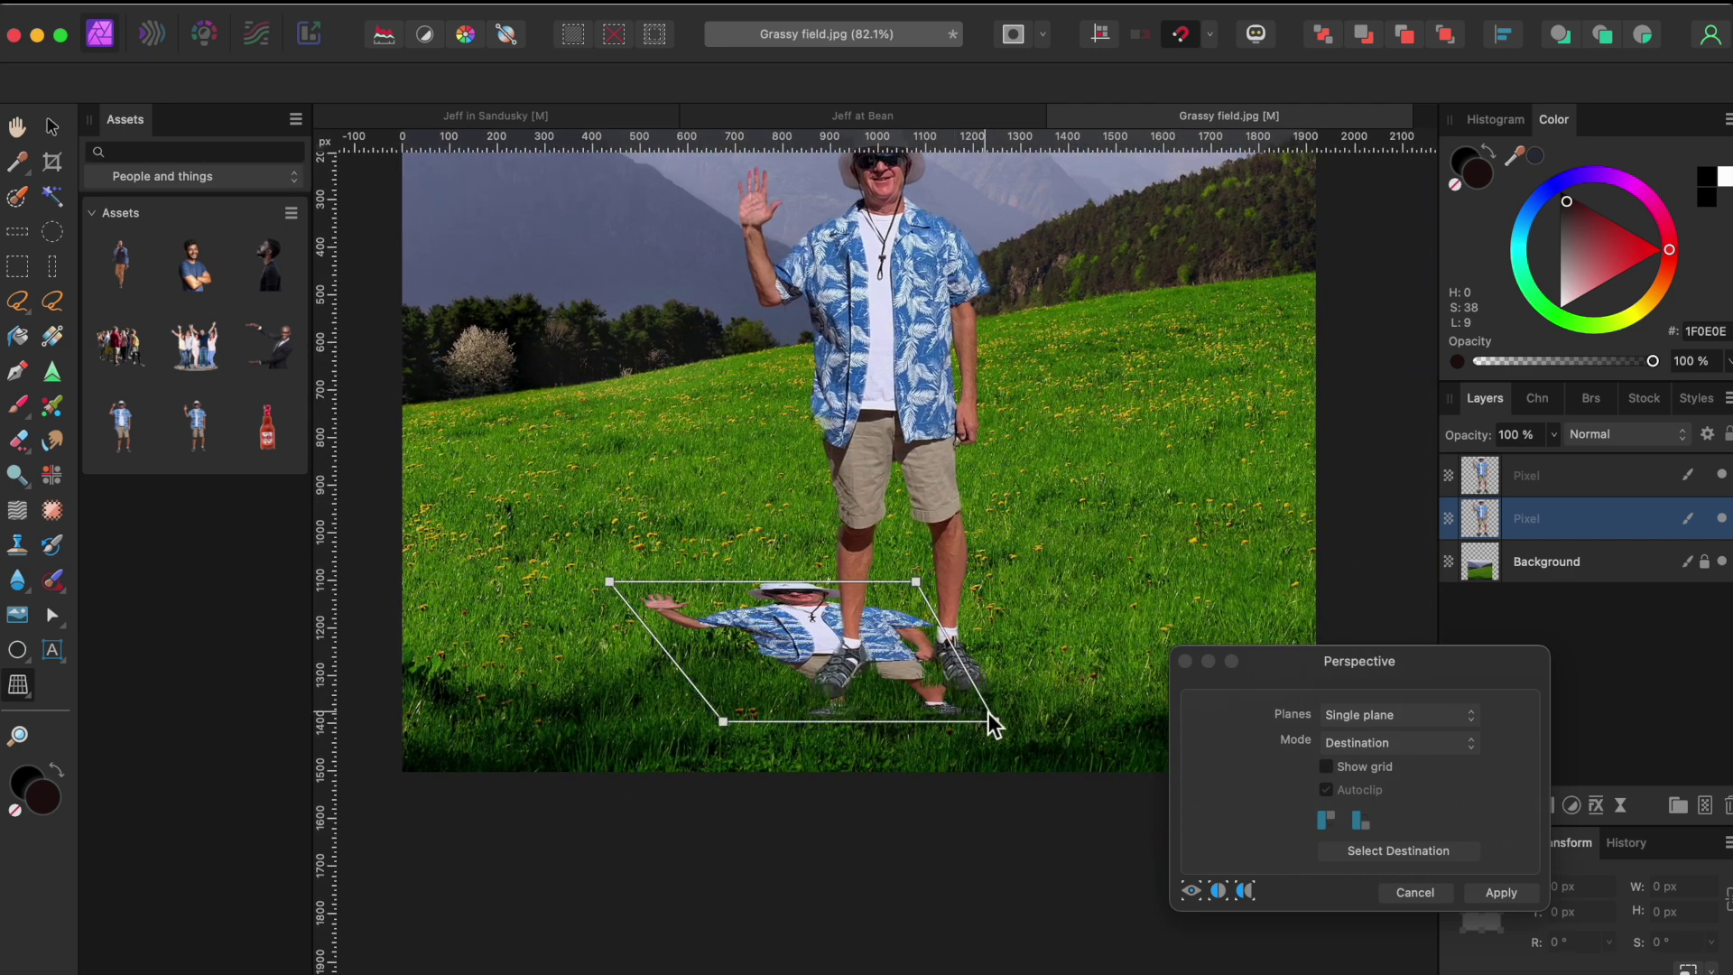
pyautogui.moveTo(996, 723); pyautogui.dragTo(981, 684)
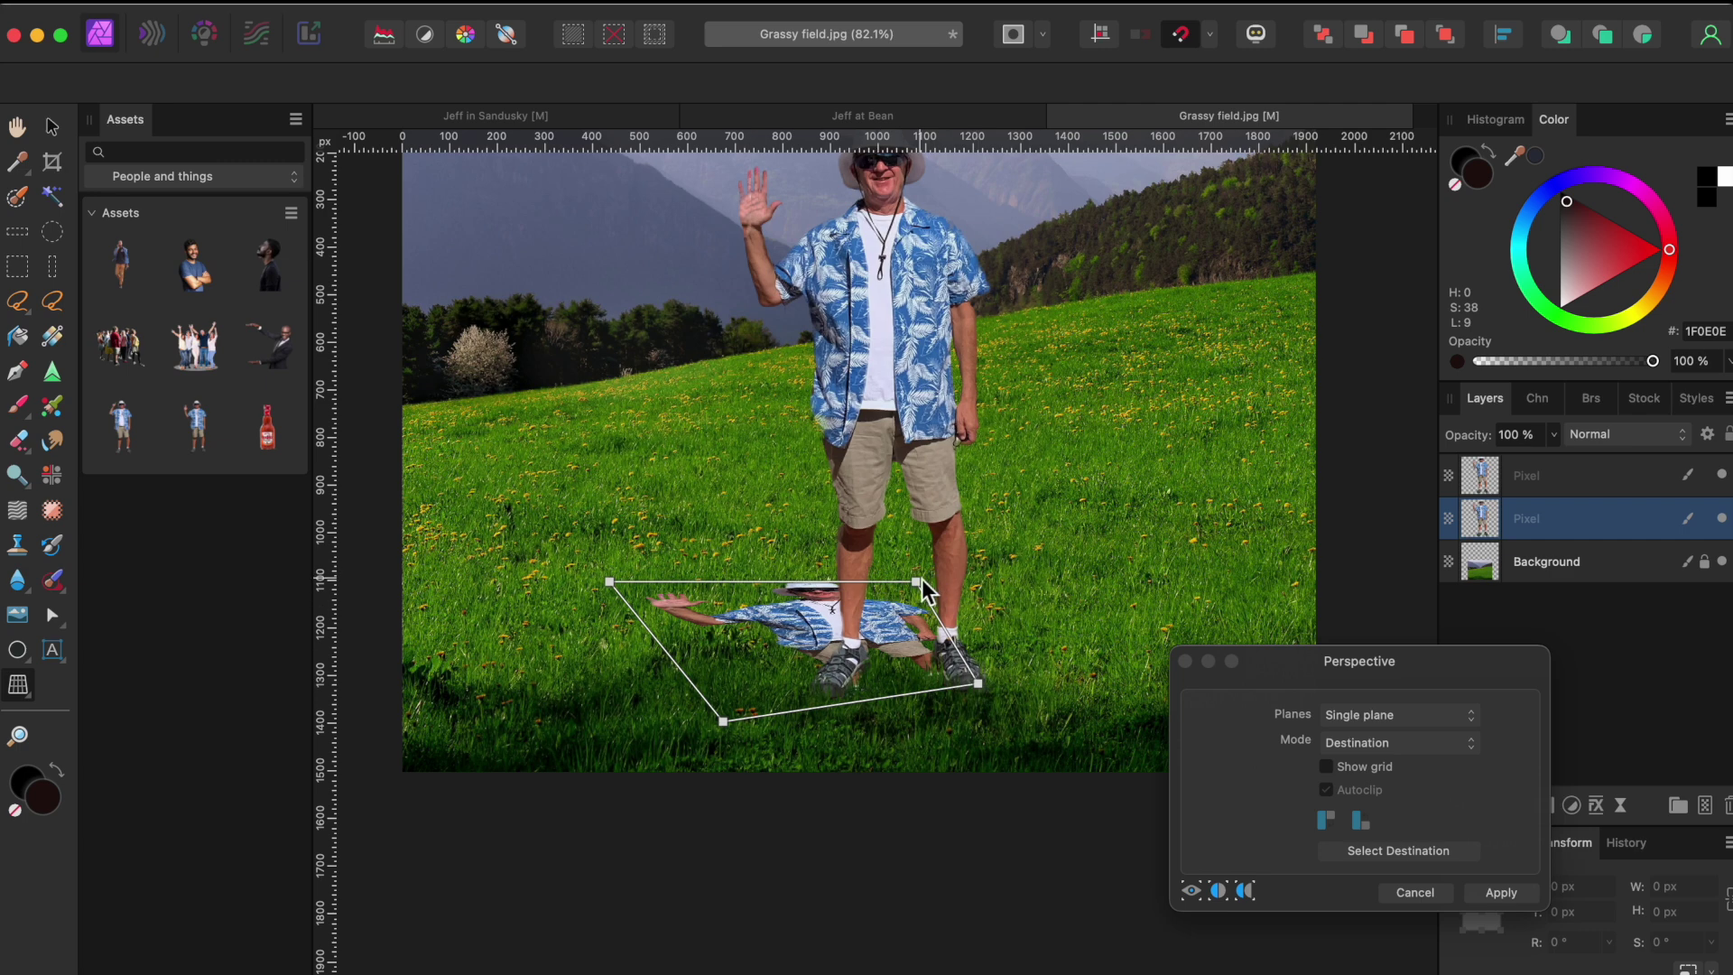
pyautogui.moveTo(916, 582); pyautogui.dragTo(910, 539)
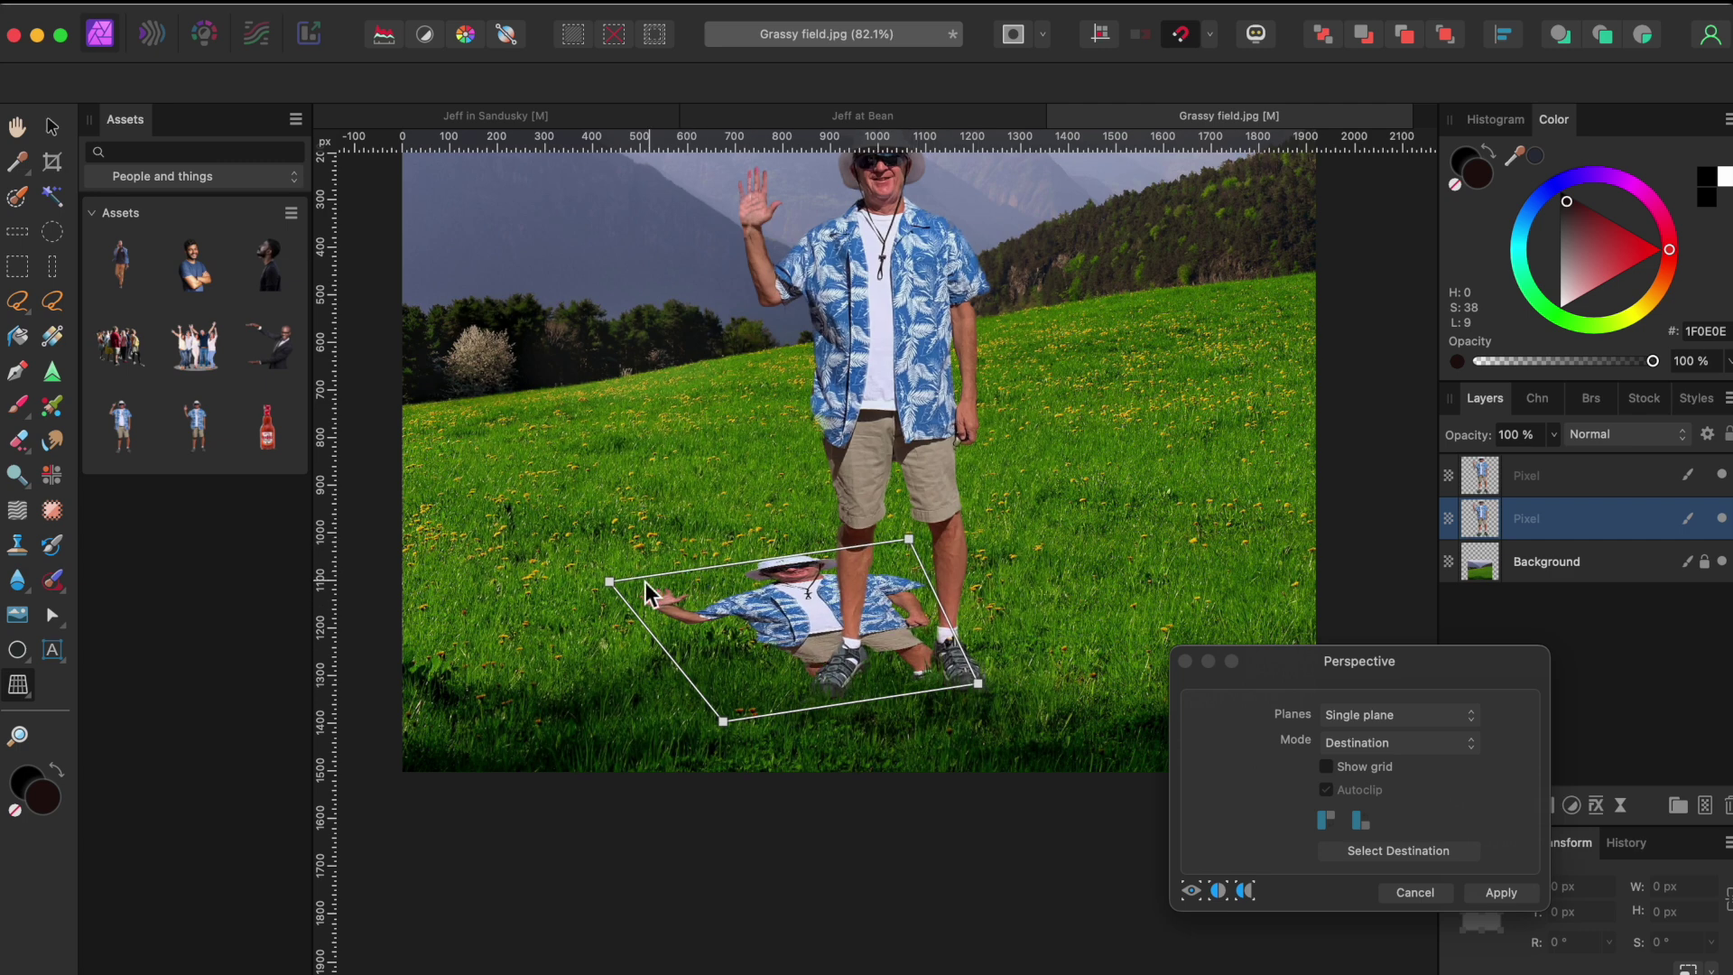
pyautogui.moveTo(613, 579); pyautogui.dragTo(618, 556)
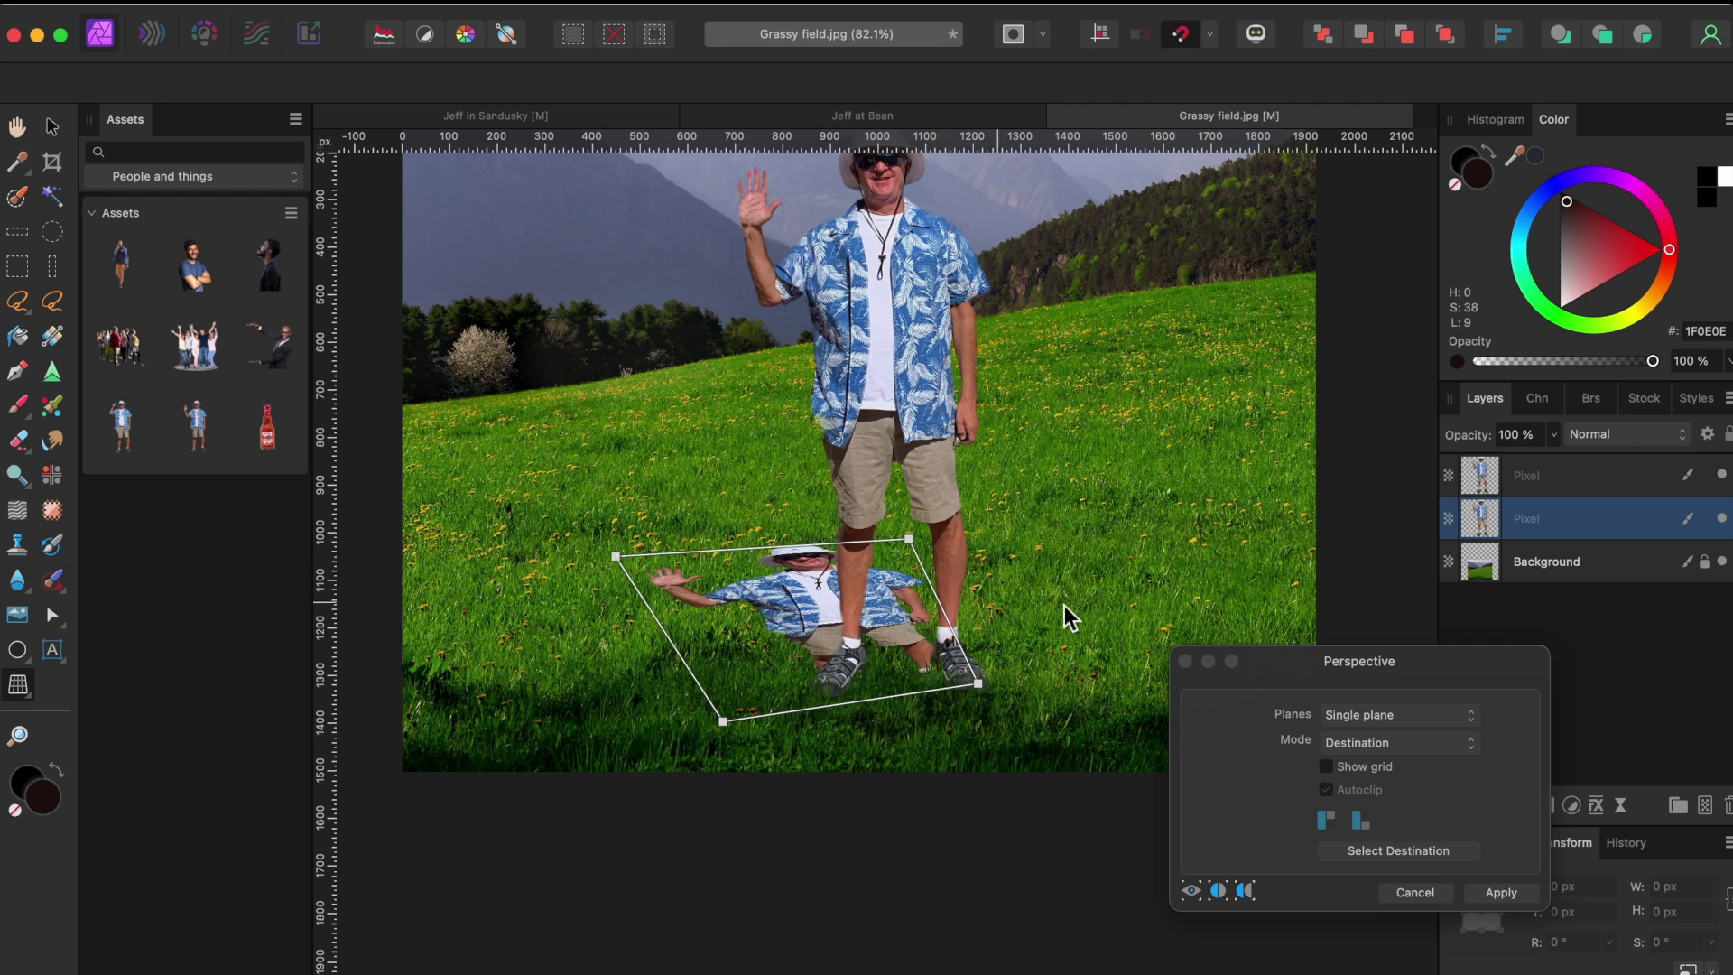
pyautogui.click(1518, 894)
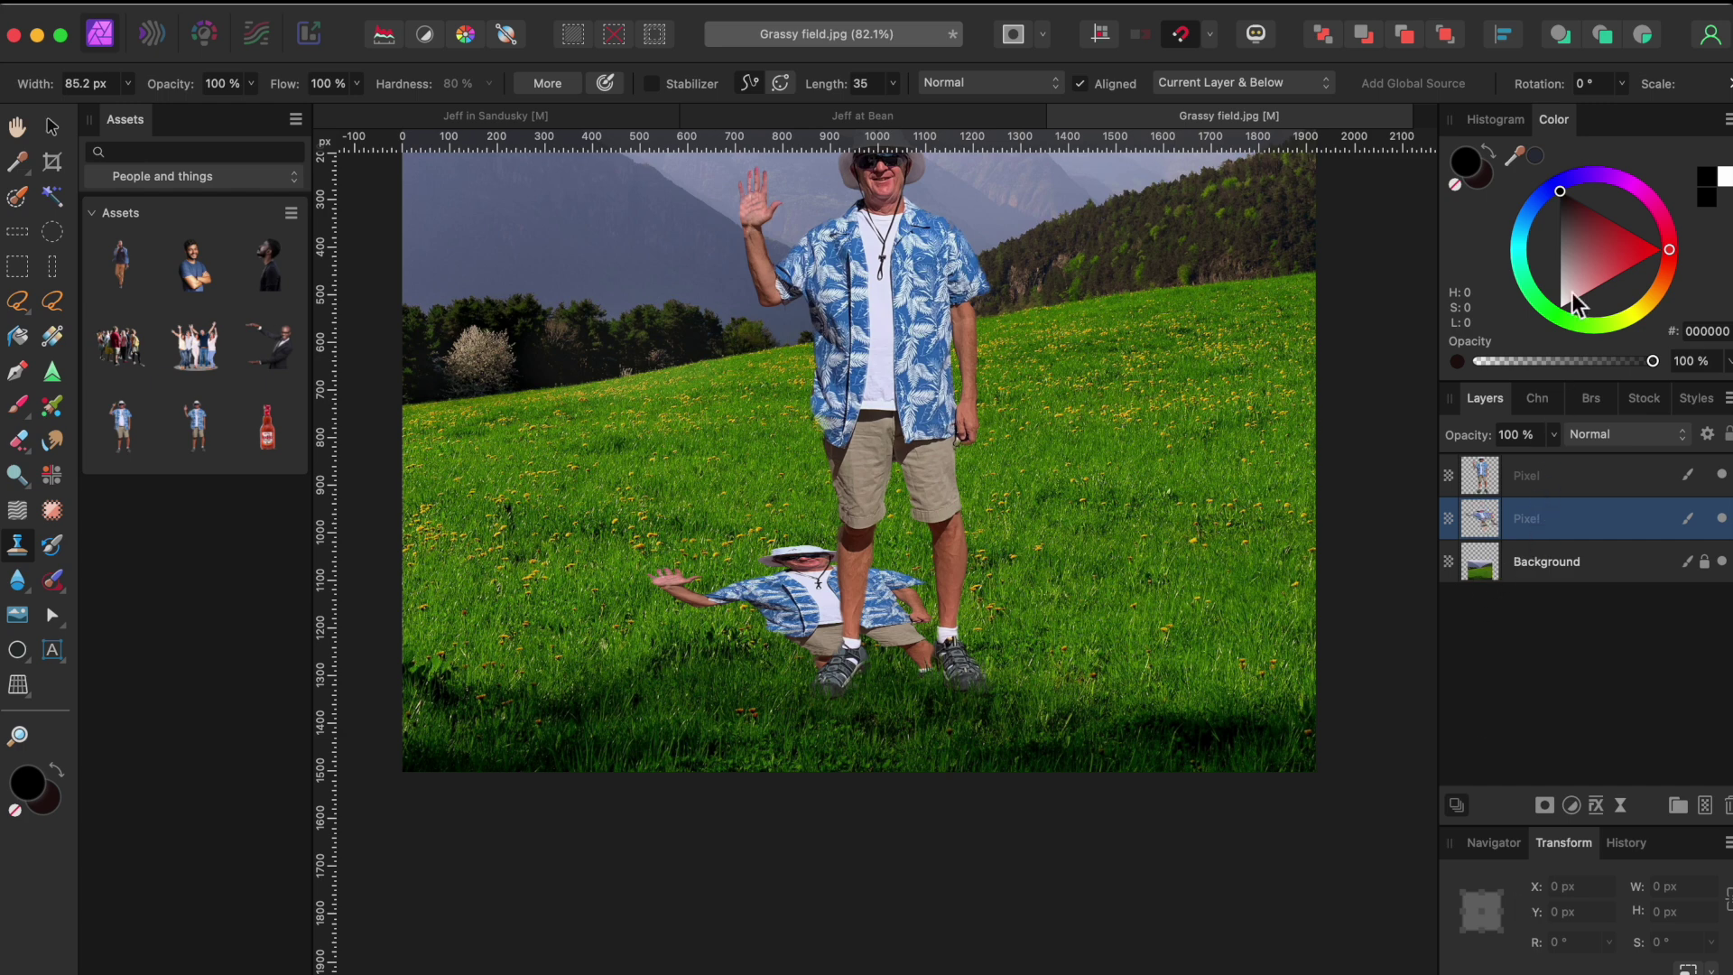
# Add a black Color Overlay layer effect to the flattened copy.
pyautogui.click(1596, 805)
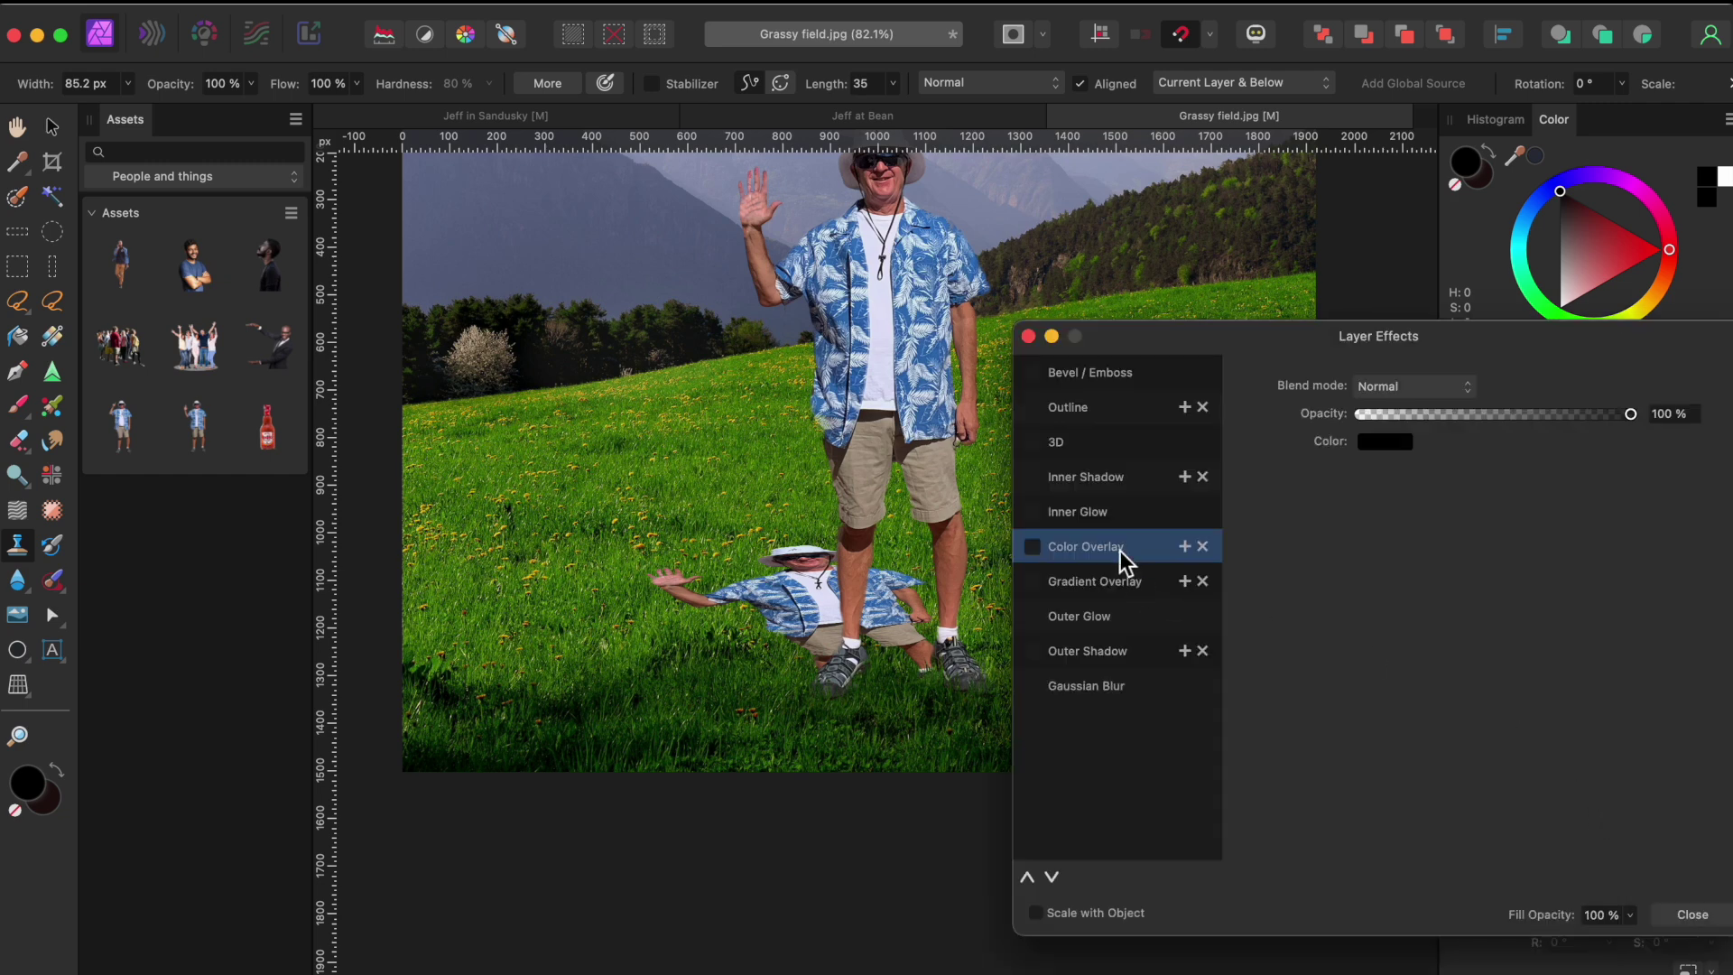
pyautogui.click(1032, 547)
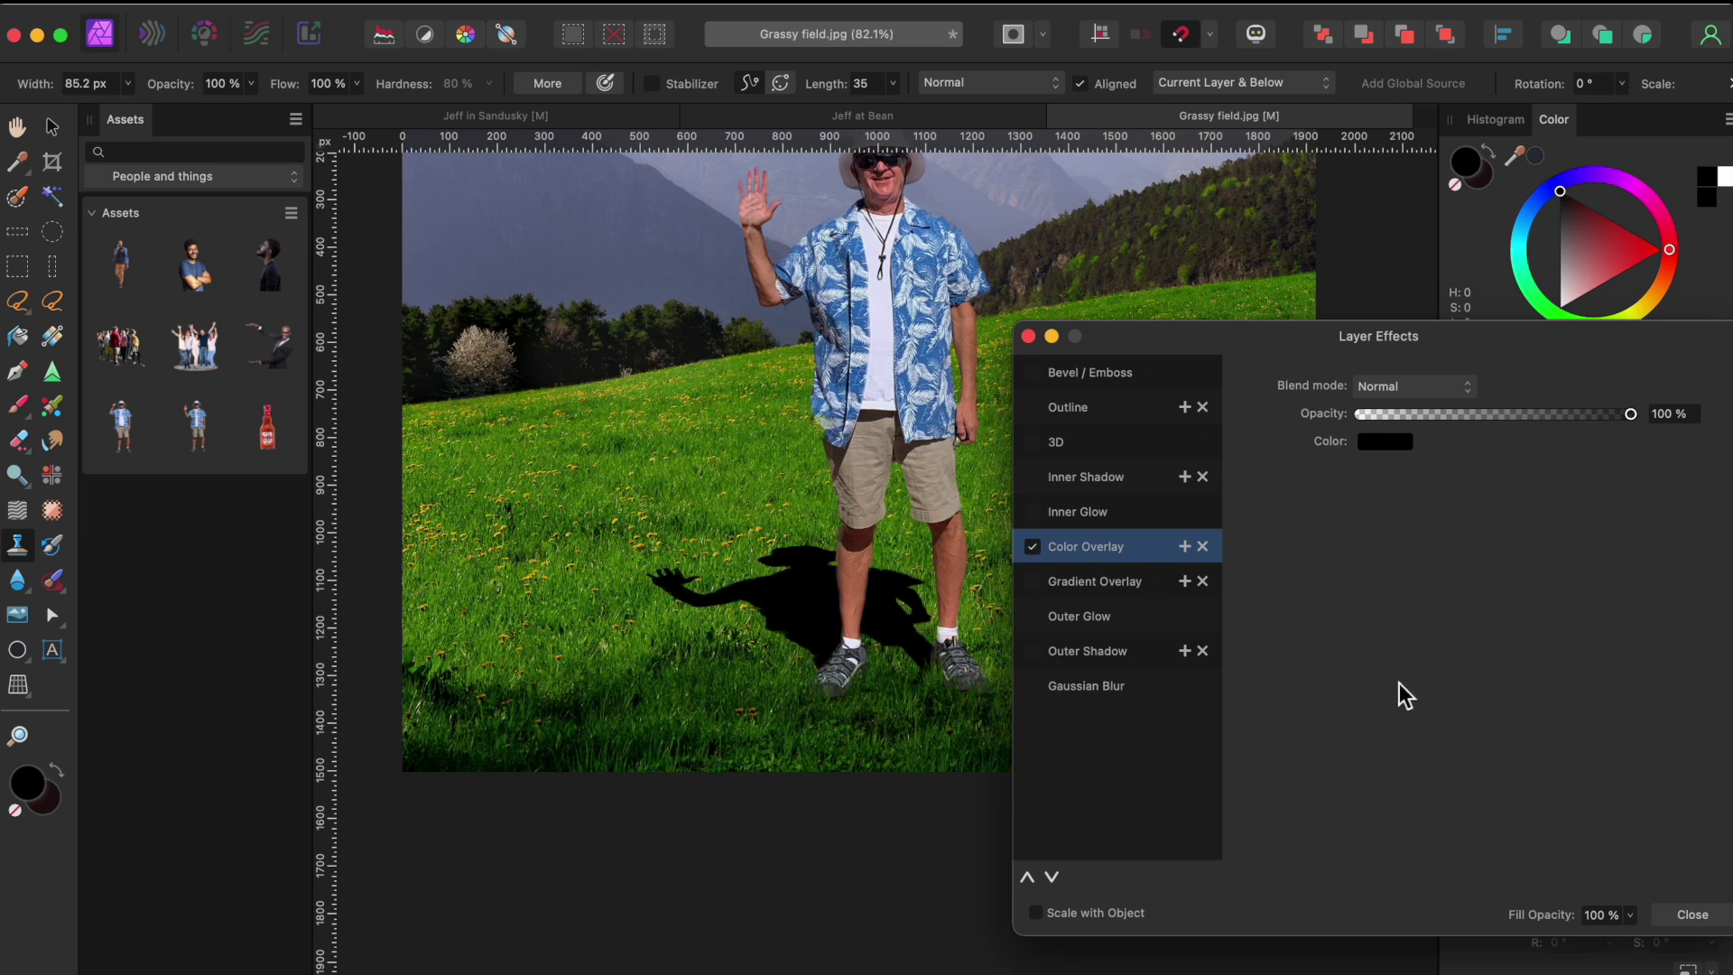
pyautogui.click(1691, 915)
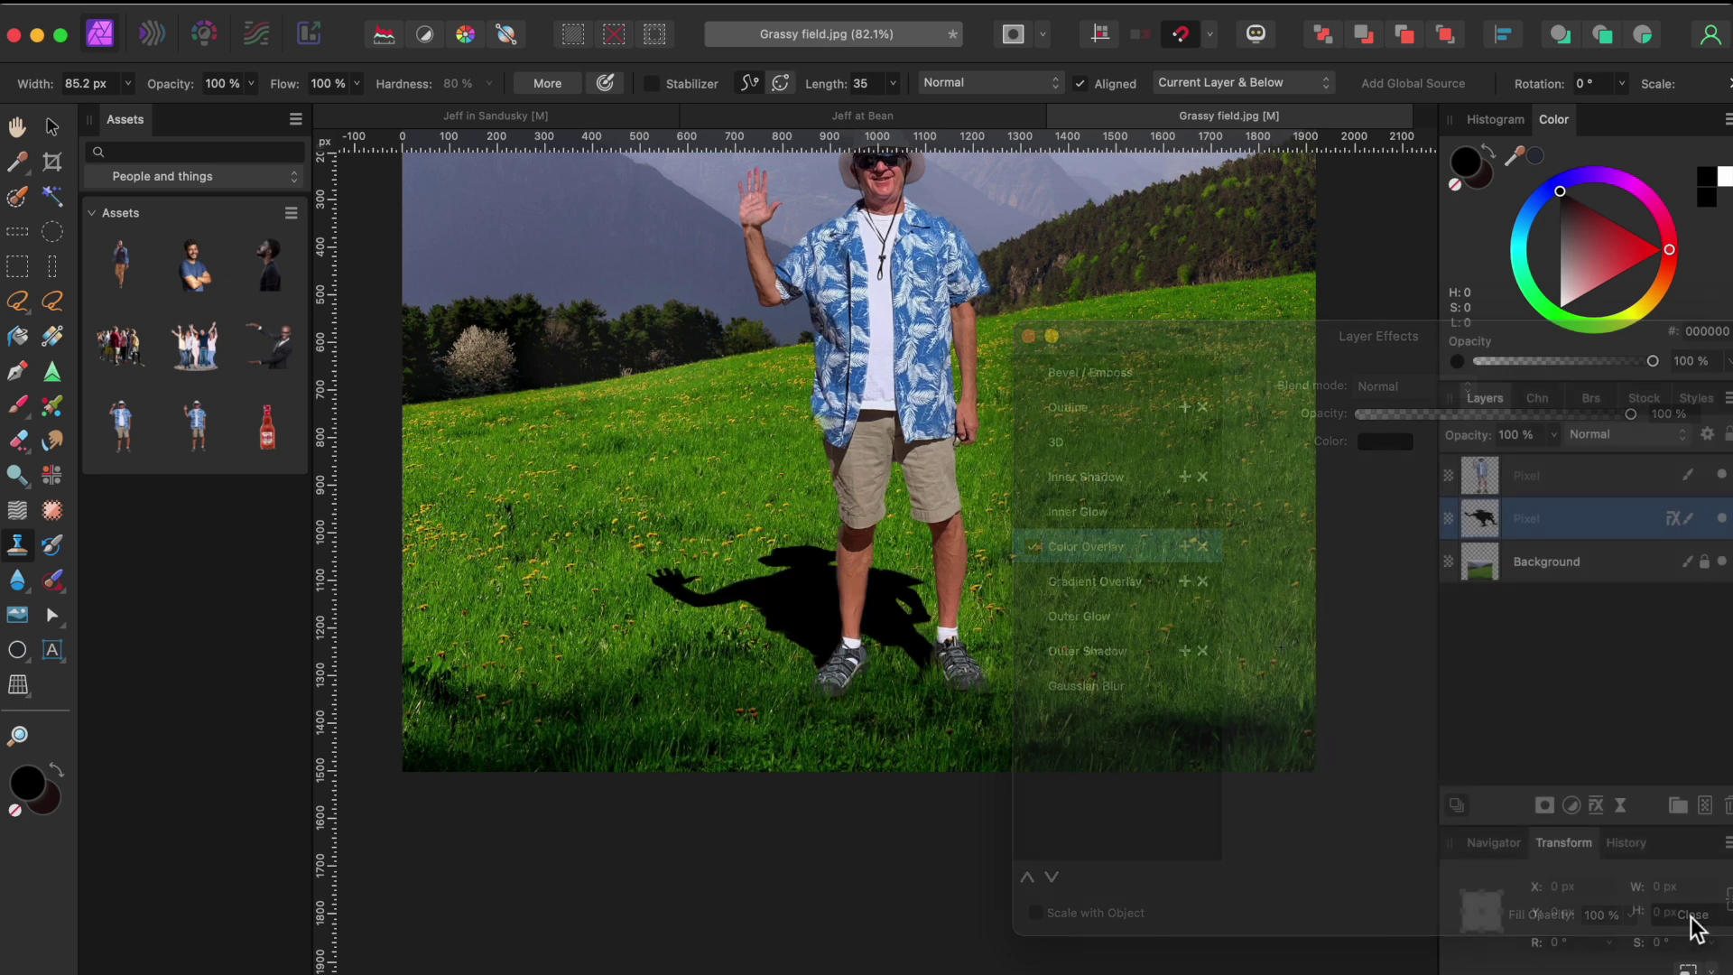
# Lower the shadow layer's opacity to 64% in the Layers panel.
pyautogui.click(1554, 435)
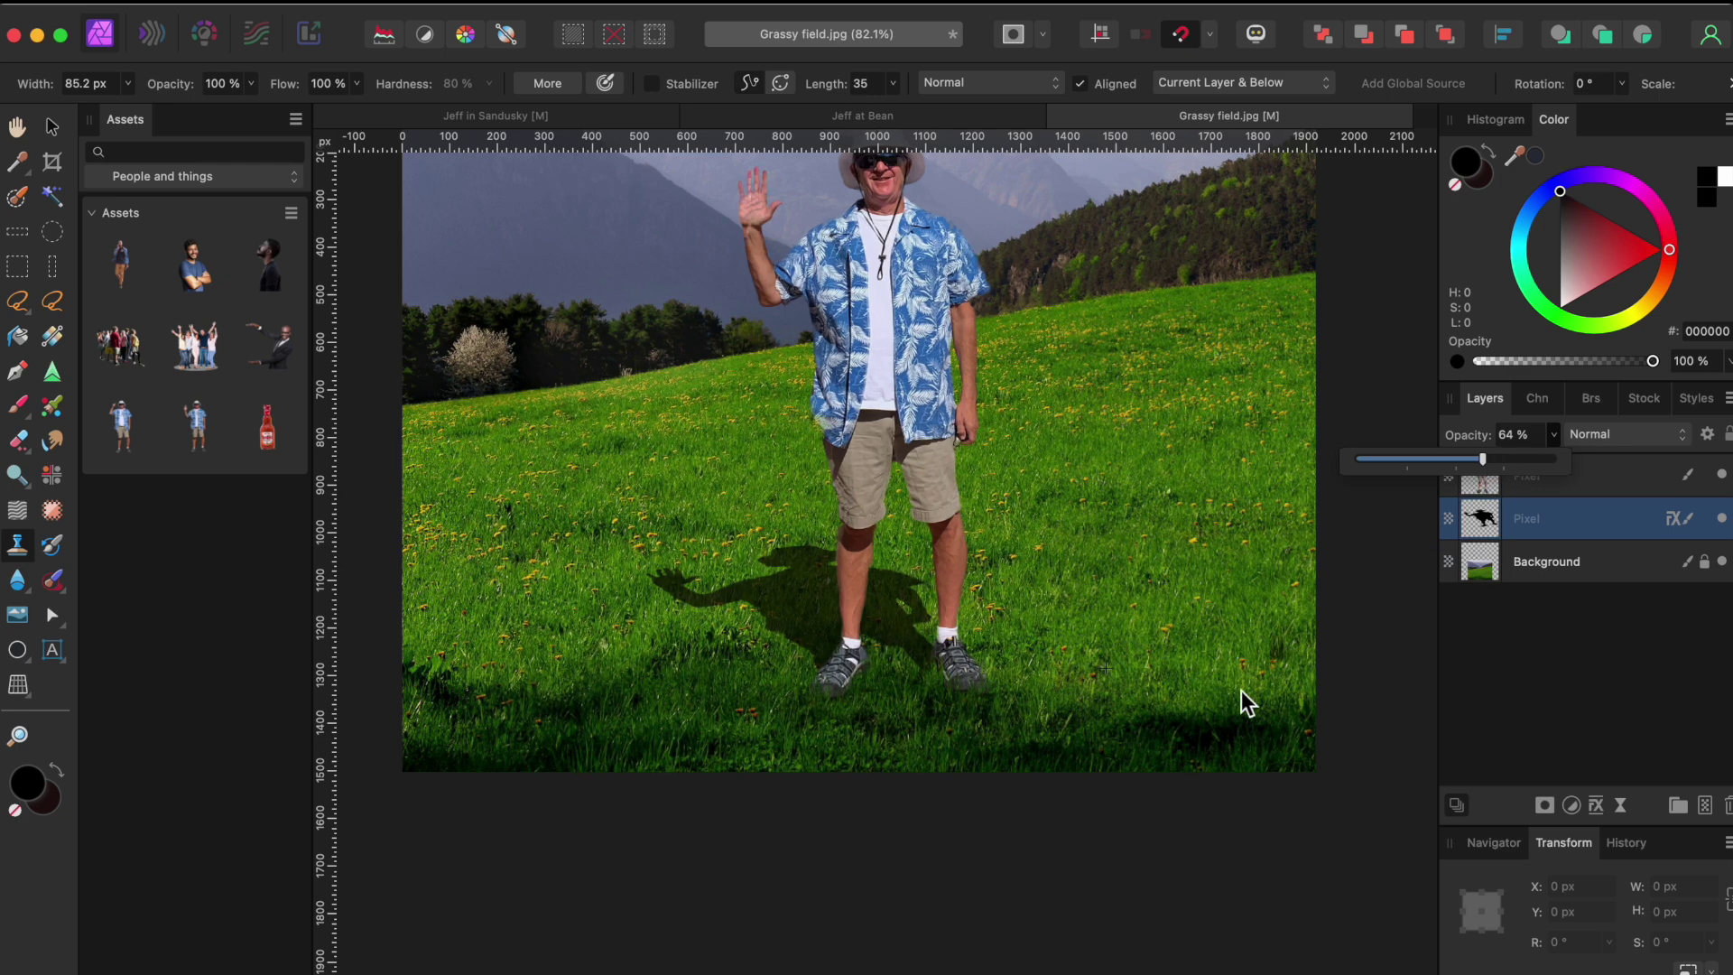
pyautogui.scroll(-3, 1164, 745)
pyautogui.scroll(1, 1165, 745)
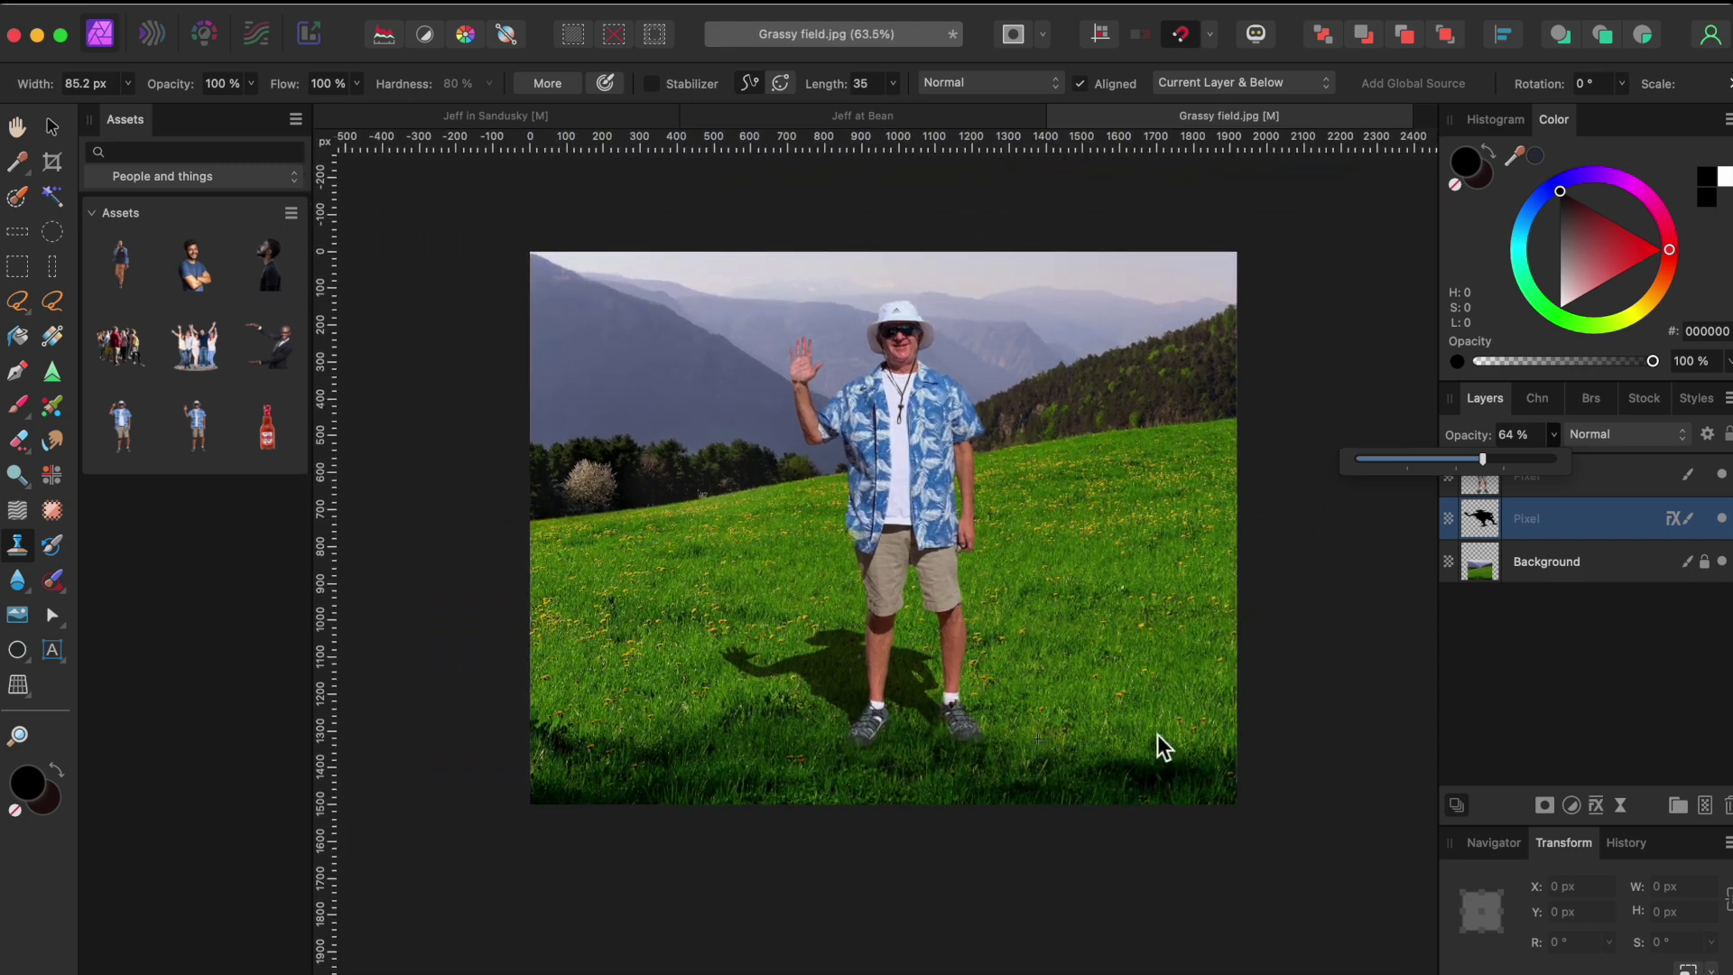
pyautogui.scroll(4, 1000, 600)
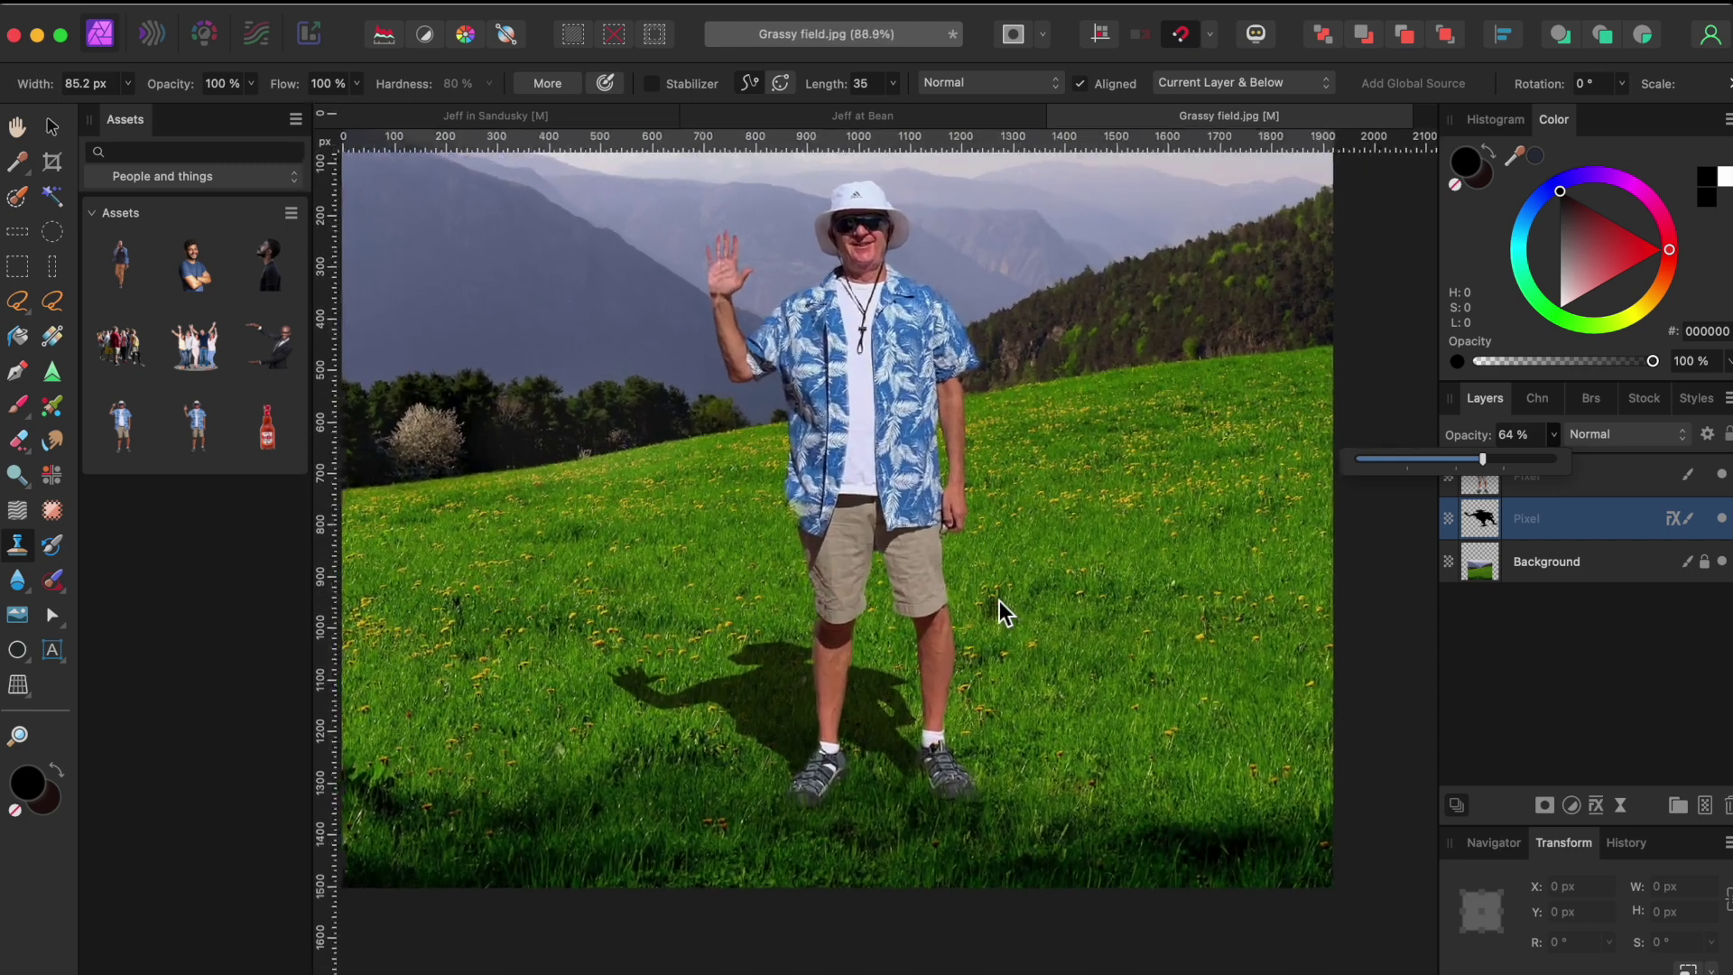
pyautogui.scroll(1, 999, 599)
pyautogui.hscroll(-1, 999, 600)
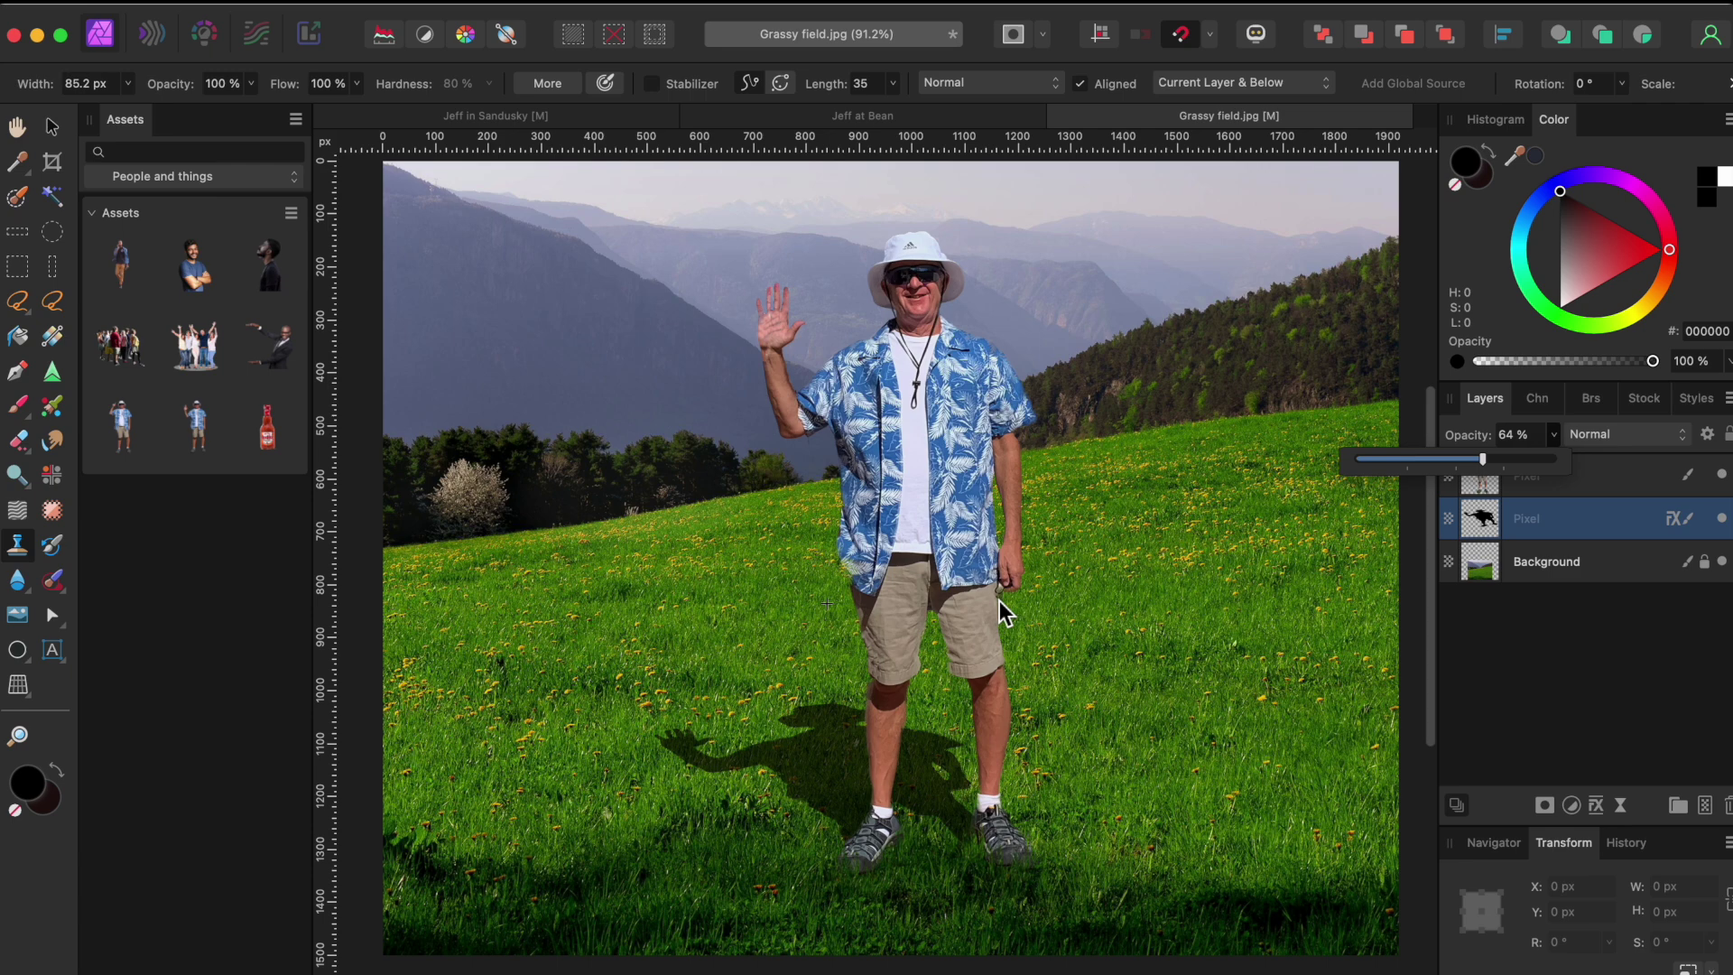